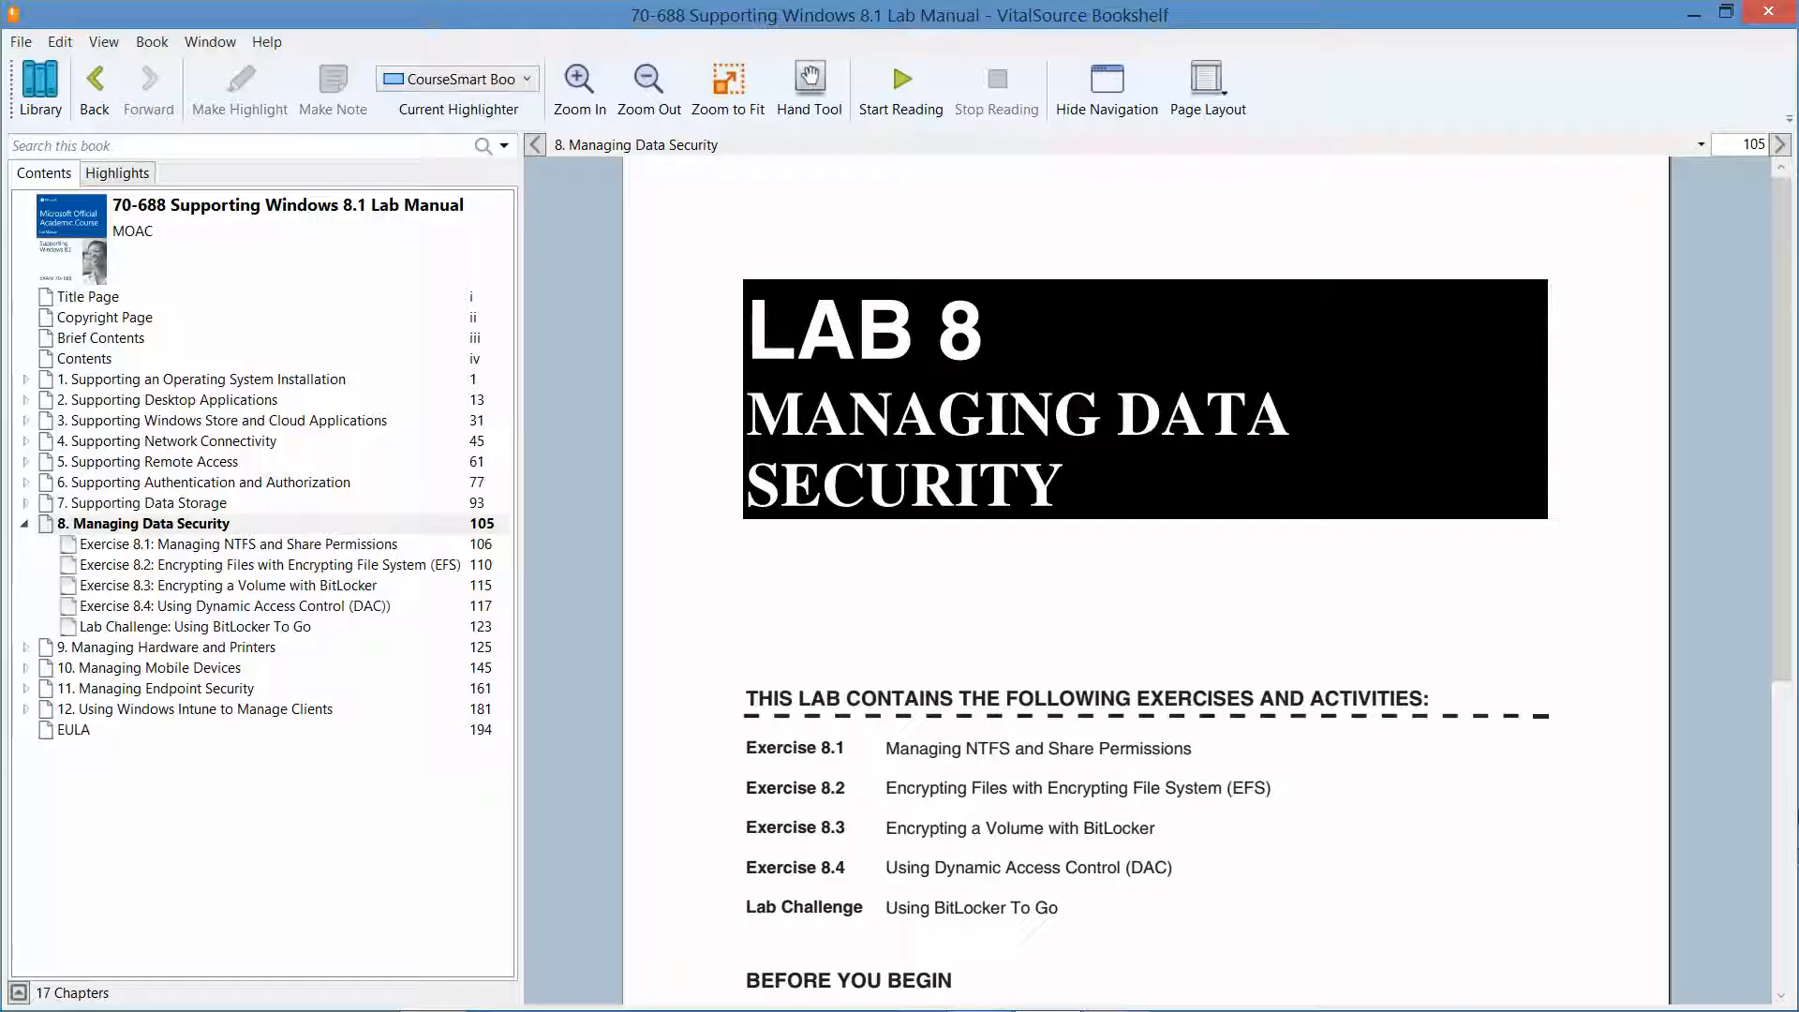
# Advance the lab manual from page 105 to page 106.
pyautogui.click(1779, 146)
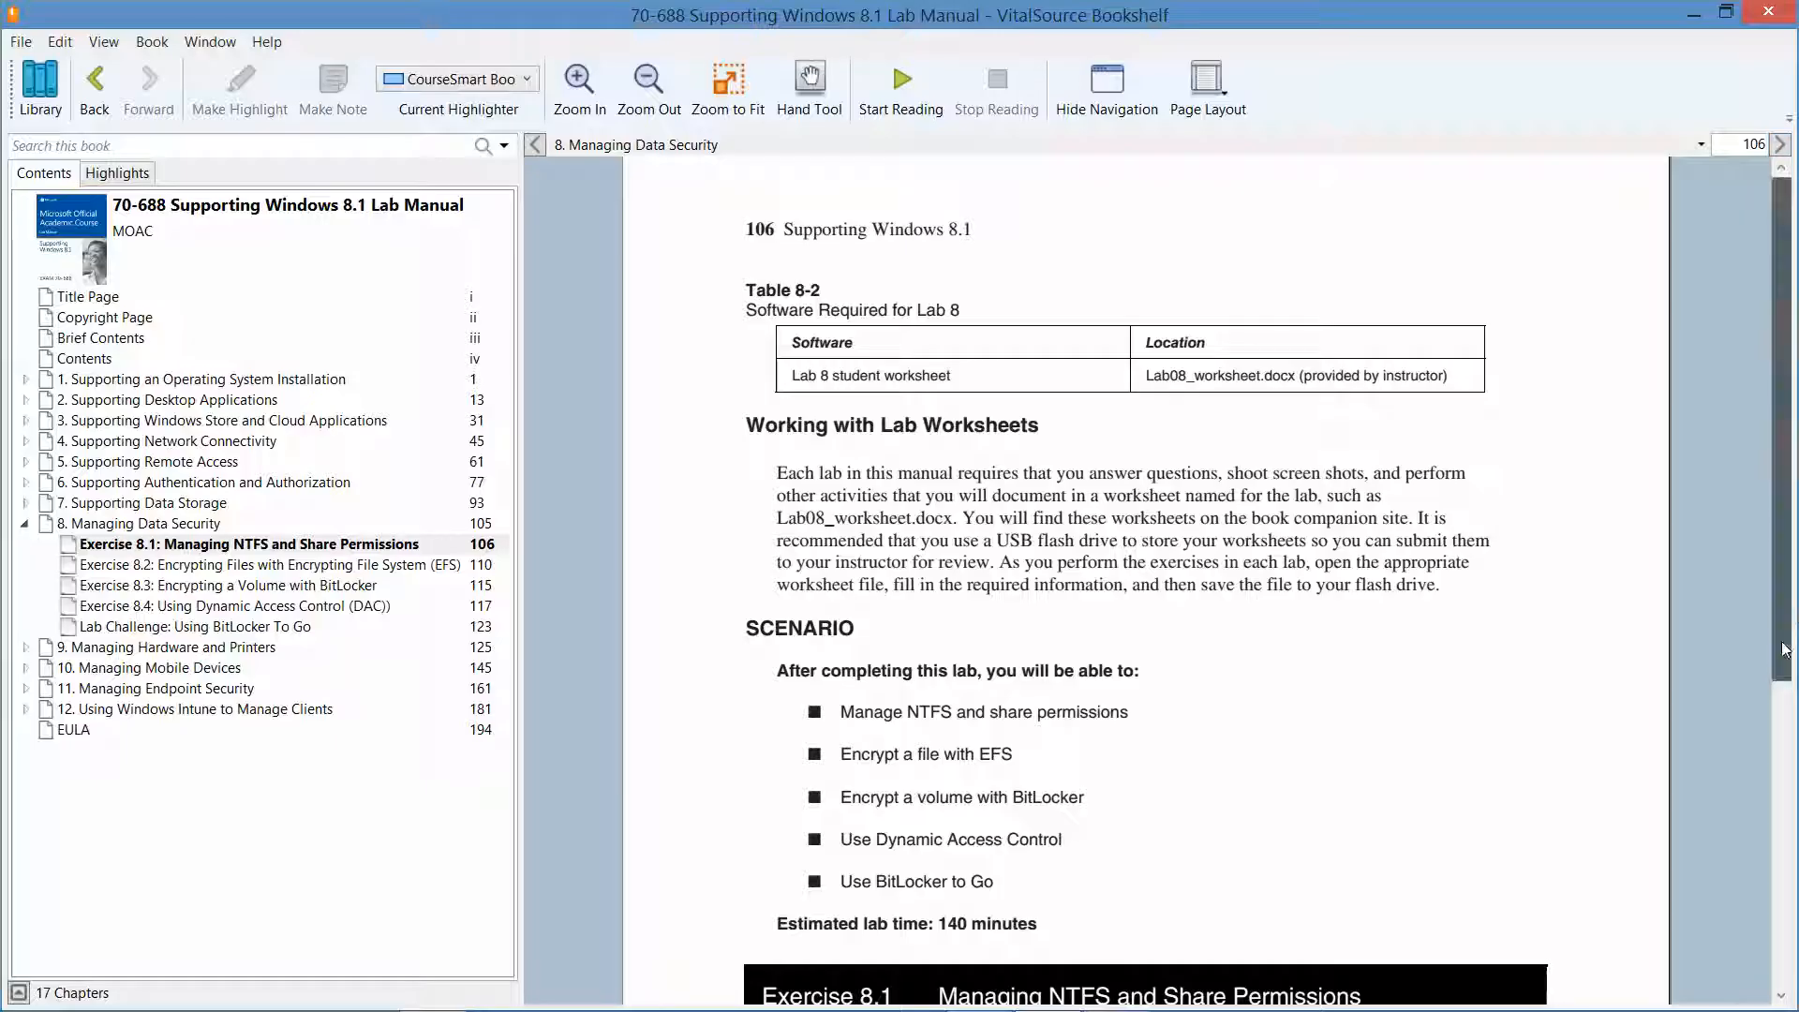
# Scroll the Exercise 8.1 table and first steps into view, then move to the RWDC01 server VM.
pyautogui.moveTo(1779, 656); pyautogui.dragTo(1795, 924)
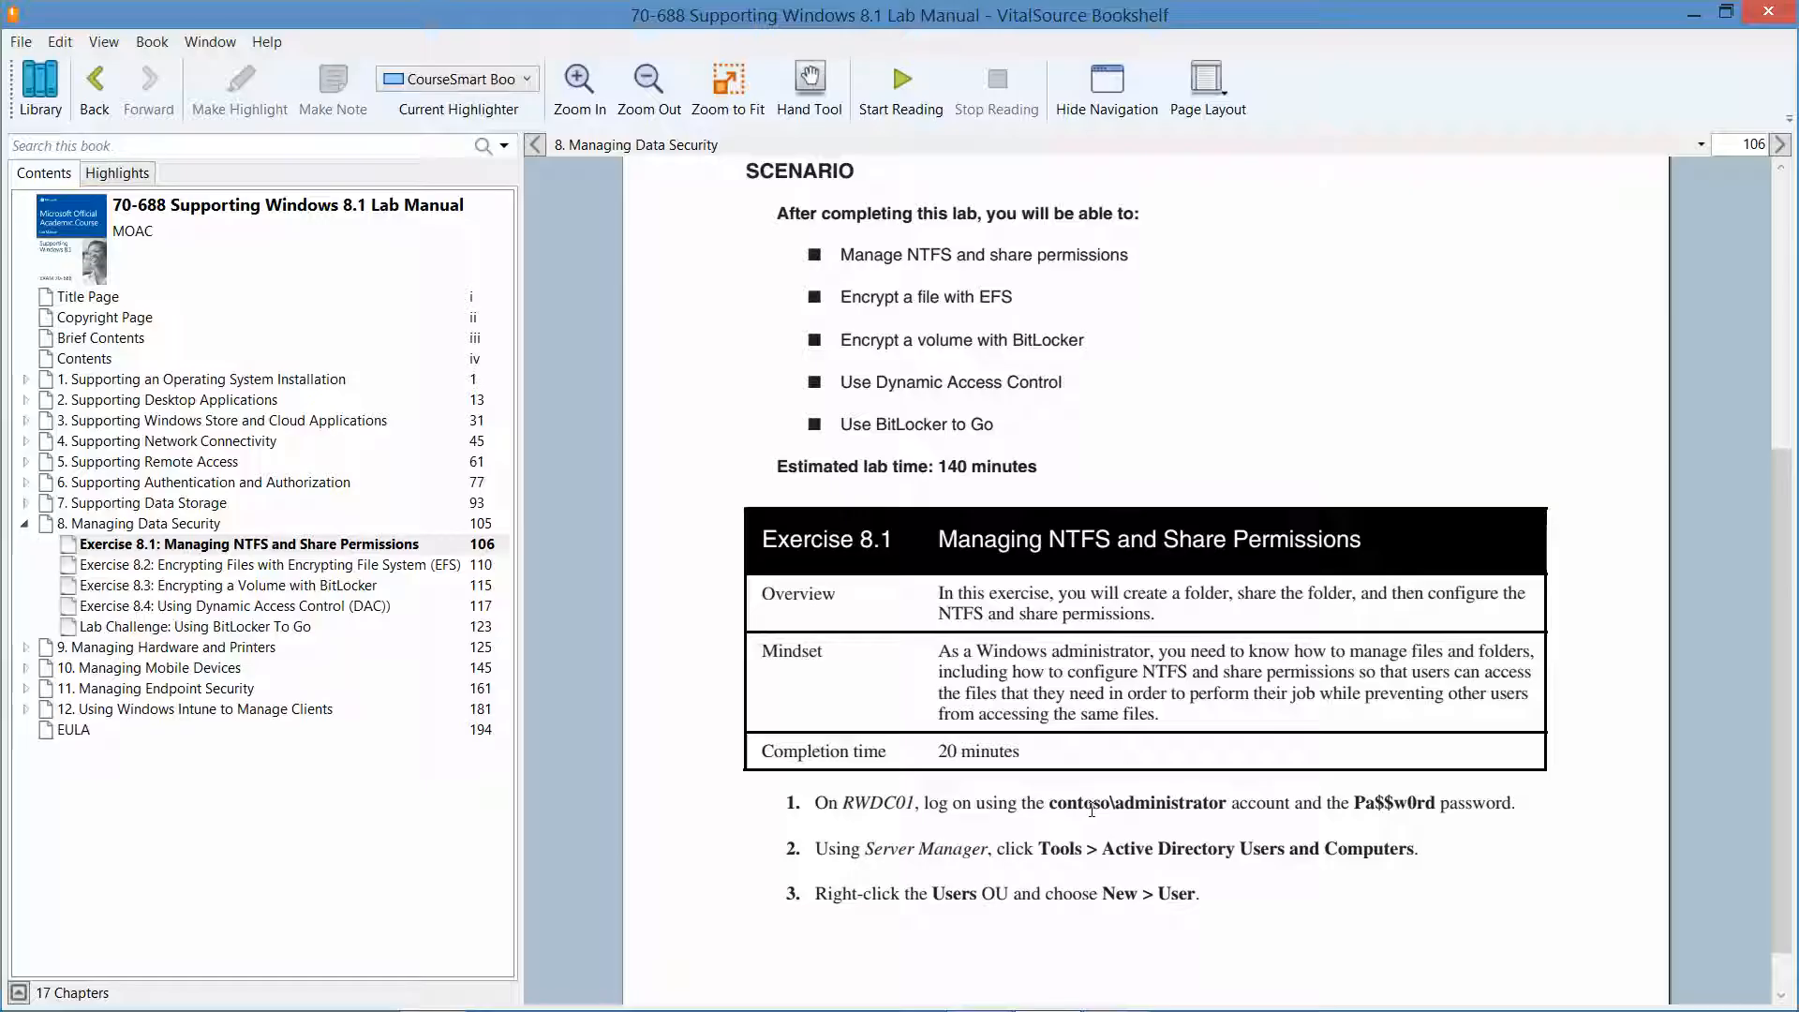
pyautogui.click(1128, 993)
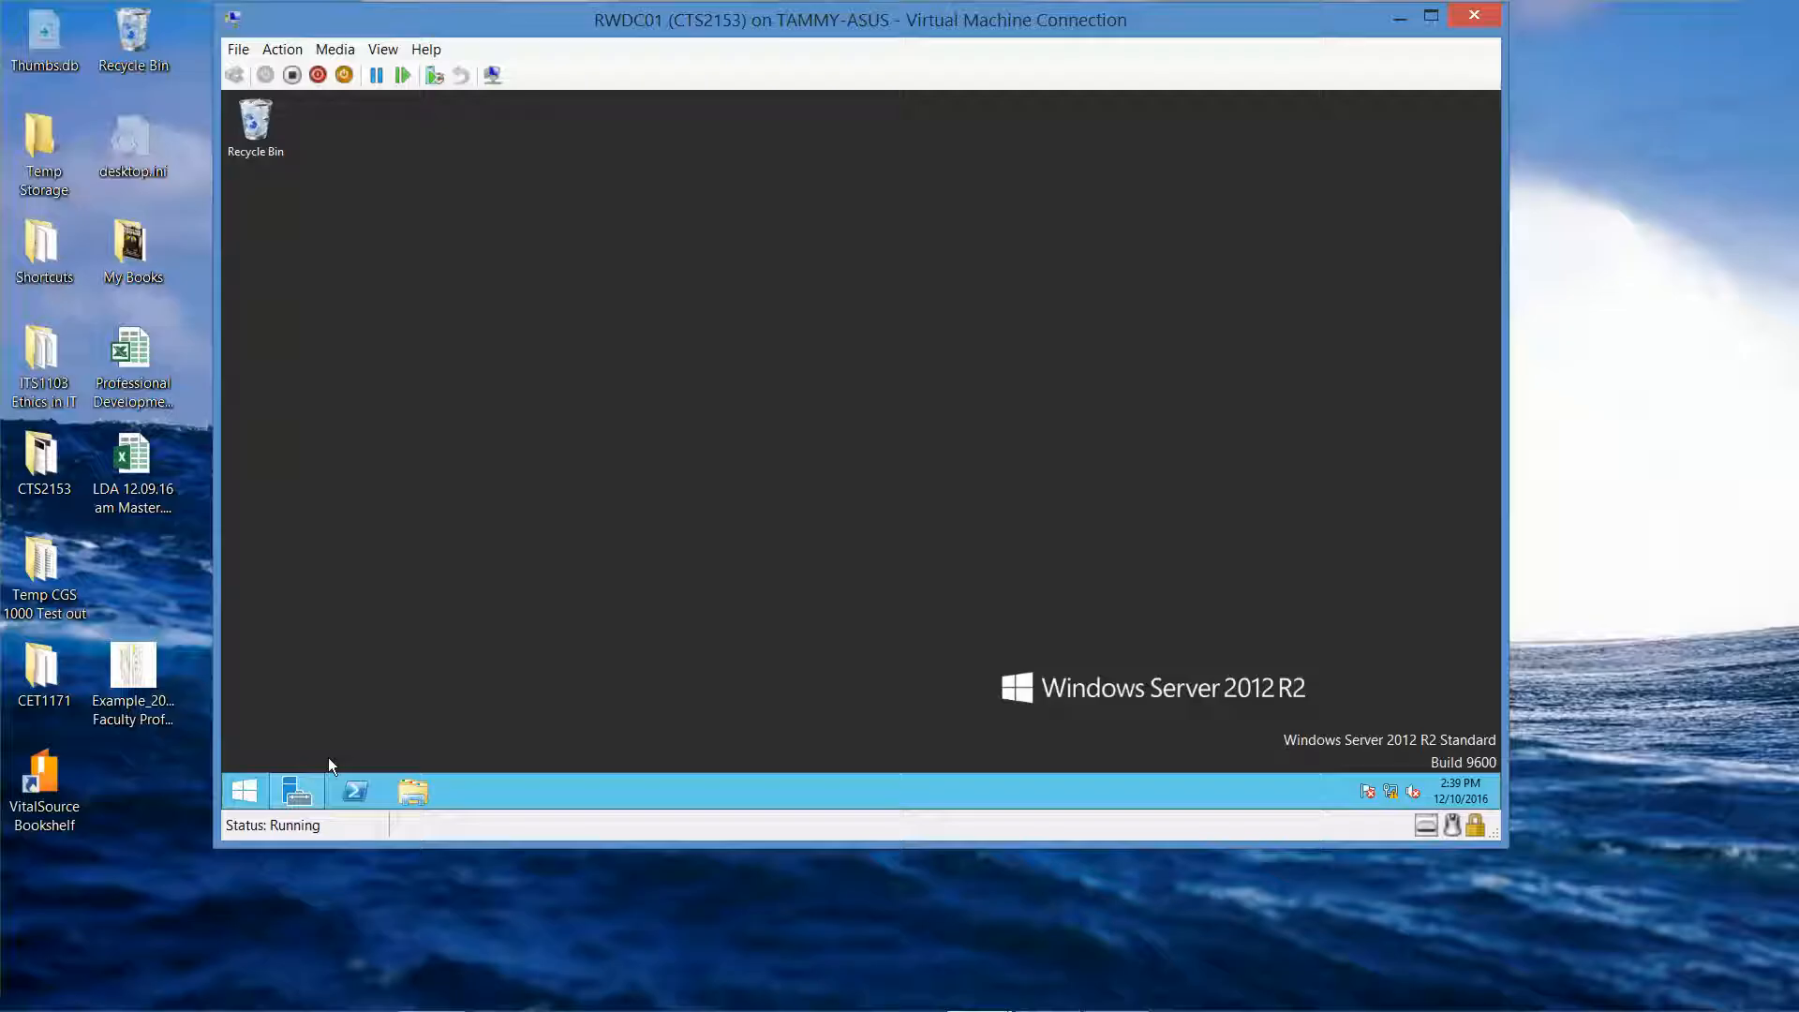
# Search the server for 'active dire' and launch Active Directory Users and Computers.
pyautogui.rightClick(239, 780)
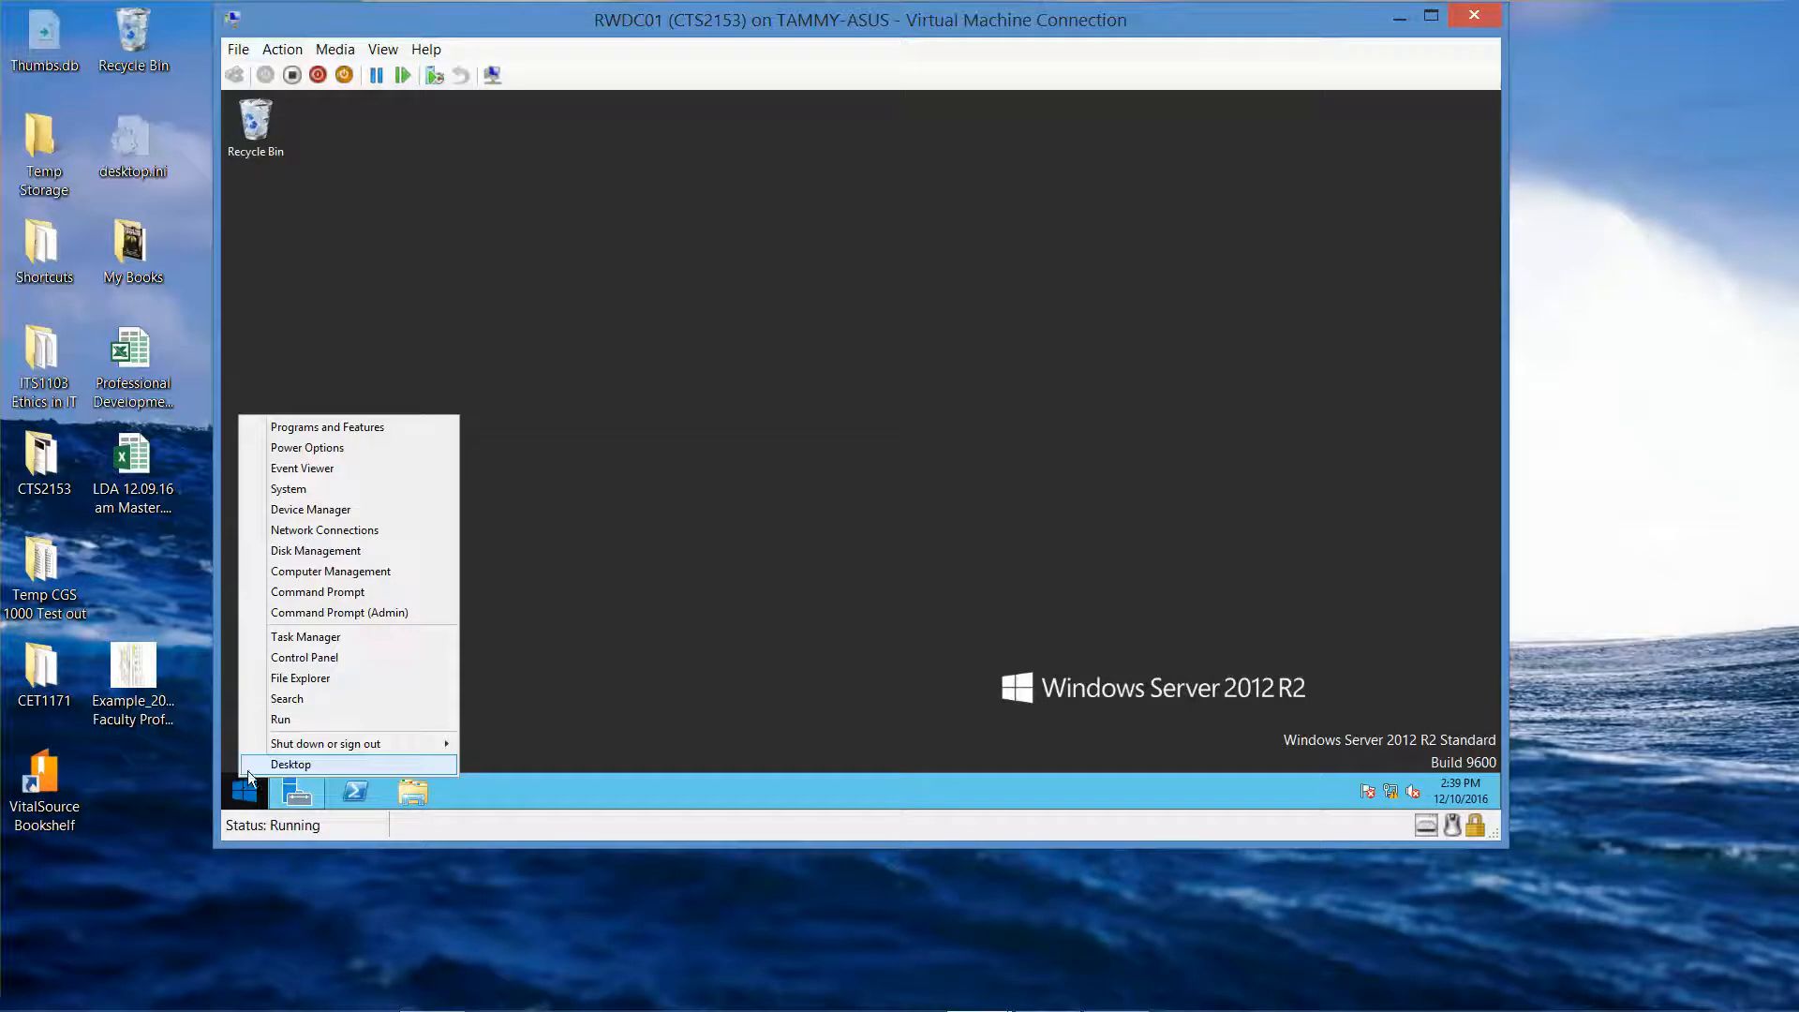
pyautogui.click(300, 708)
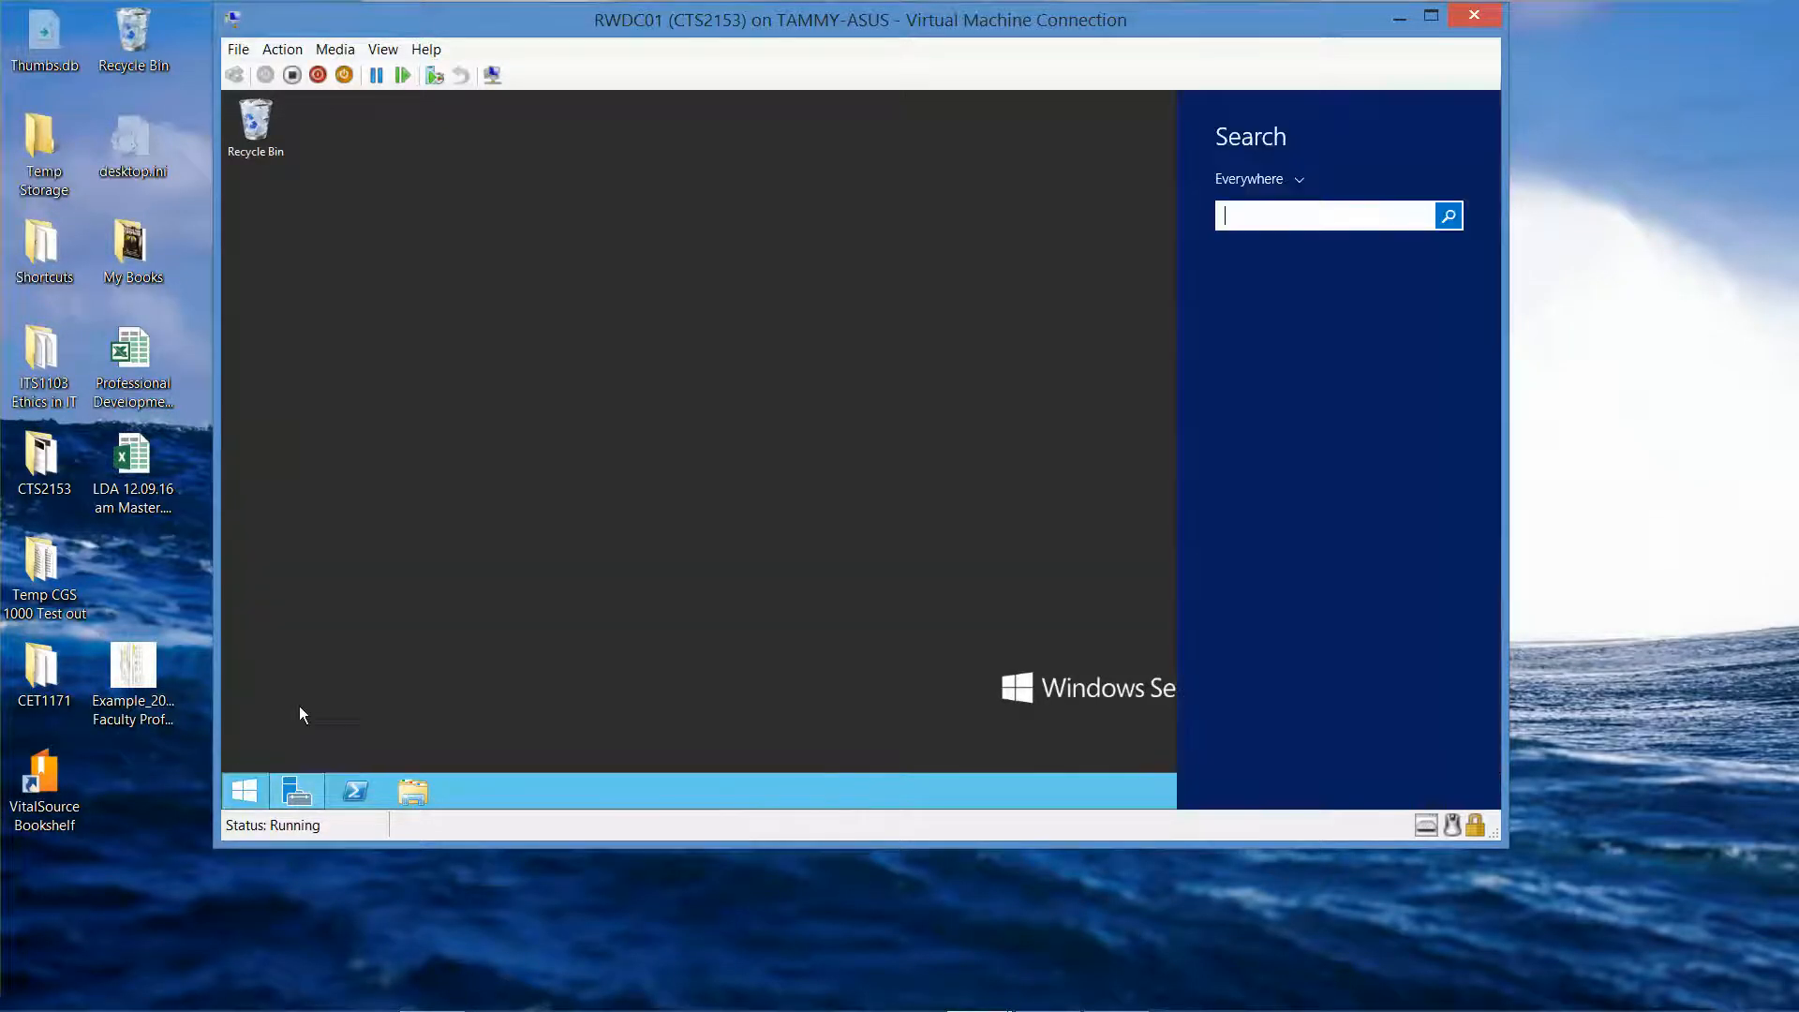
pyautogui.write('active dire')
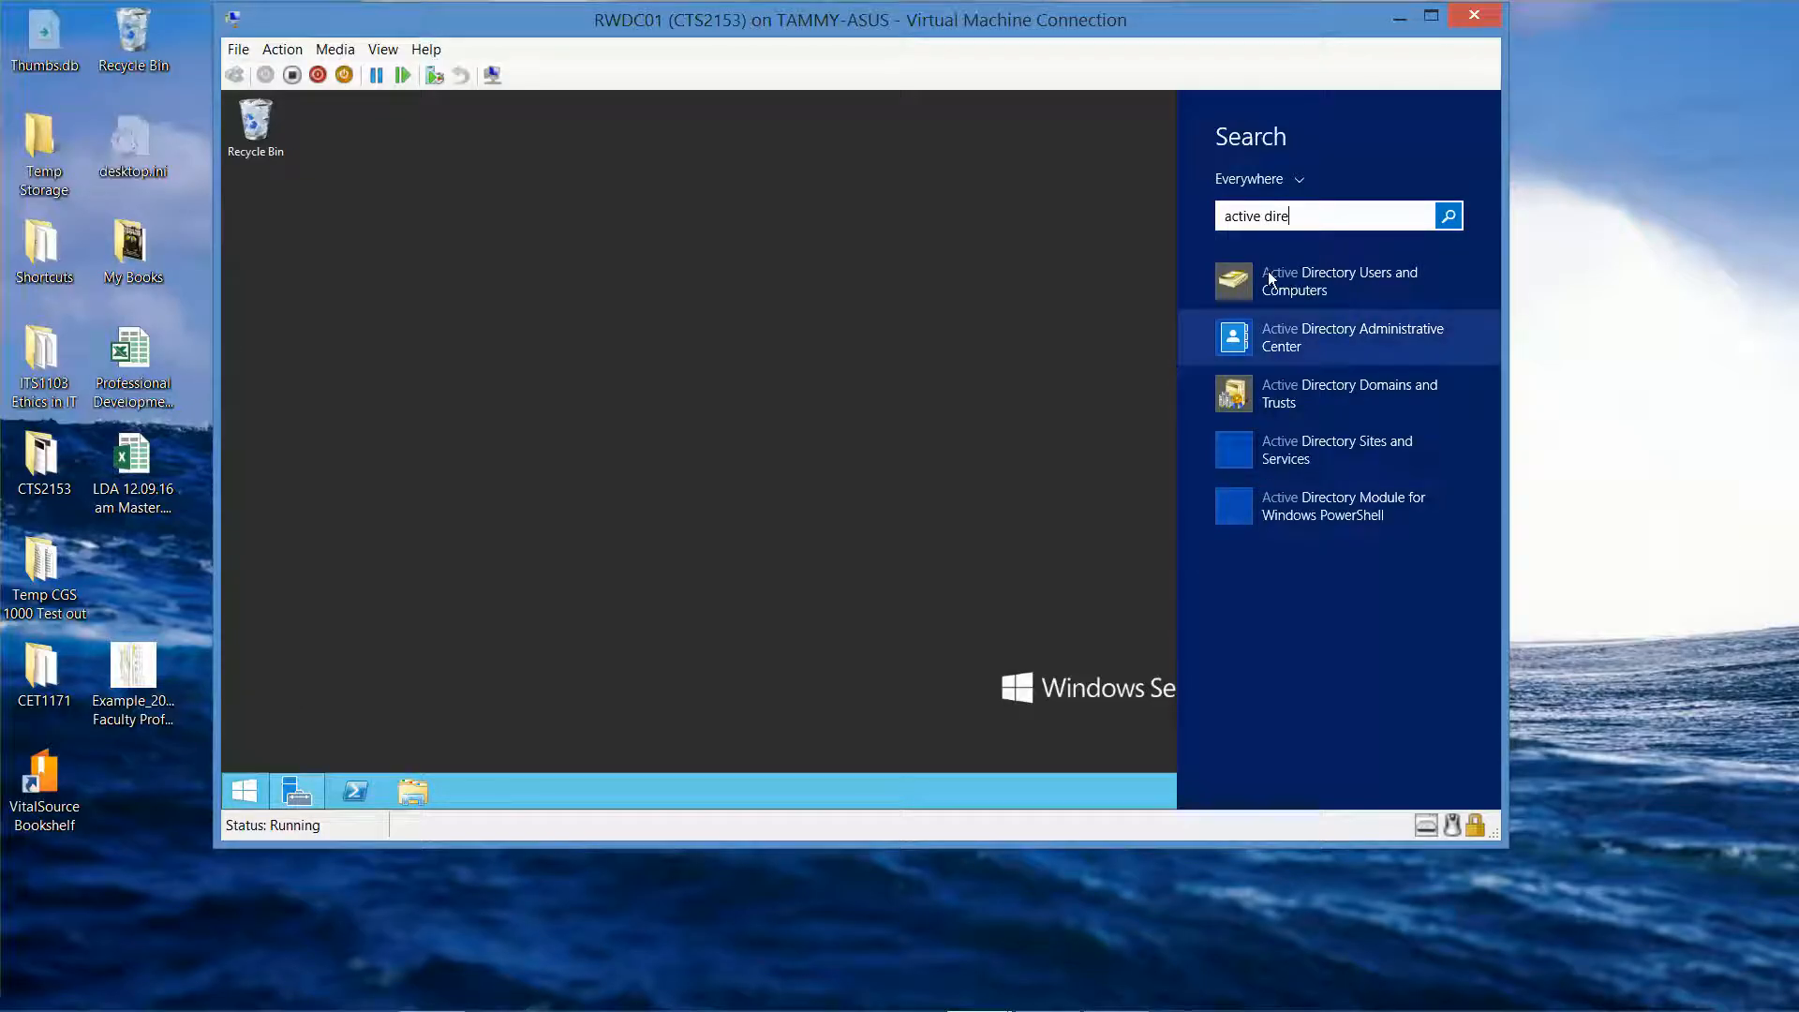
pyautogui.click(1246, 284)
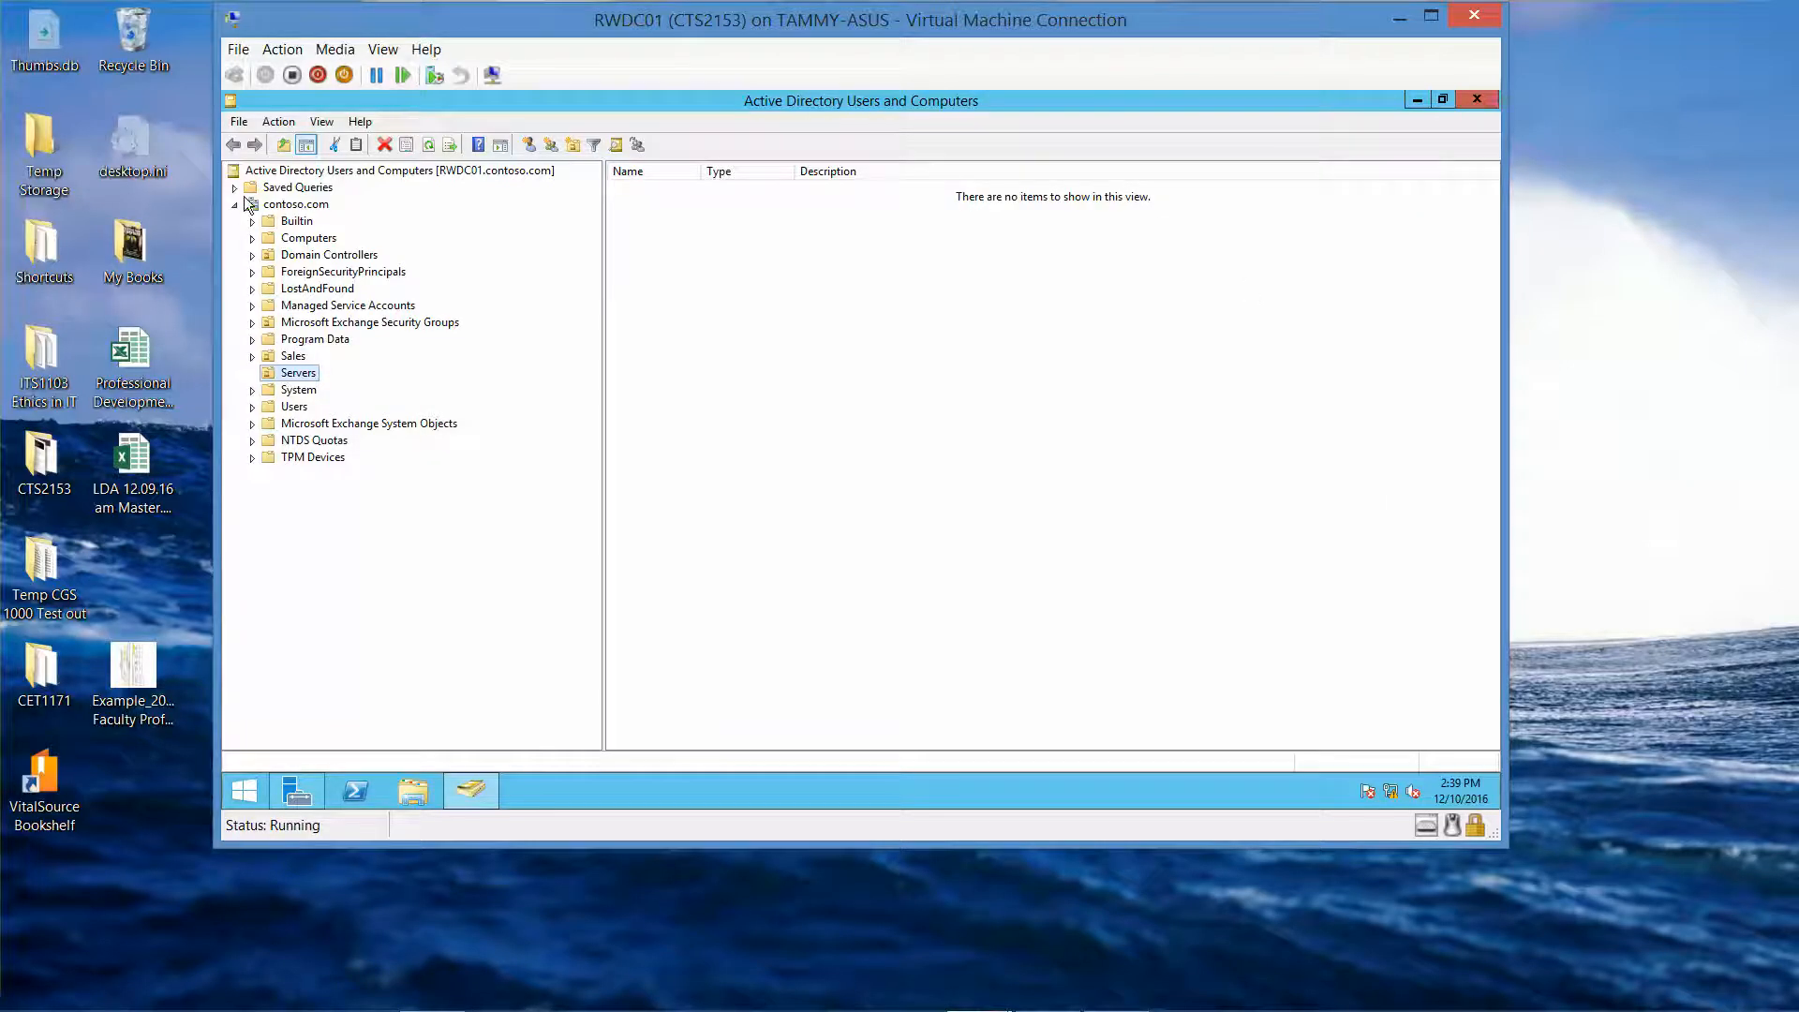
# Start a new contoso.com user with first name and logon name User2.
pyautogui.rightClick(285, 205)
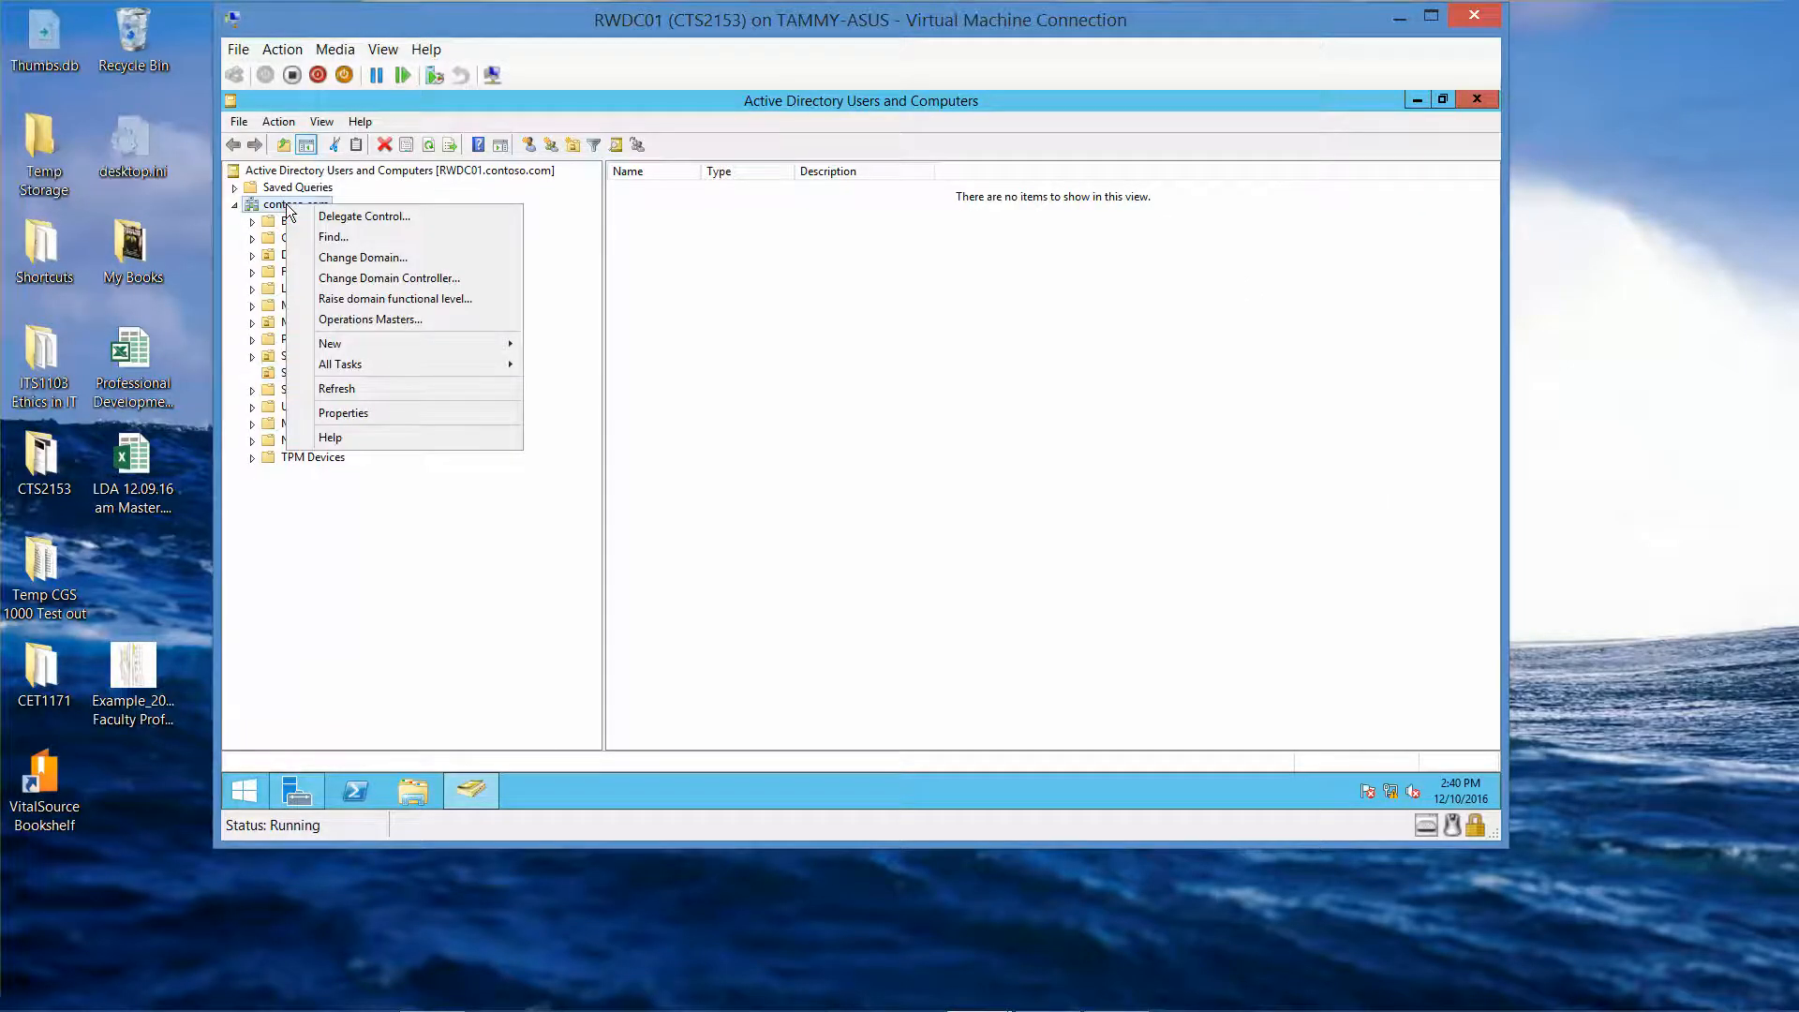
pyautogui.moveTo(401, 348)
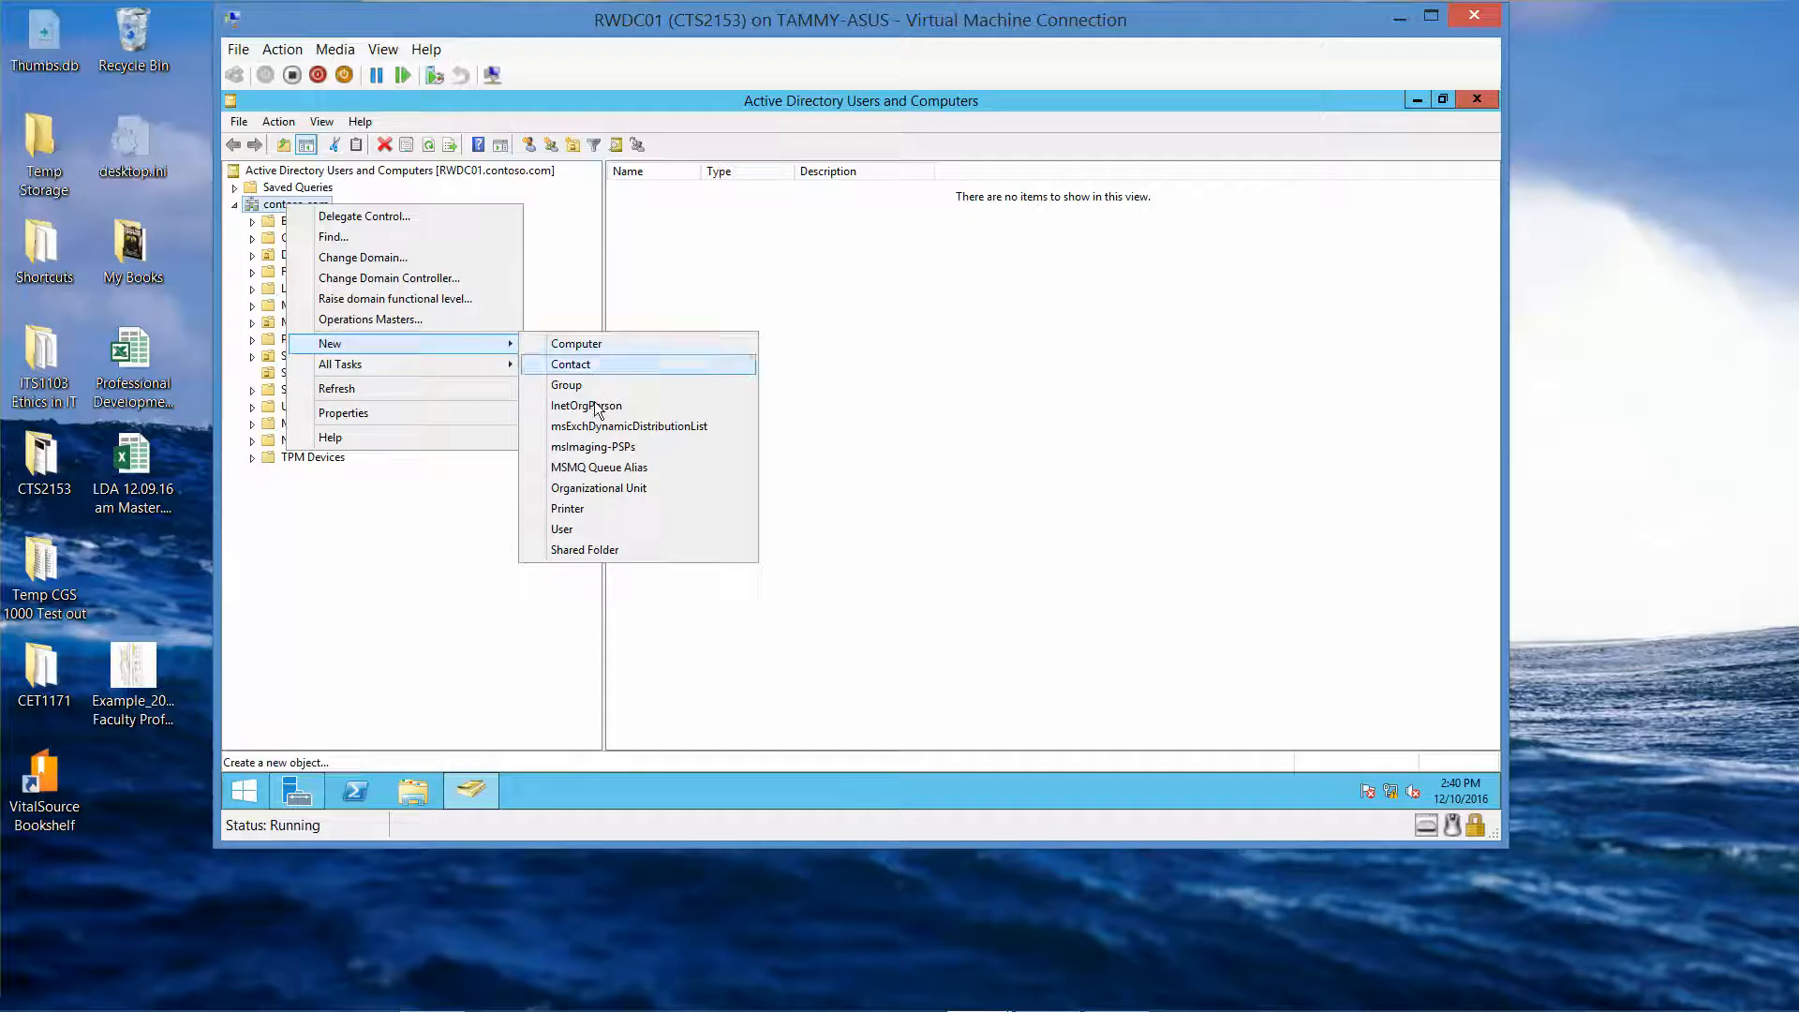
pyautogui.click(600, 528)
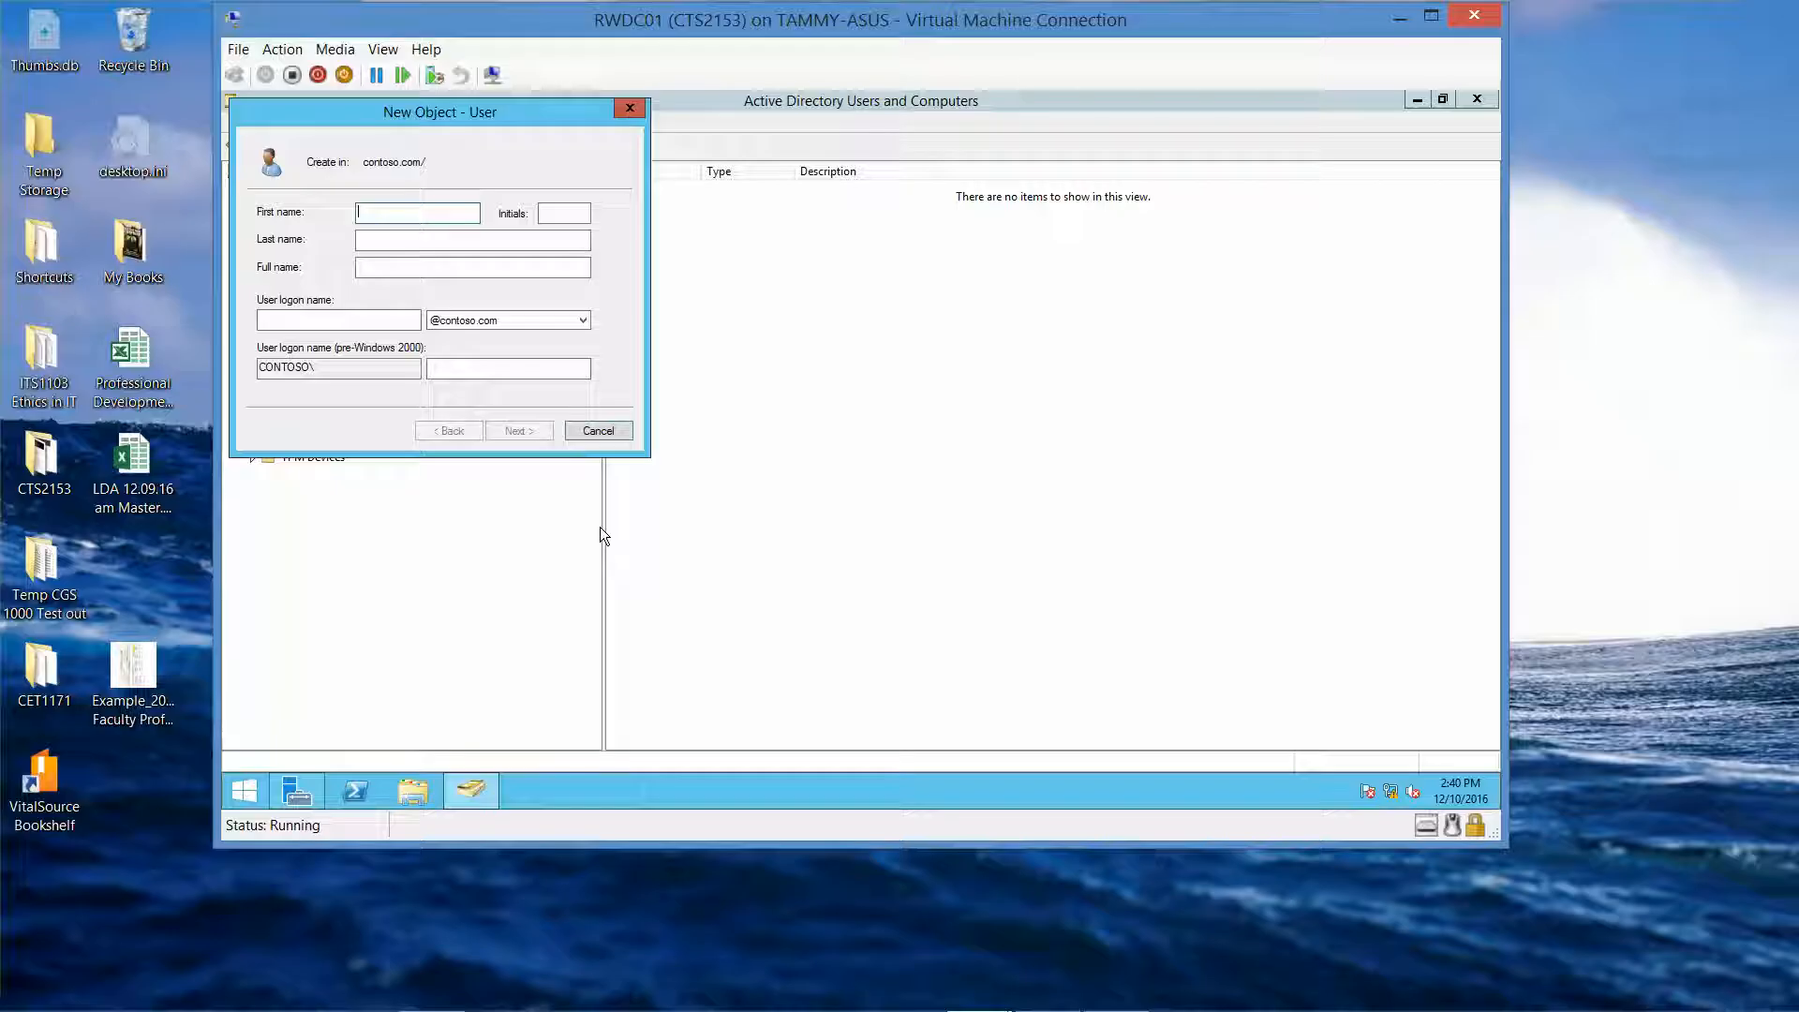
pyautogui.write('User2')
pyautogui.press('Tab')
pyautogui.press('Tab')
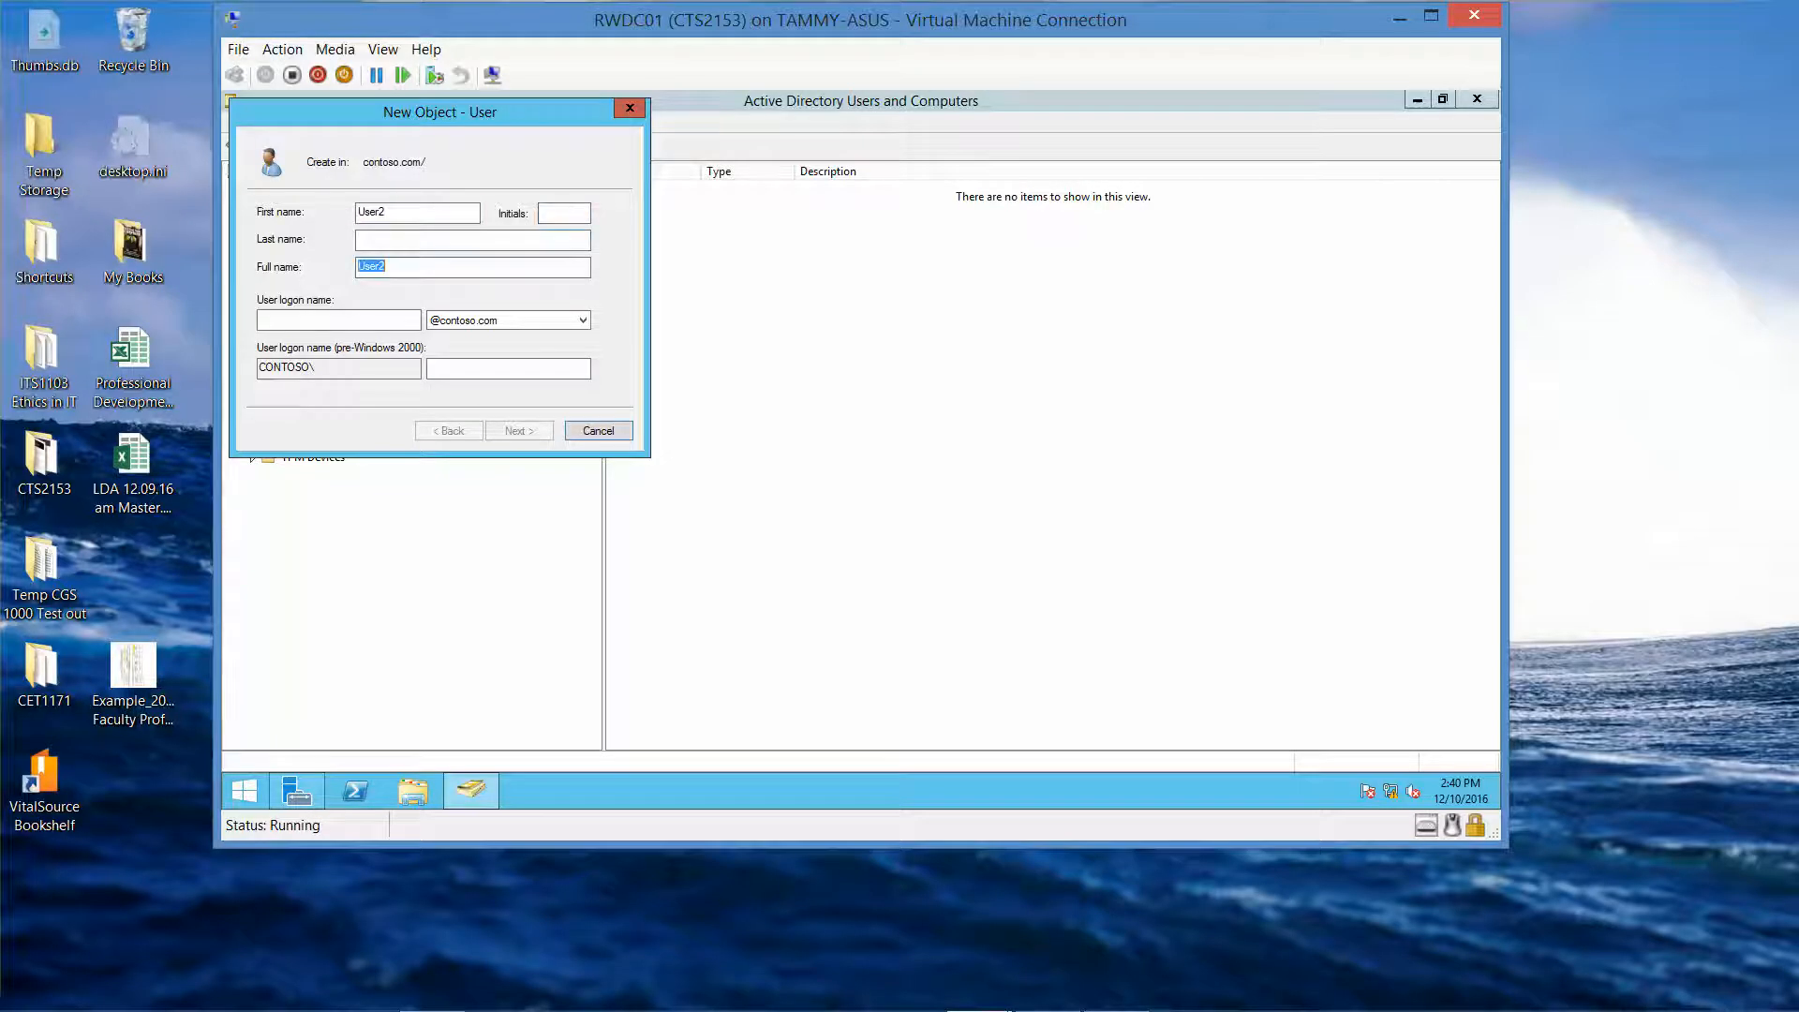
pyautogui.press('Tab')
pyautogui.write('U')
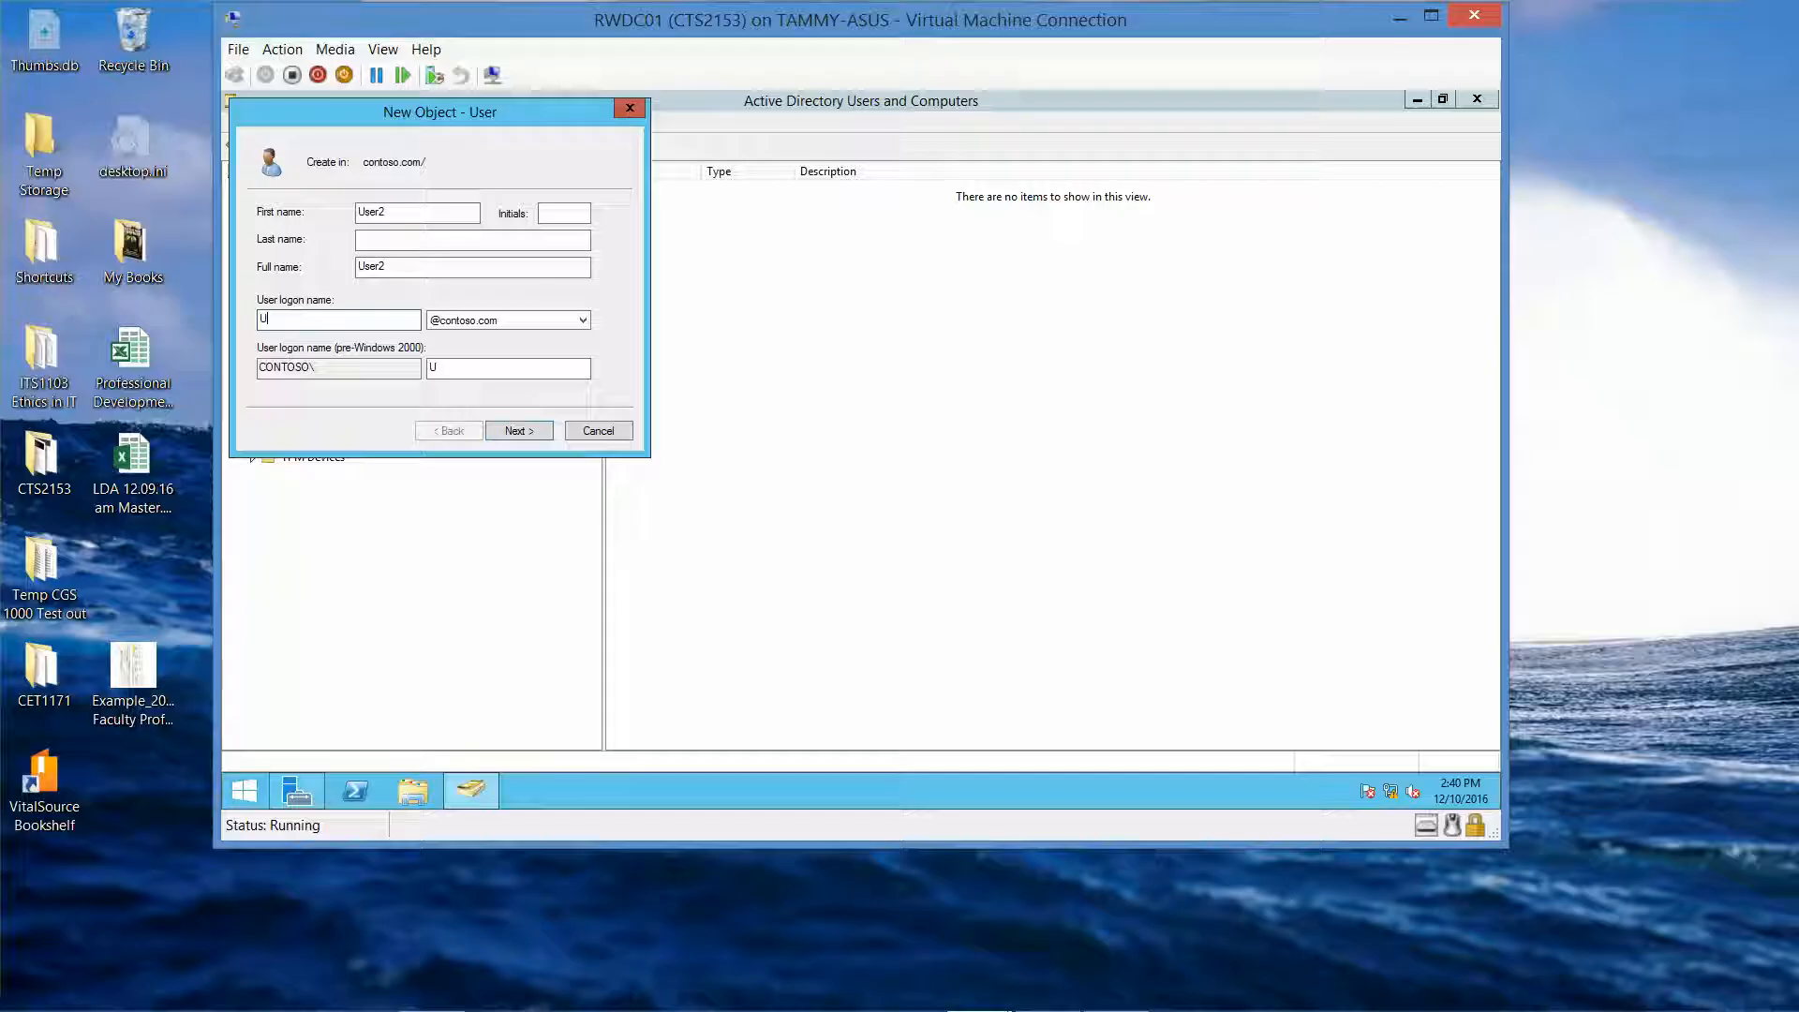
pyautogui.write('ser2')
pyautogui.click(518, 431)
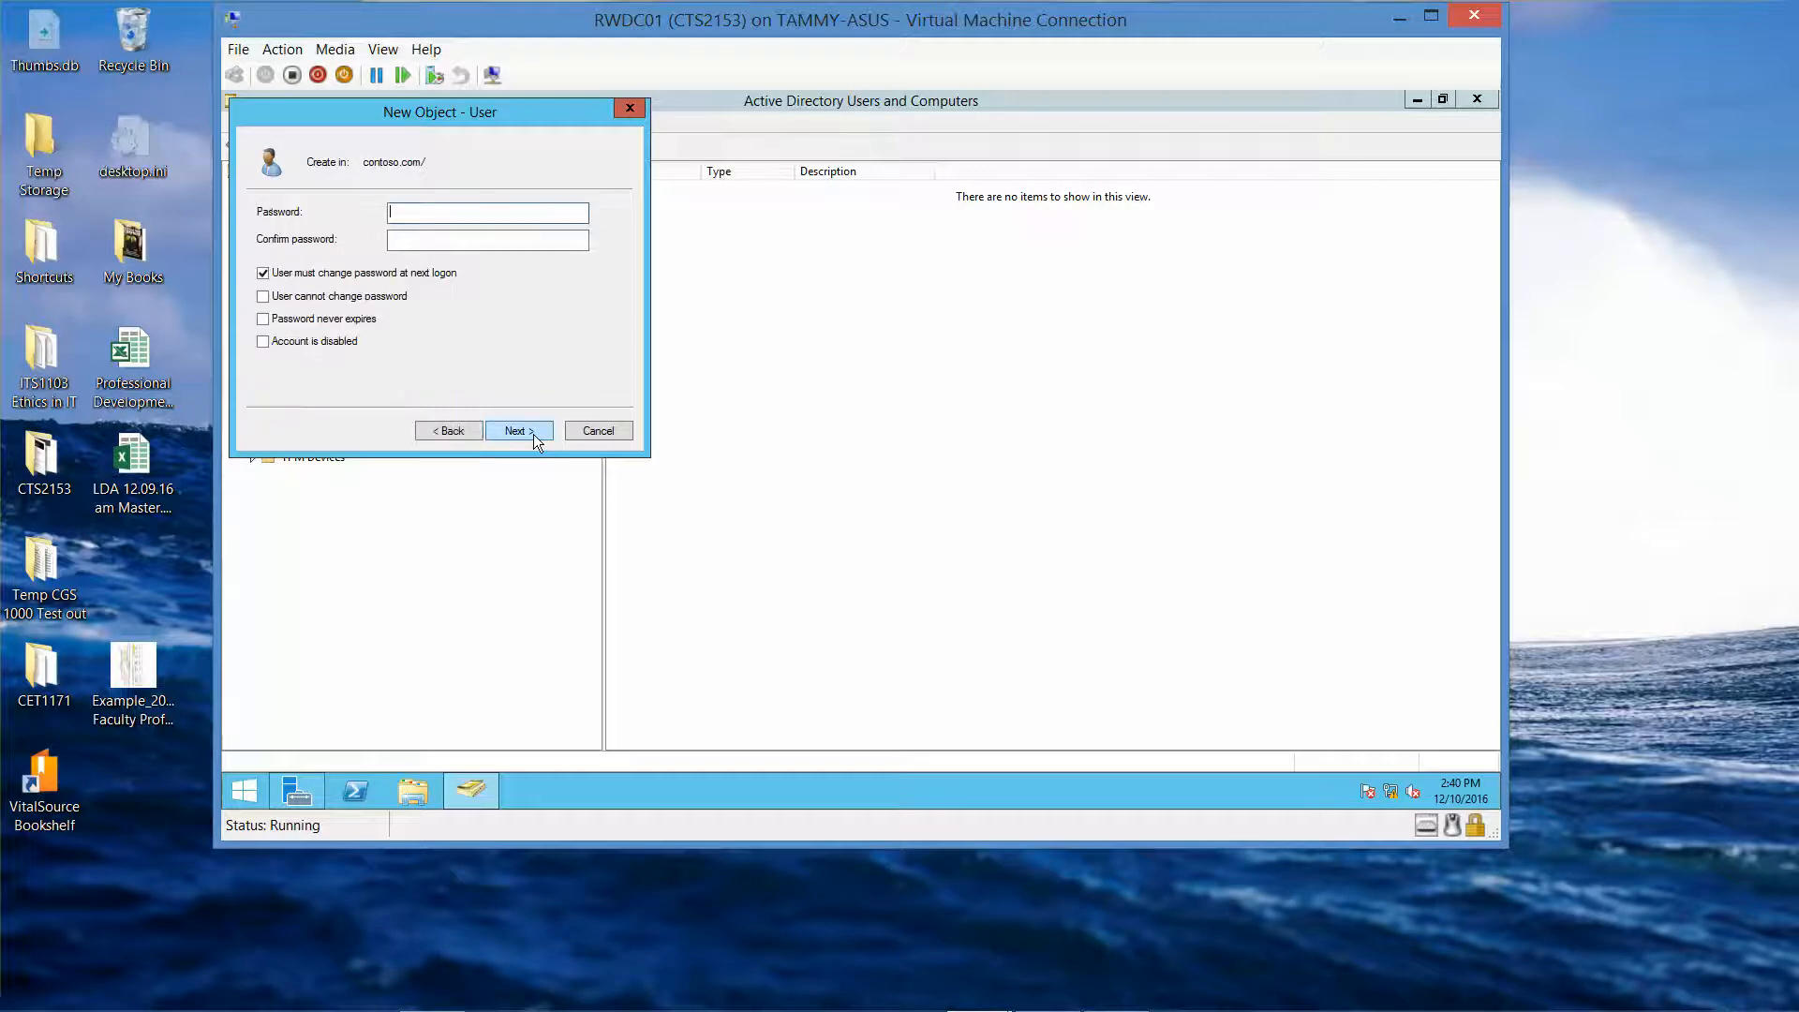
# Enter the account password, set it to never expire and not be user-changeable, and finish.
pyautogui.click(263, 274)
pyautogui.click(263, 297)
pyautogui.click(263, 319)
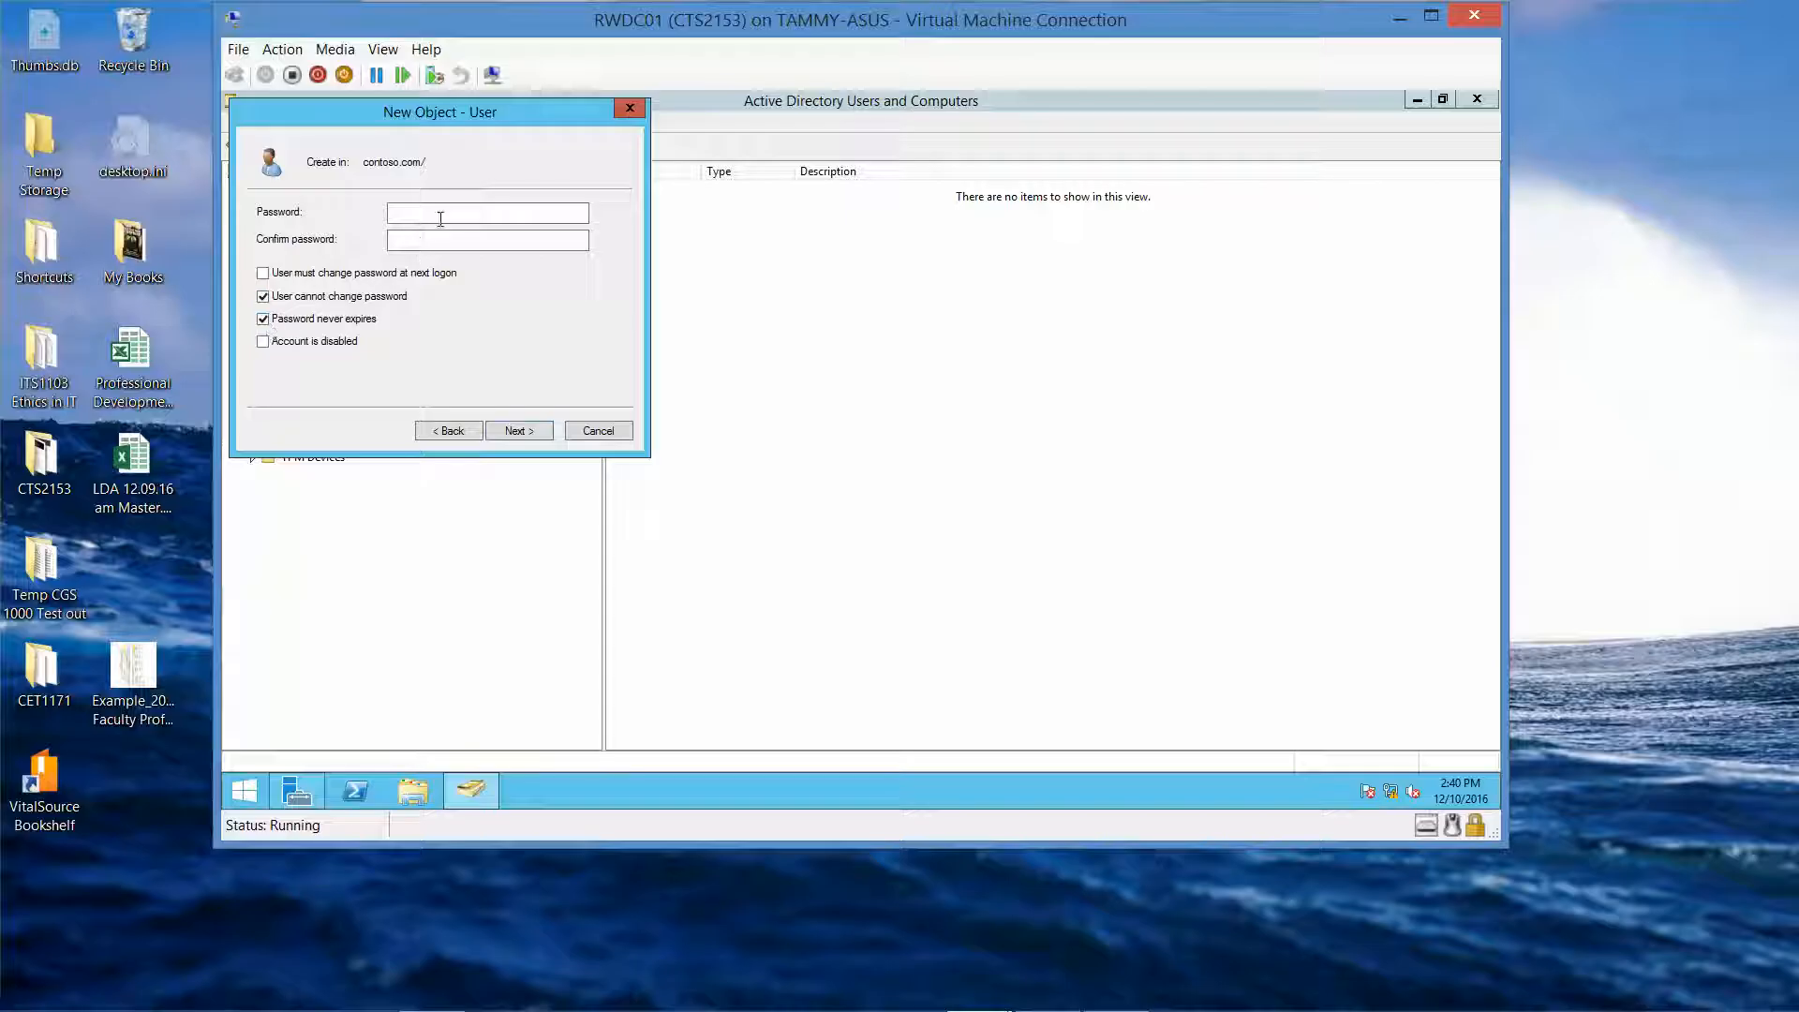
pyautogui.write('Pa$$w0rd')
pyautogui.press('Tab')
pyautogui.write('Pa$$w0rd')
pyautogui.press('Return')
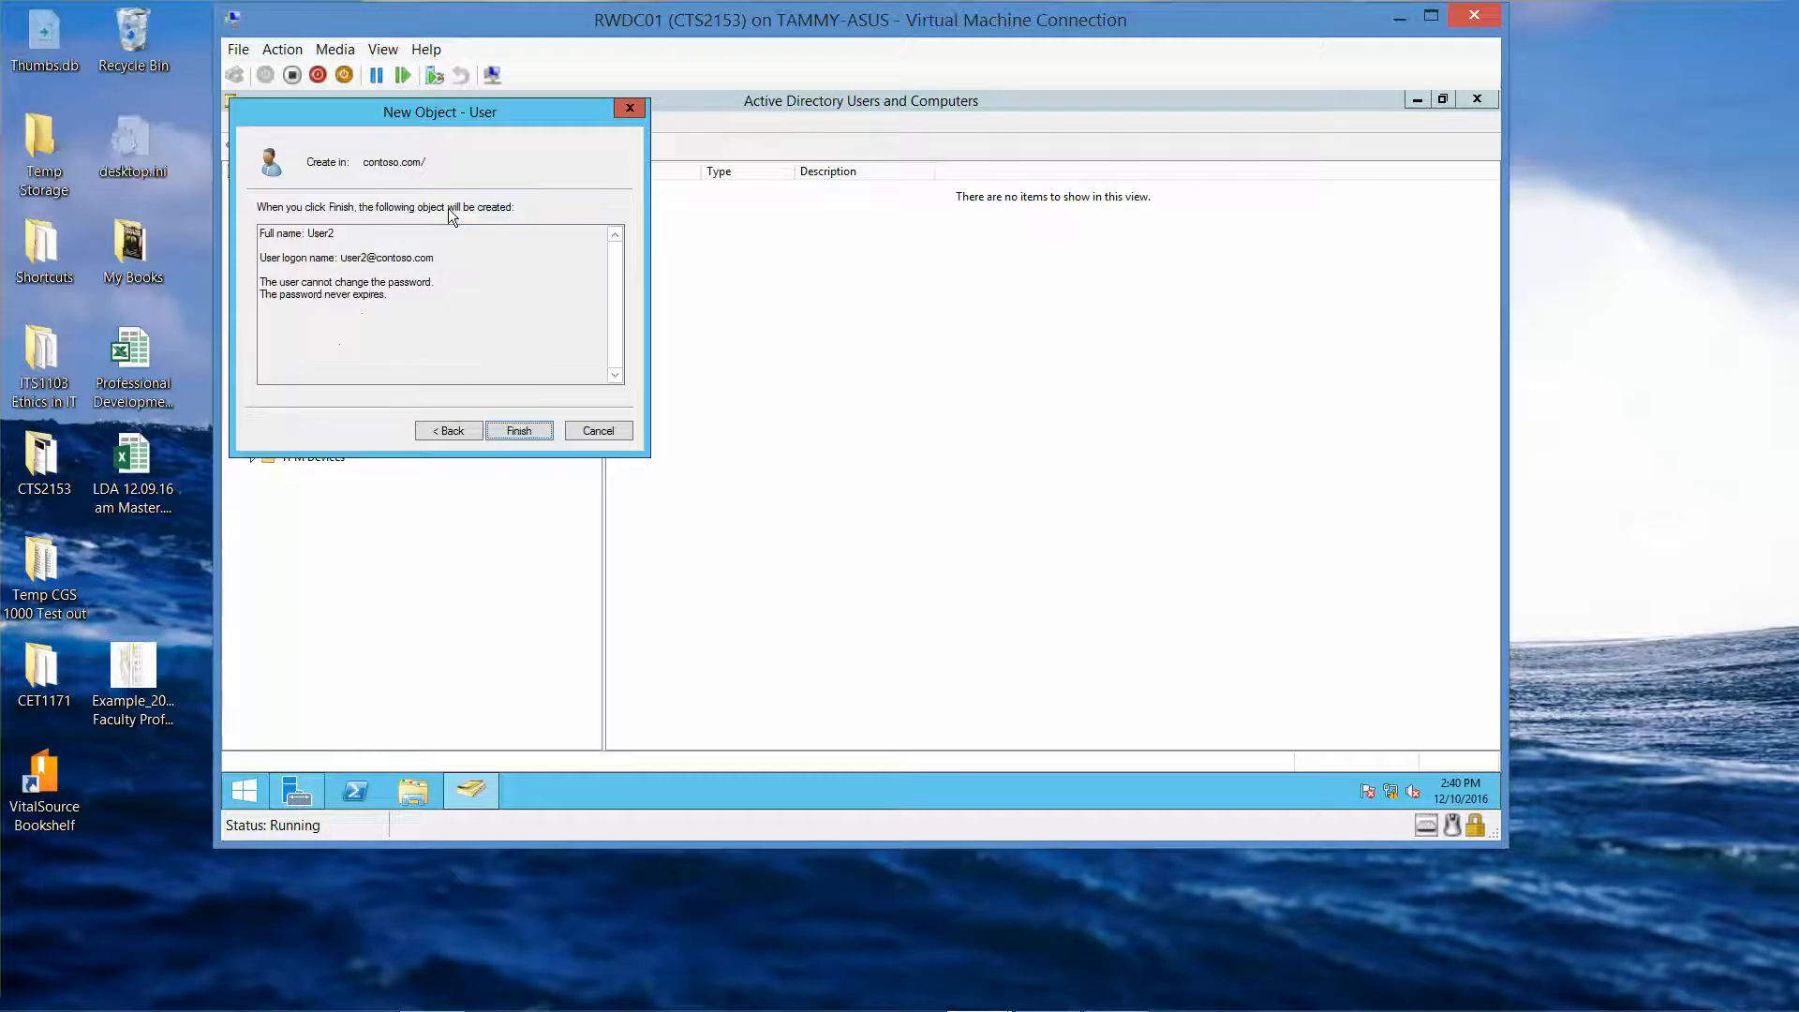
pyautogui.click(513, 434)
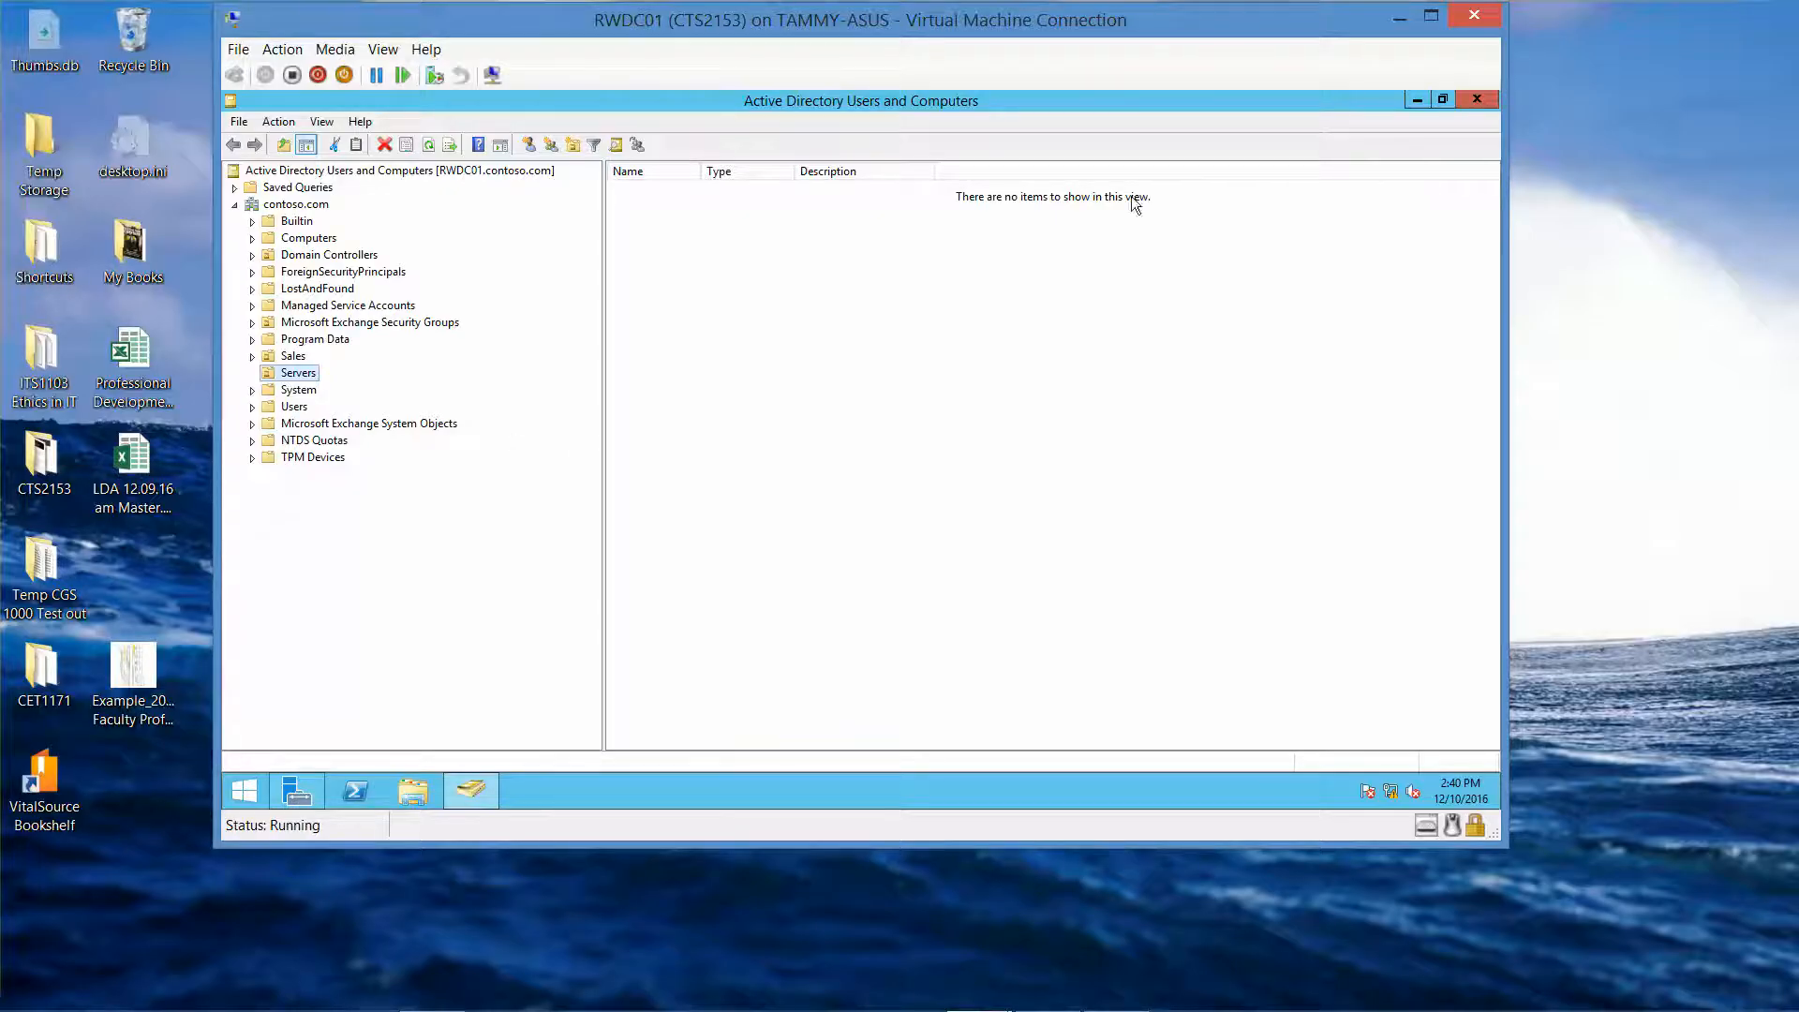
# Close Active Directory Users and Computers.
pyautogui.click(1476, 100)
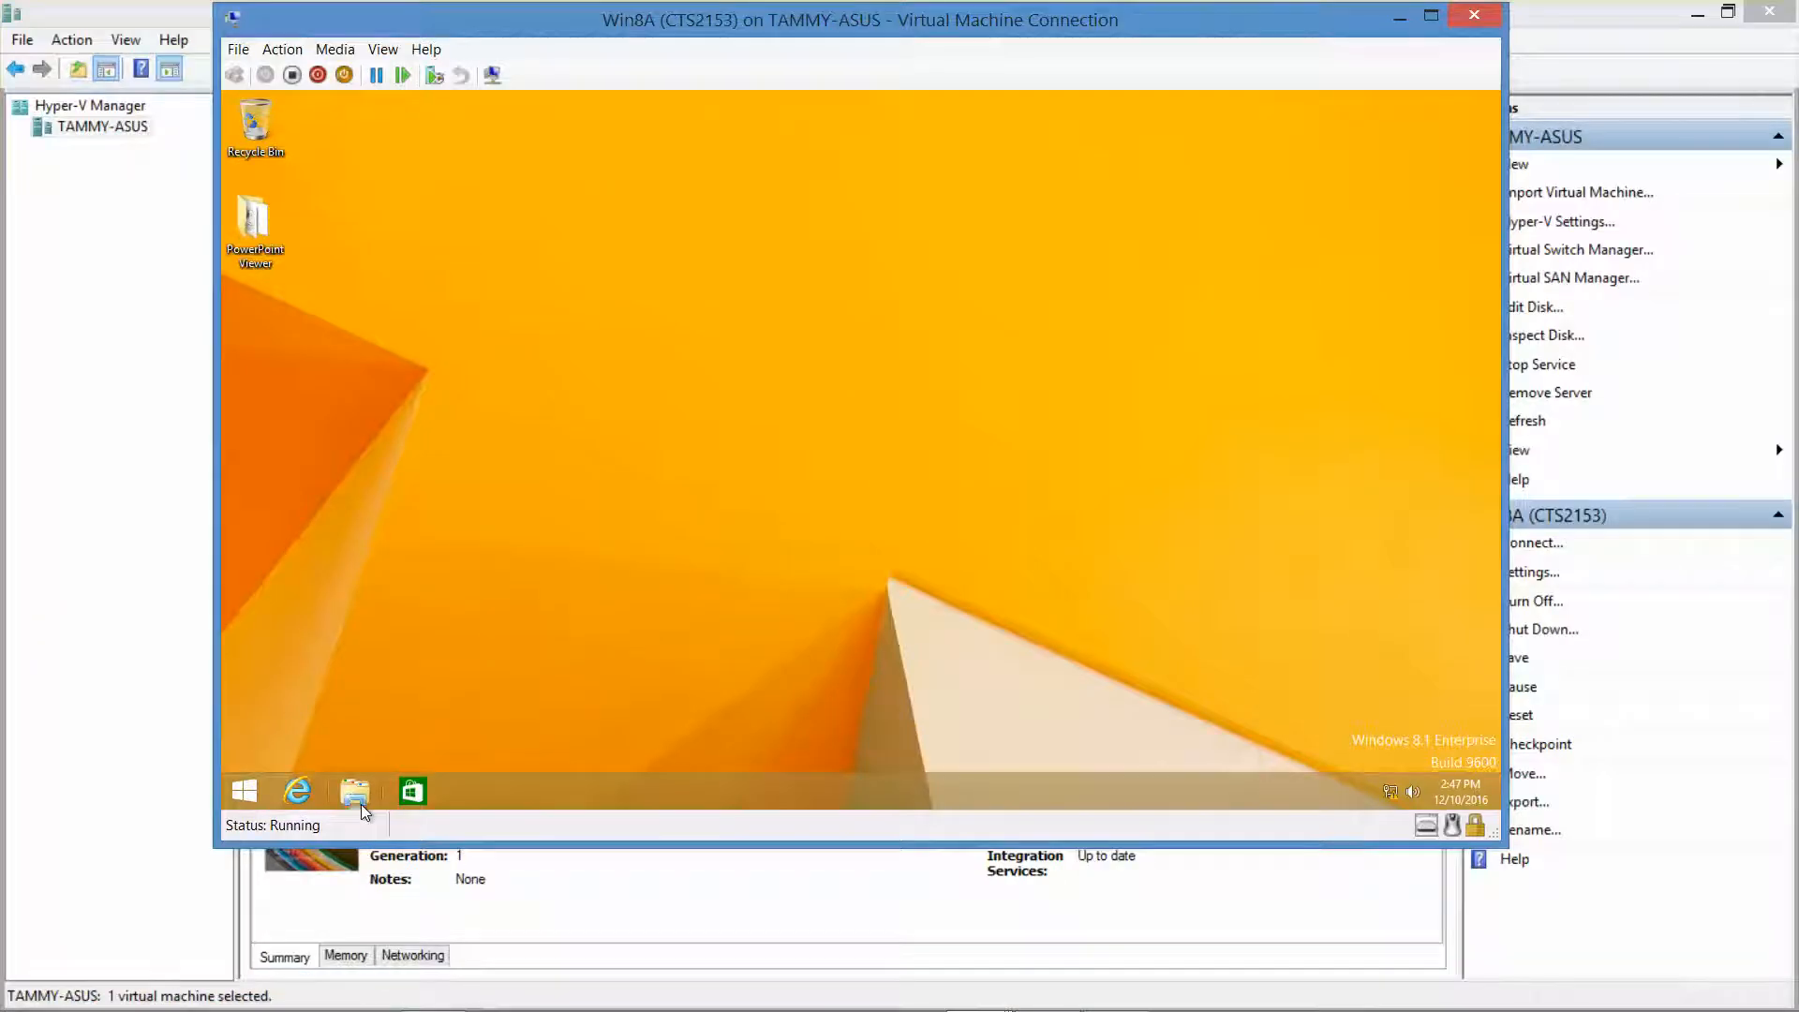
# Create a folder named Data at the root of Local Disk (C:) and open its Properties.
pyautogui.press('super+e')
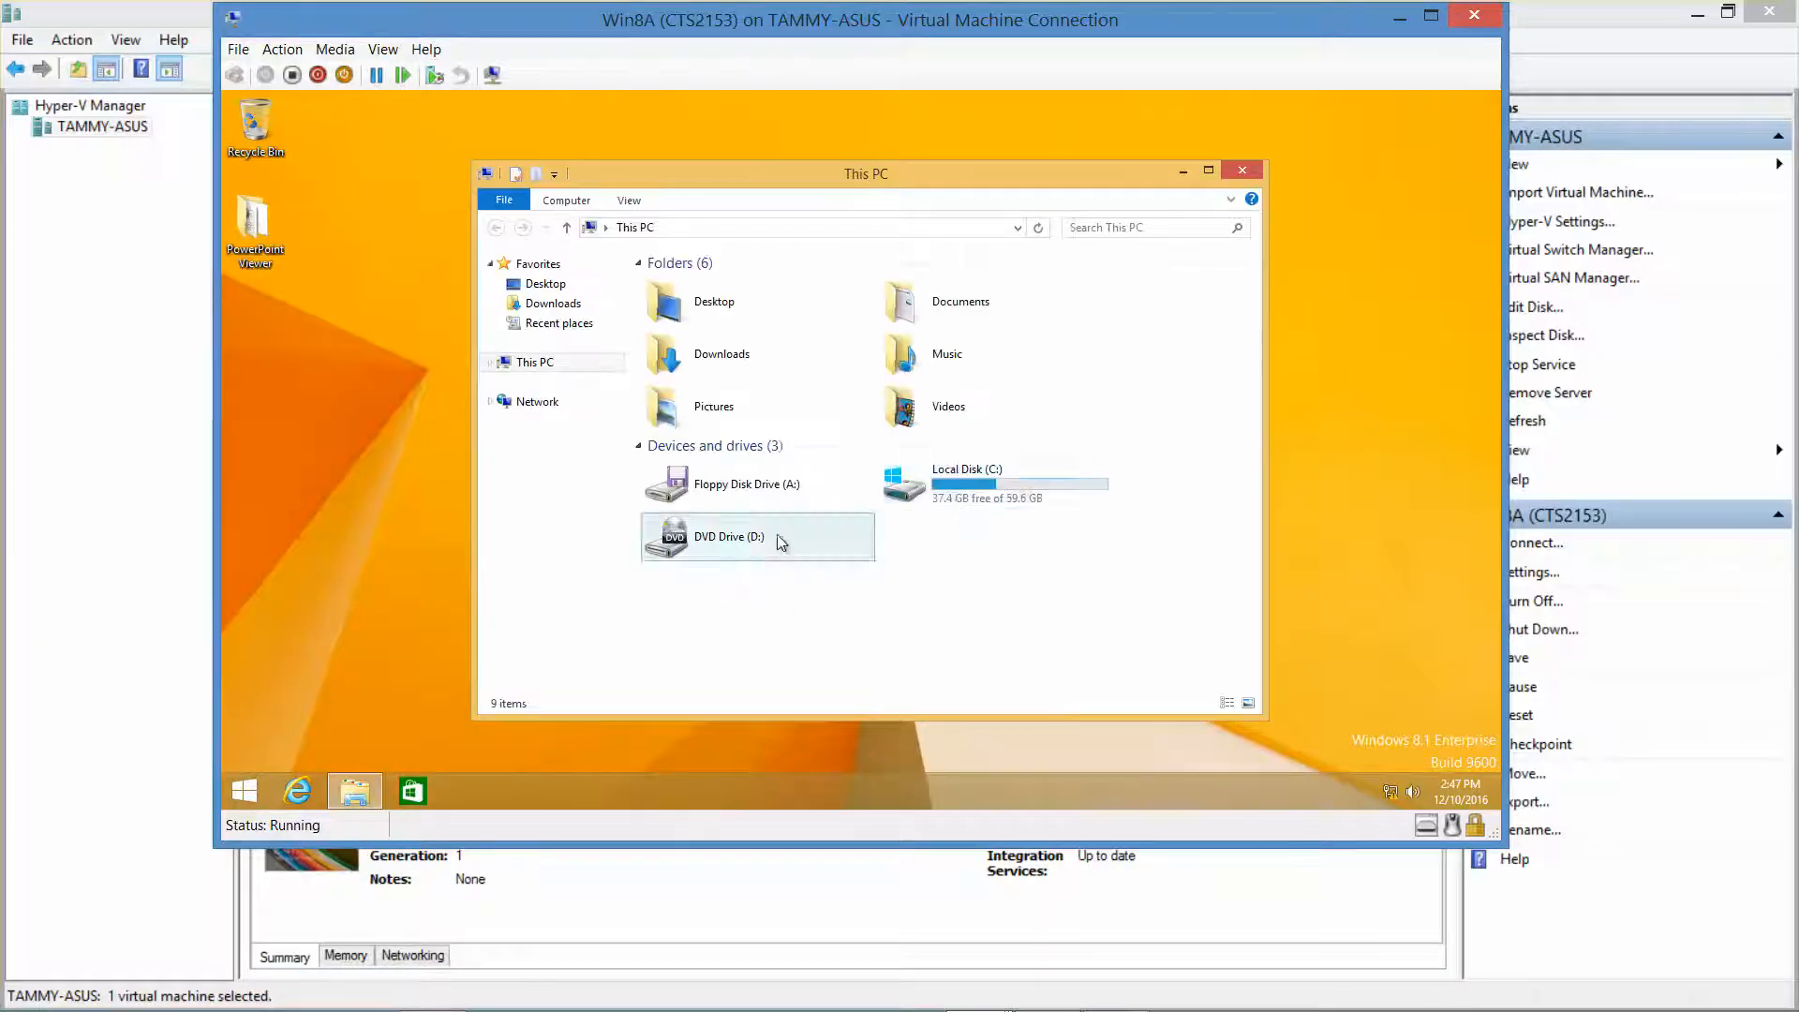
pyautogui.doubleClick(1004, 498)
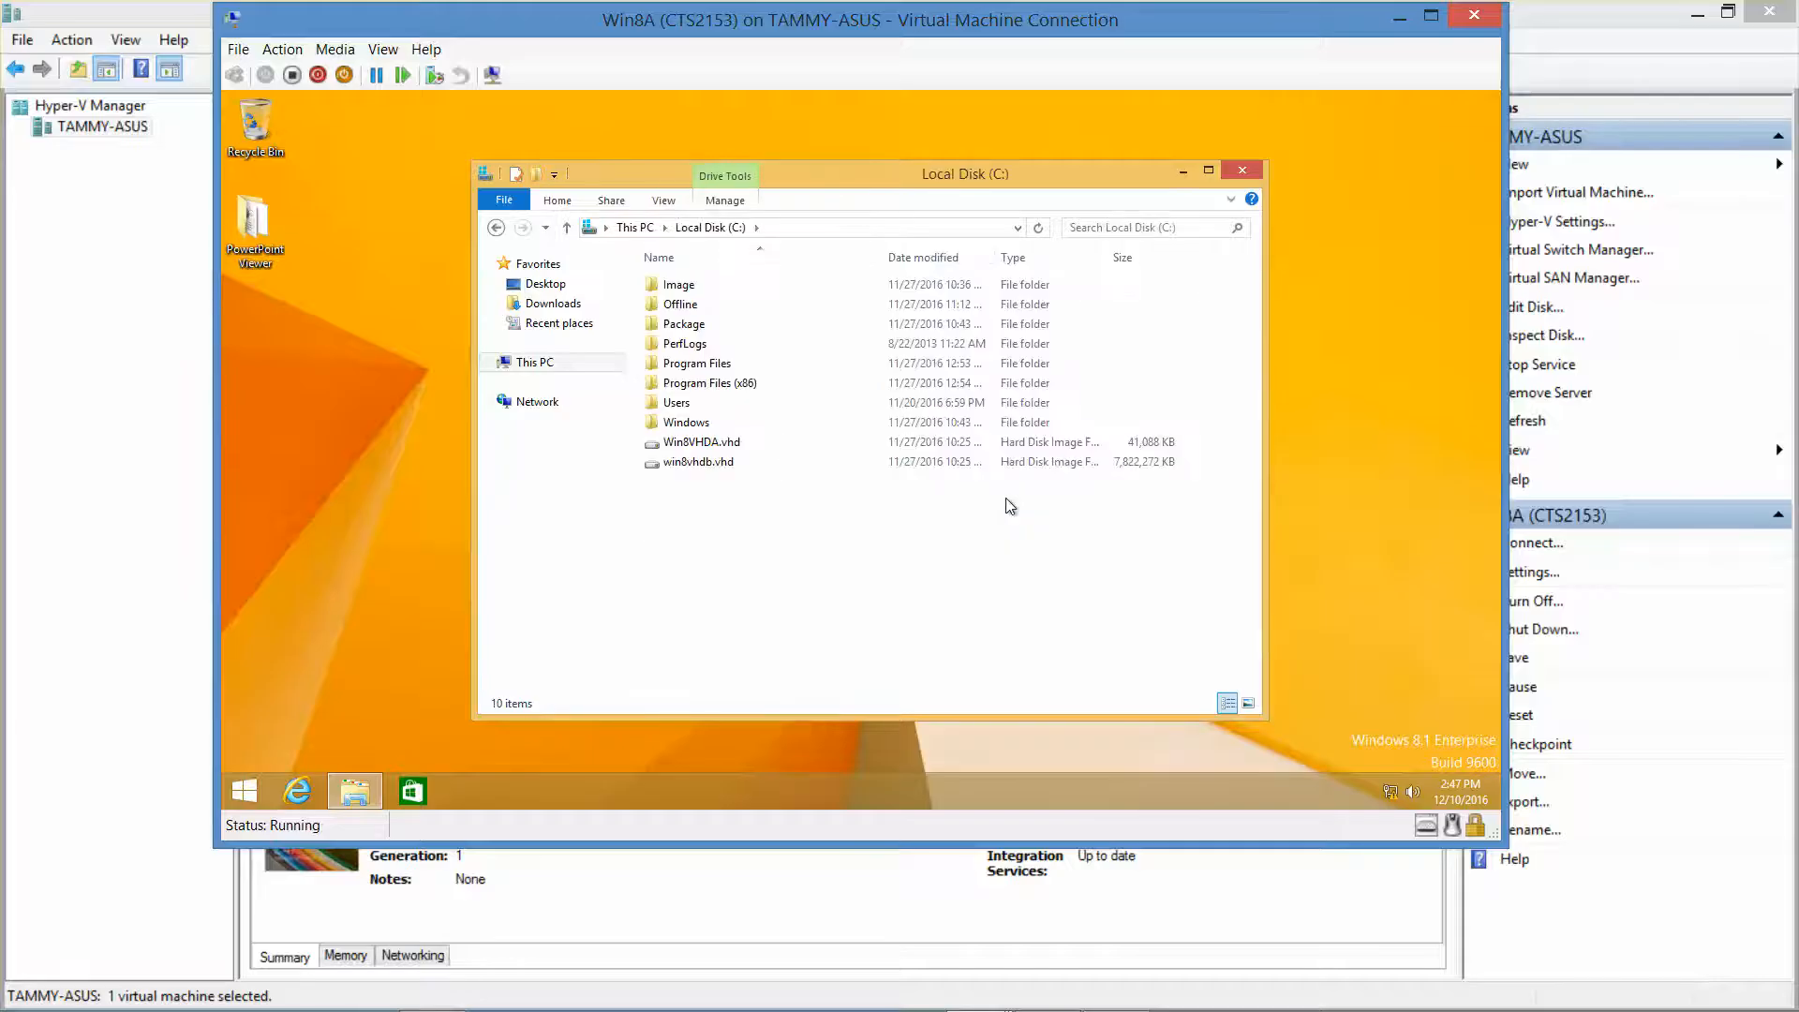
pyautogui.rightClick(797, 521)
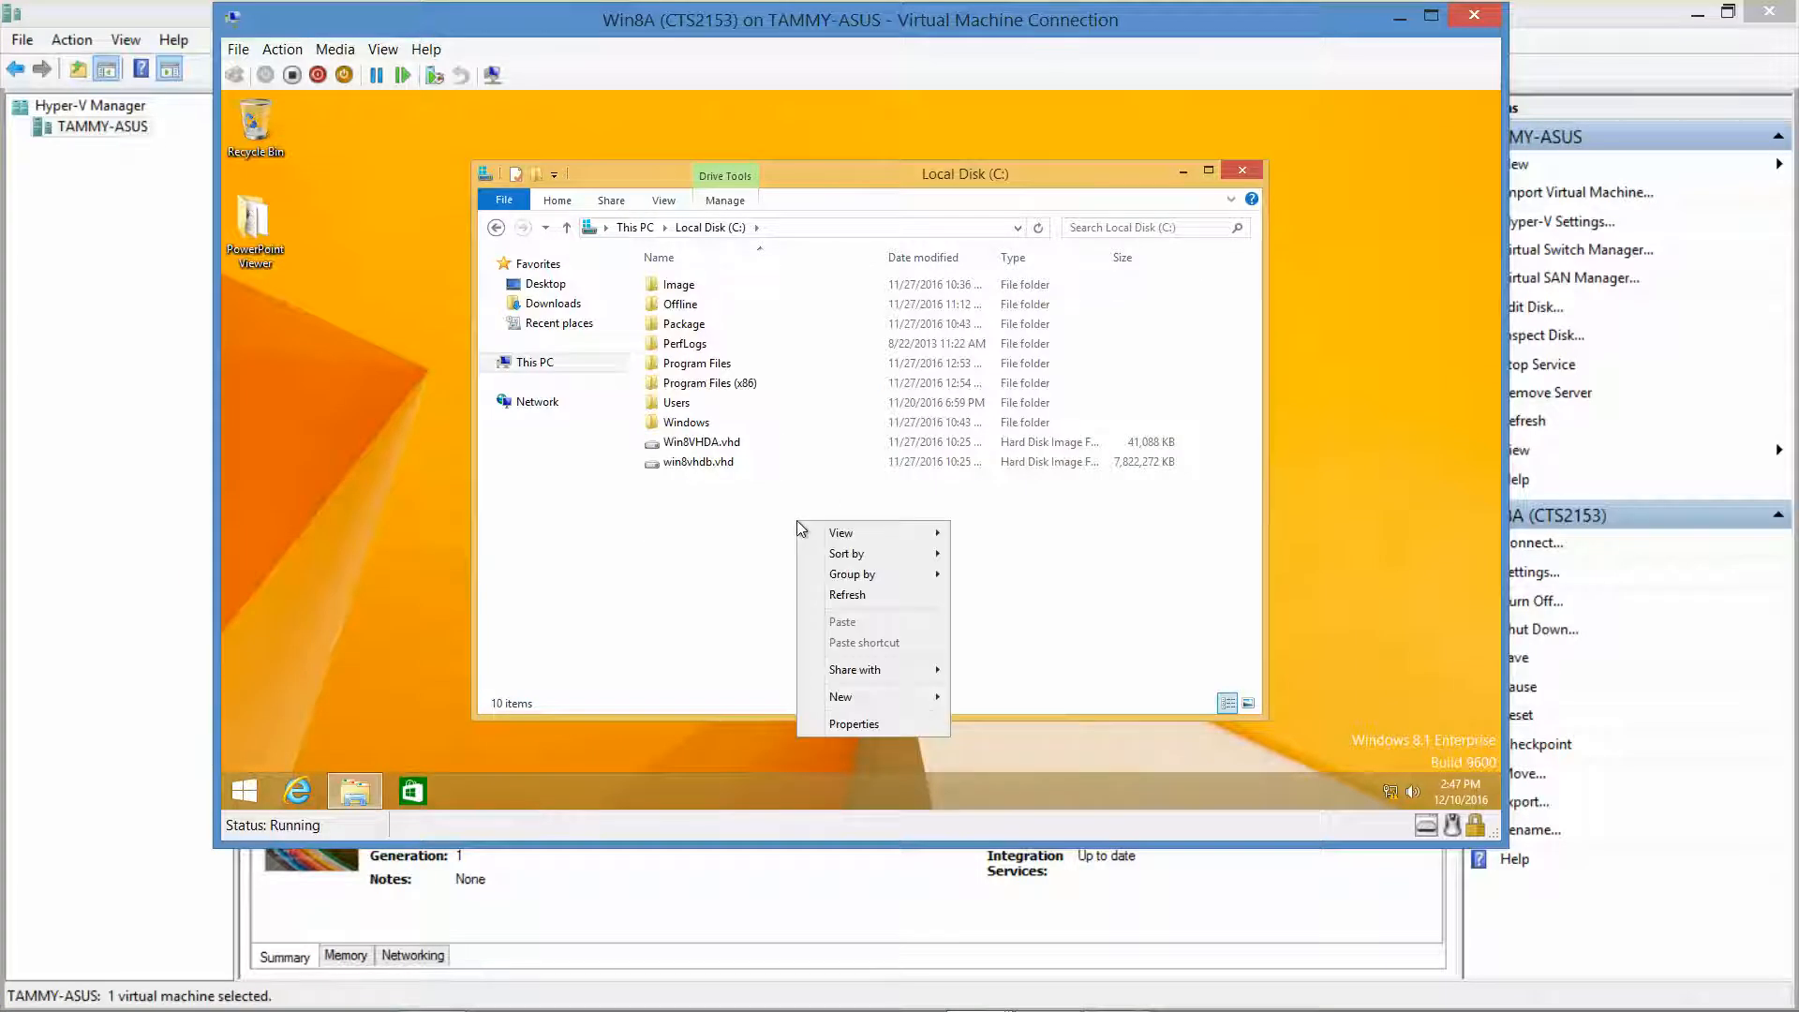
pyautogui.moveTo(875, 709)
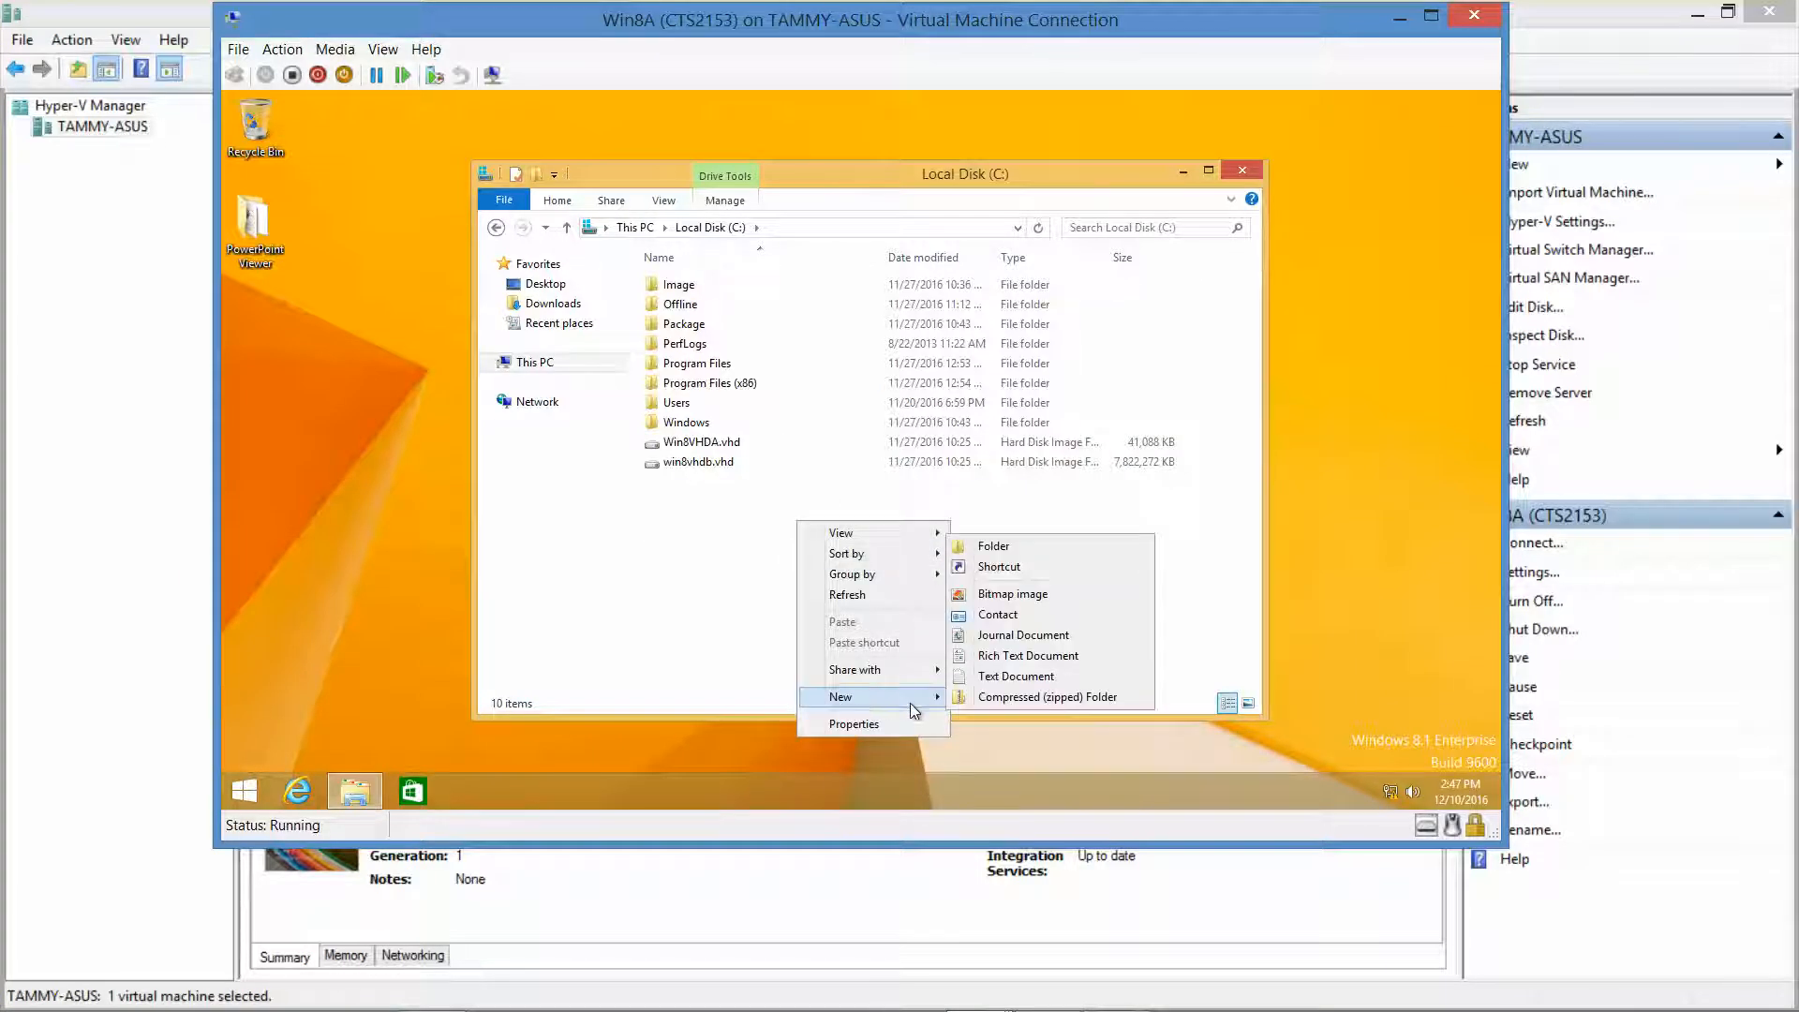
pyautogui.click(1054, 551)
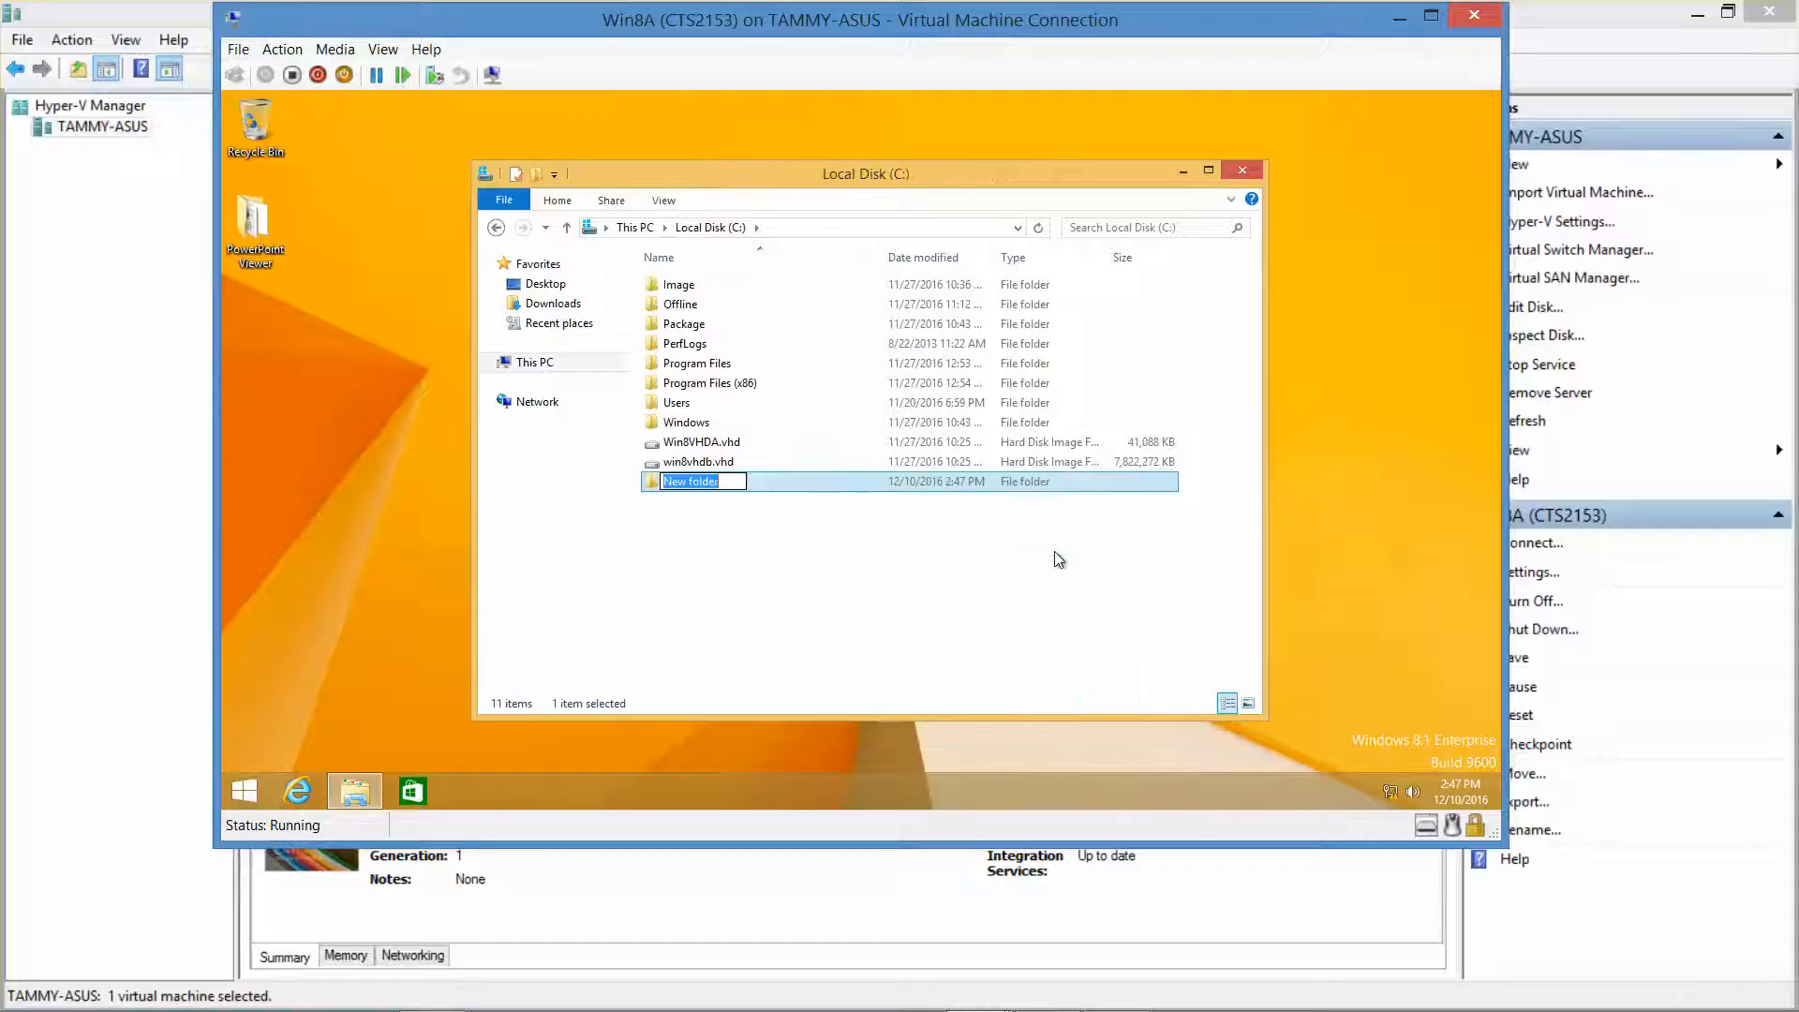
pyautogui.write('Data')
pyautogui.press('Return')
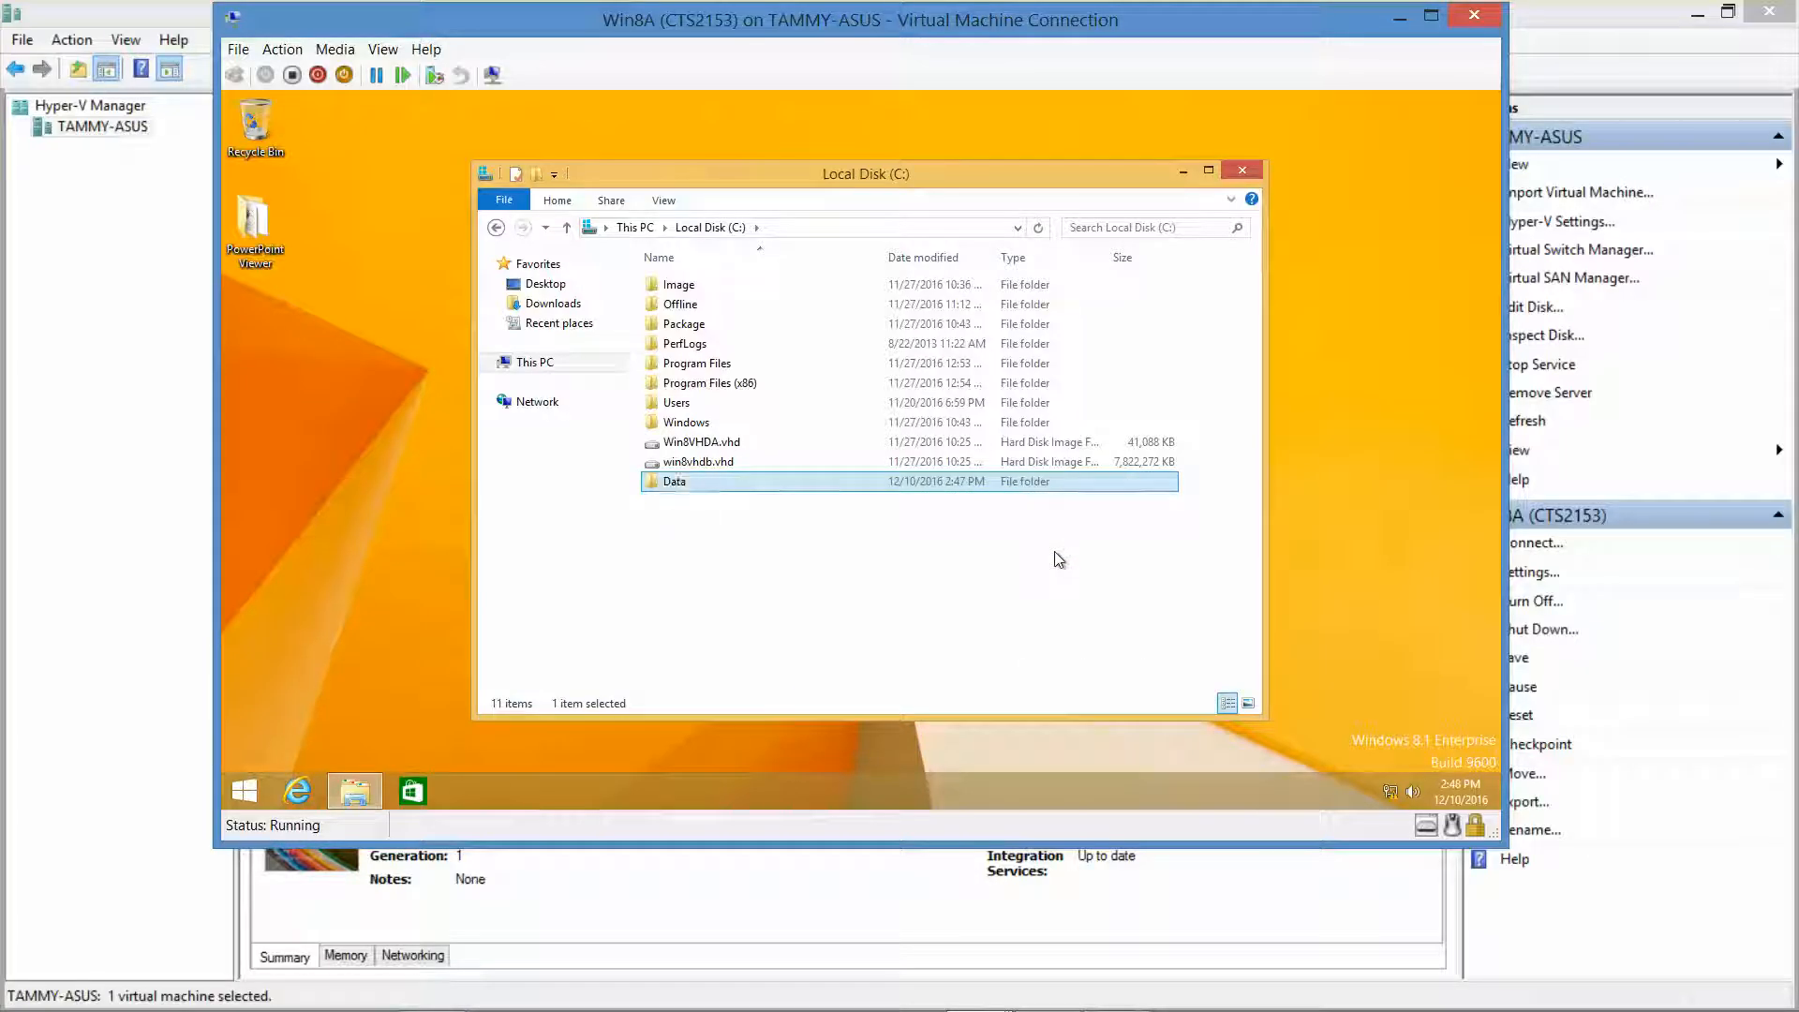
pyautogui.rightClick(792, 483)
pyautogui.click(850, 753)
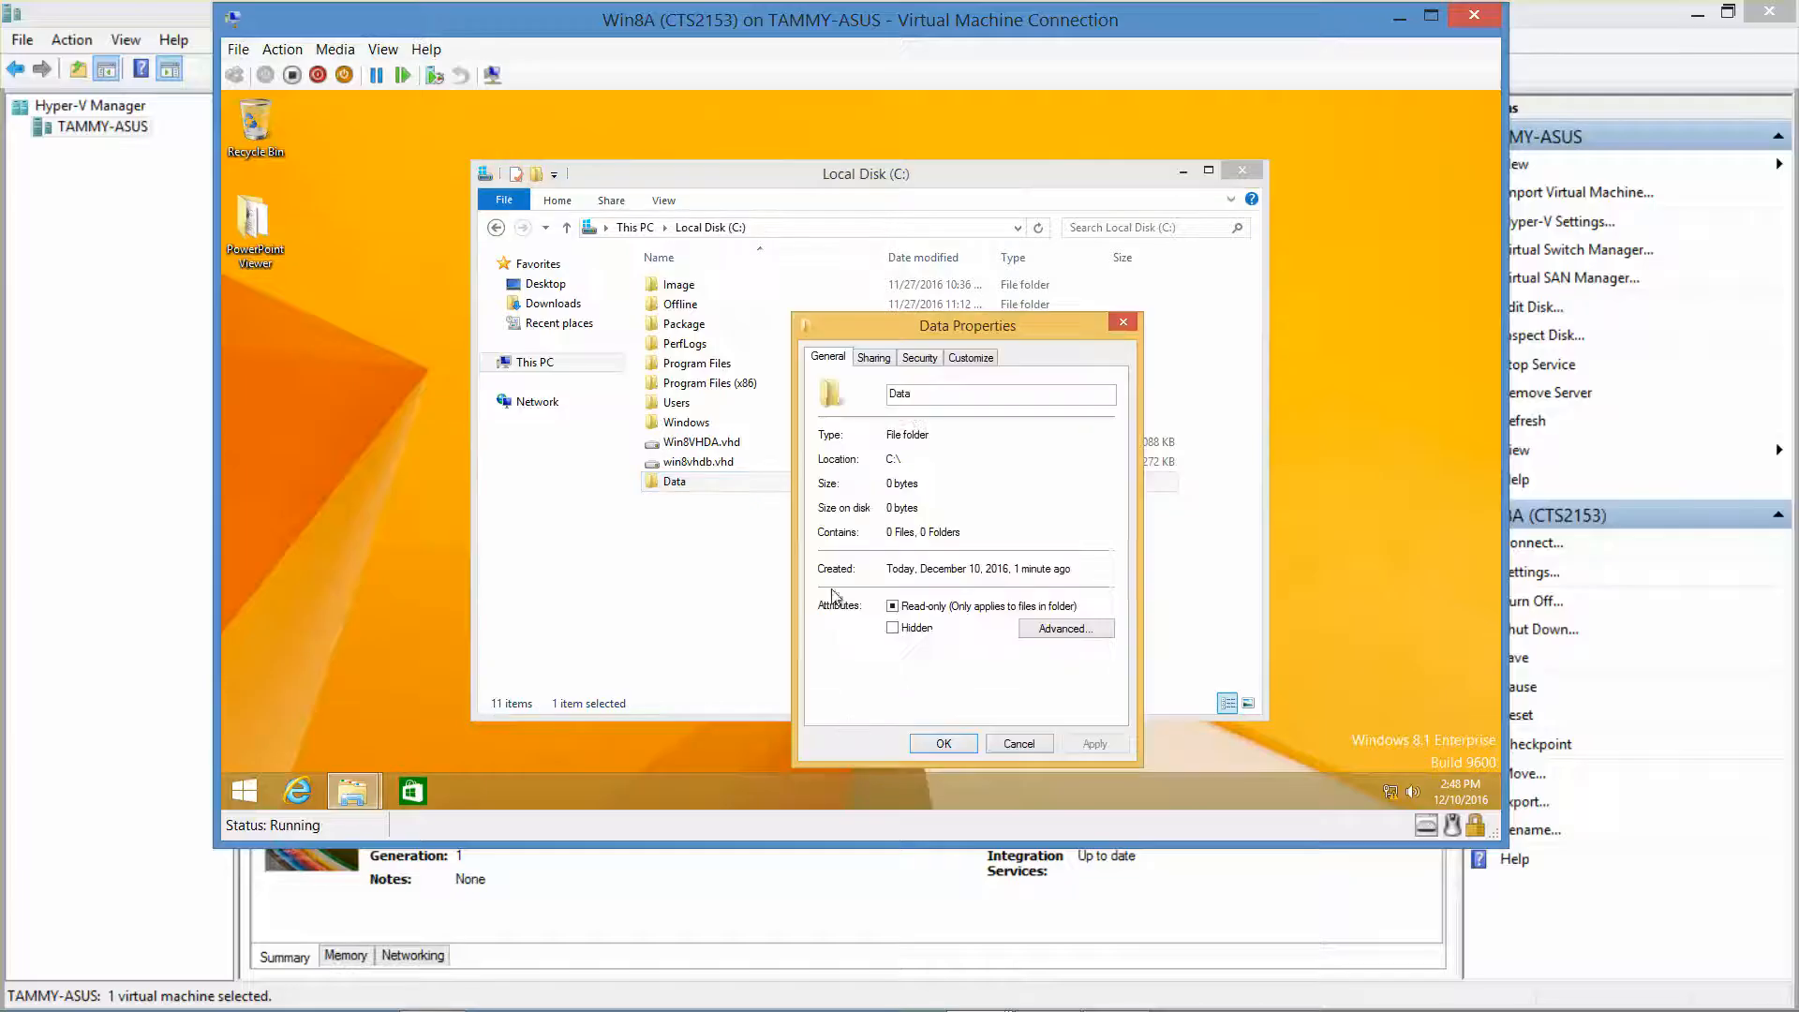
# Share the Data folder with Everyone through the sharing wizard.
pyautogui.click(879, 358)
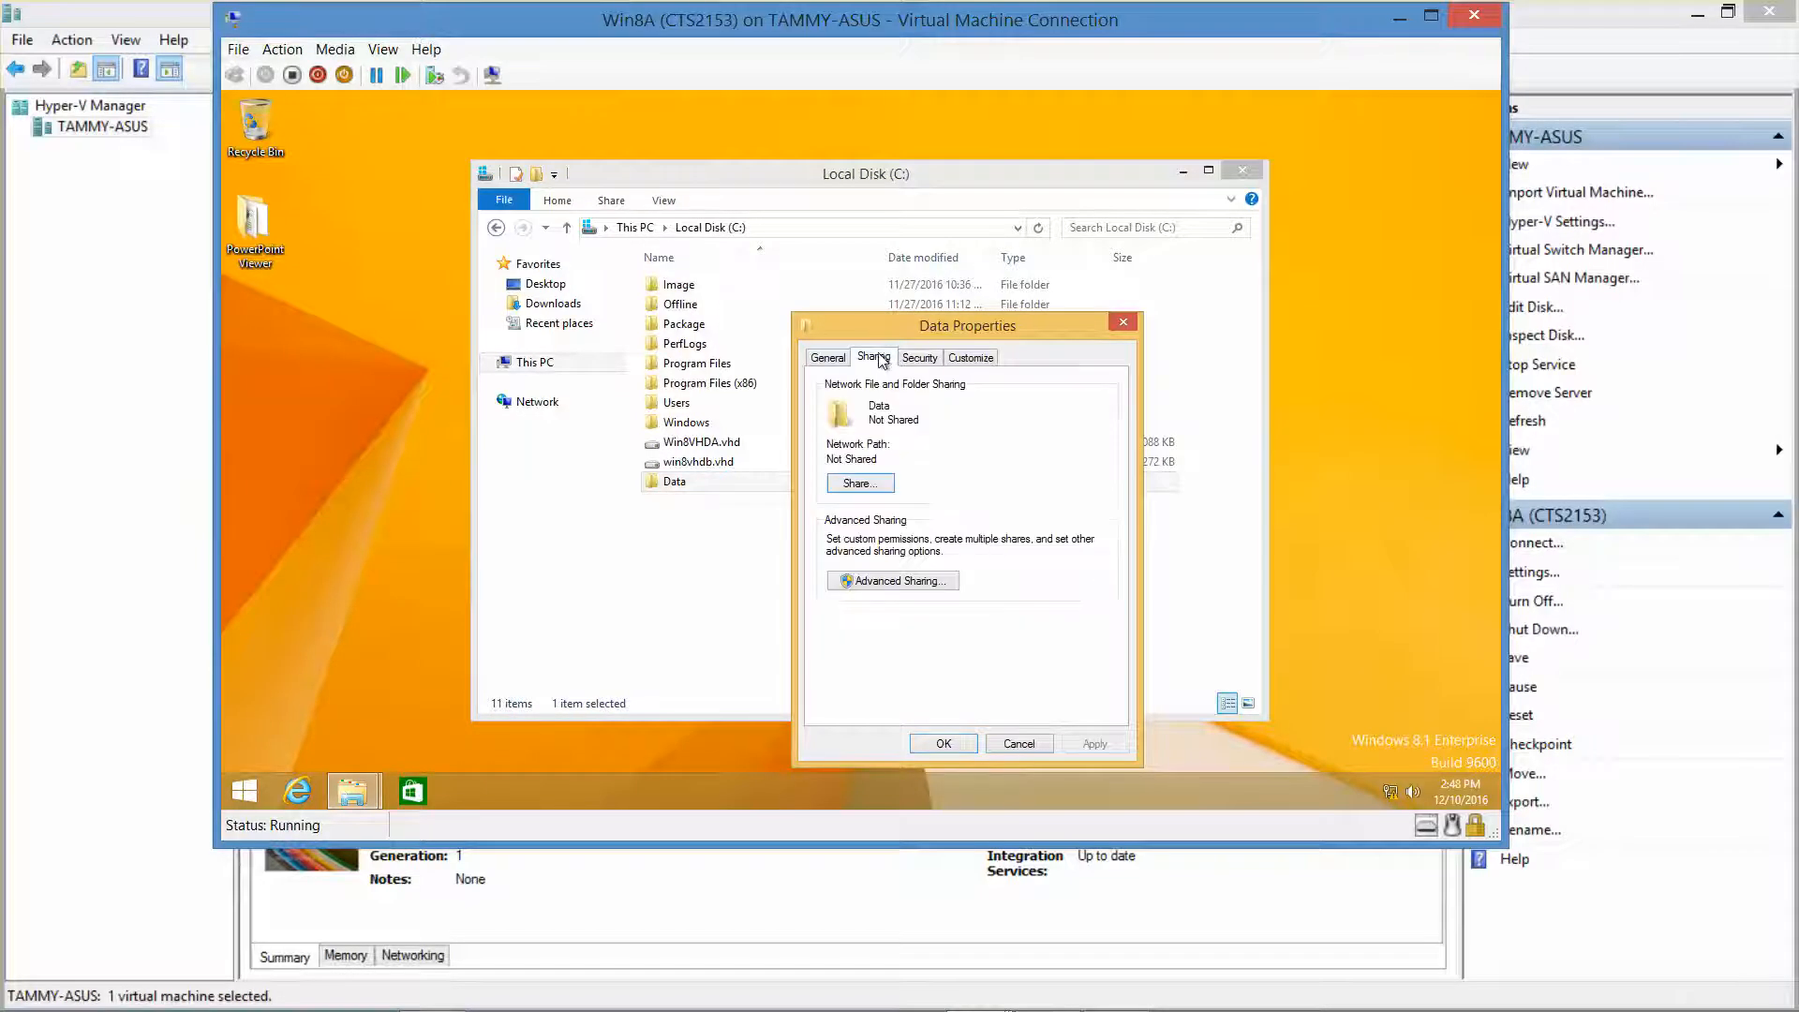
pyautogui.click(858, 485)
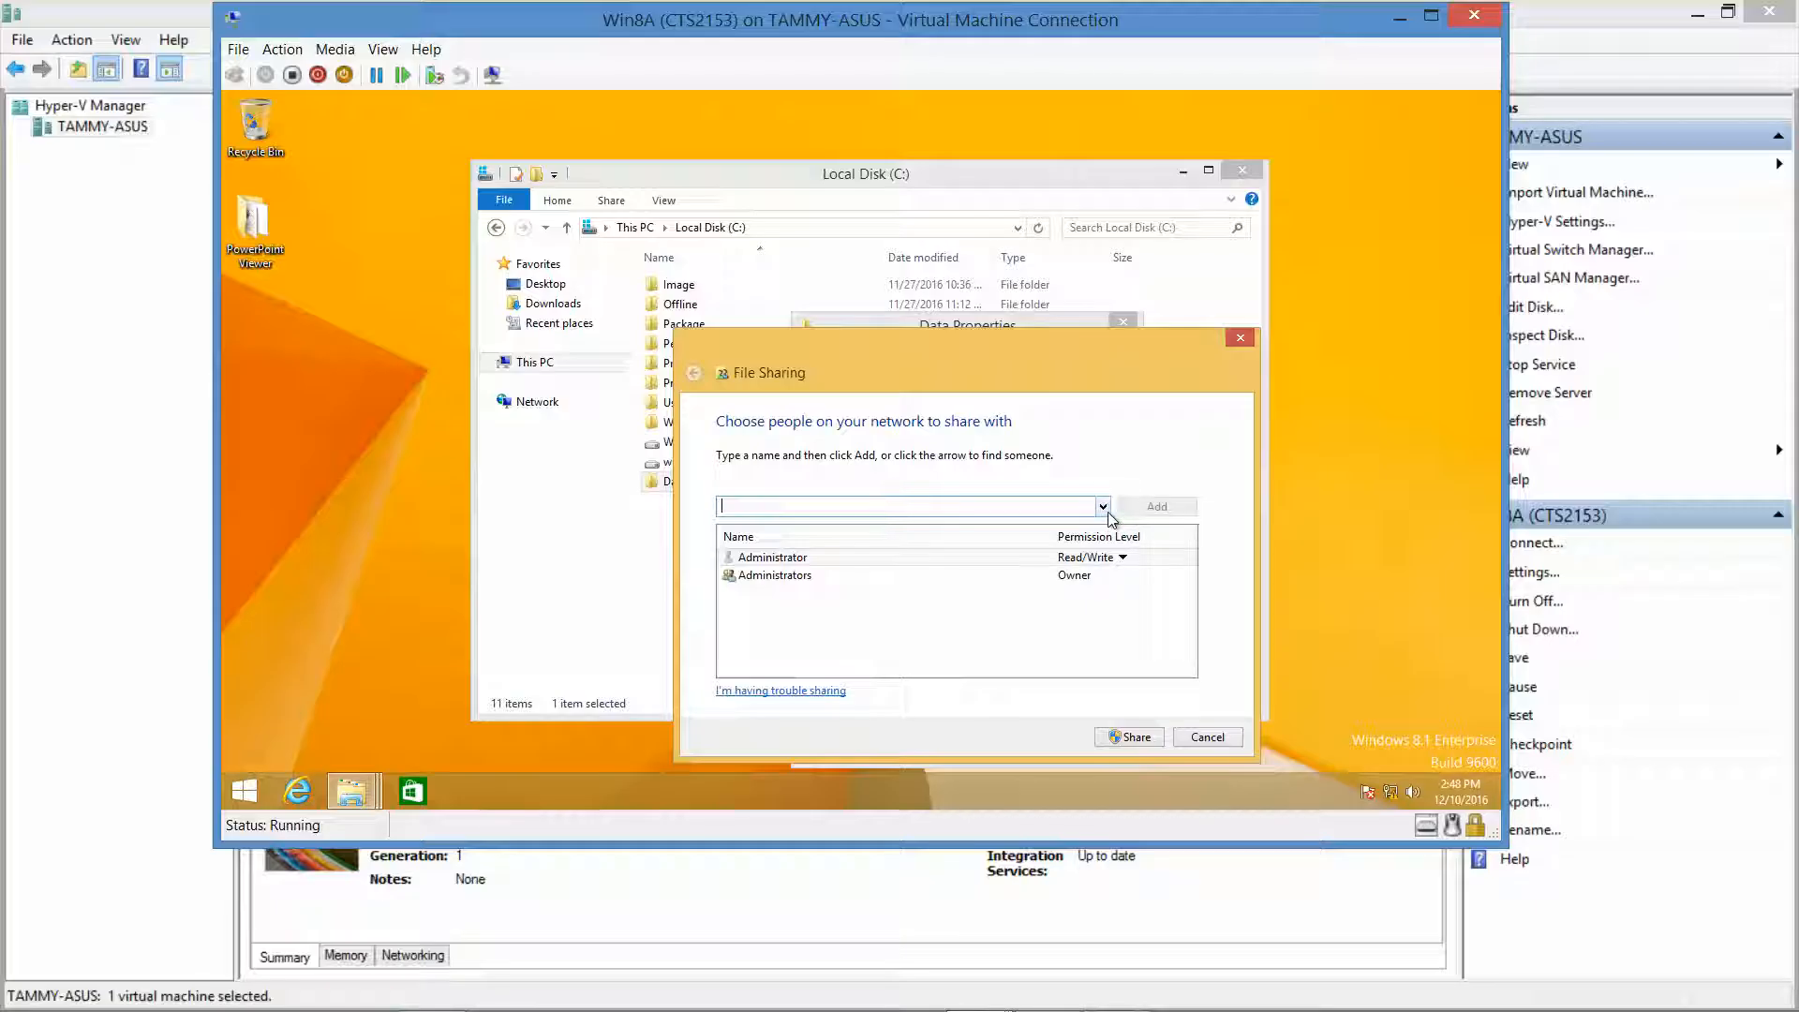
pyautogui.click(1104, 509)
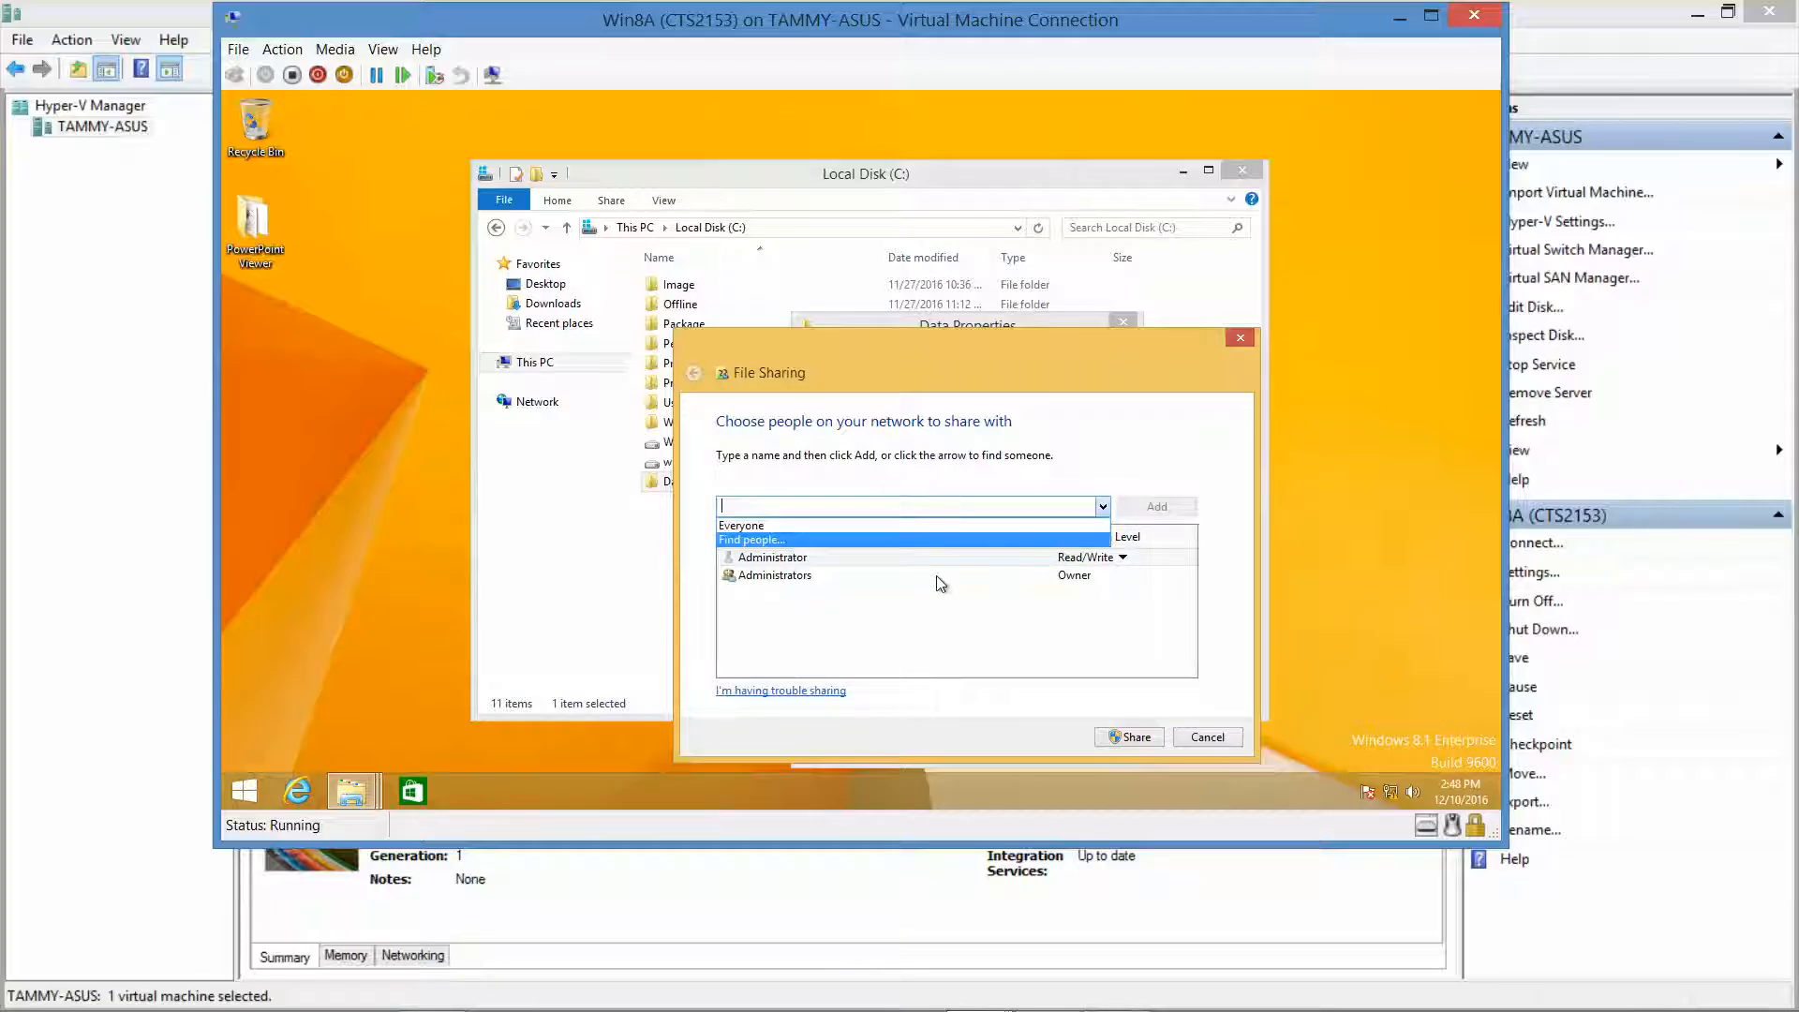
pyautogui.click(849, 526)
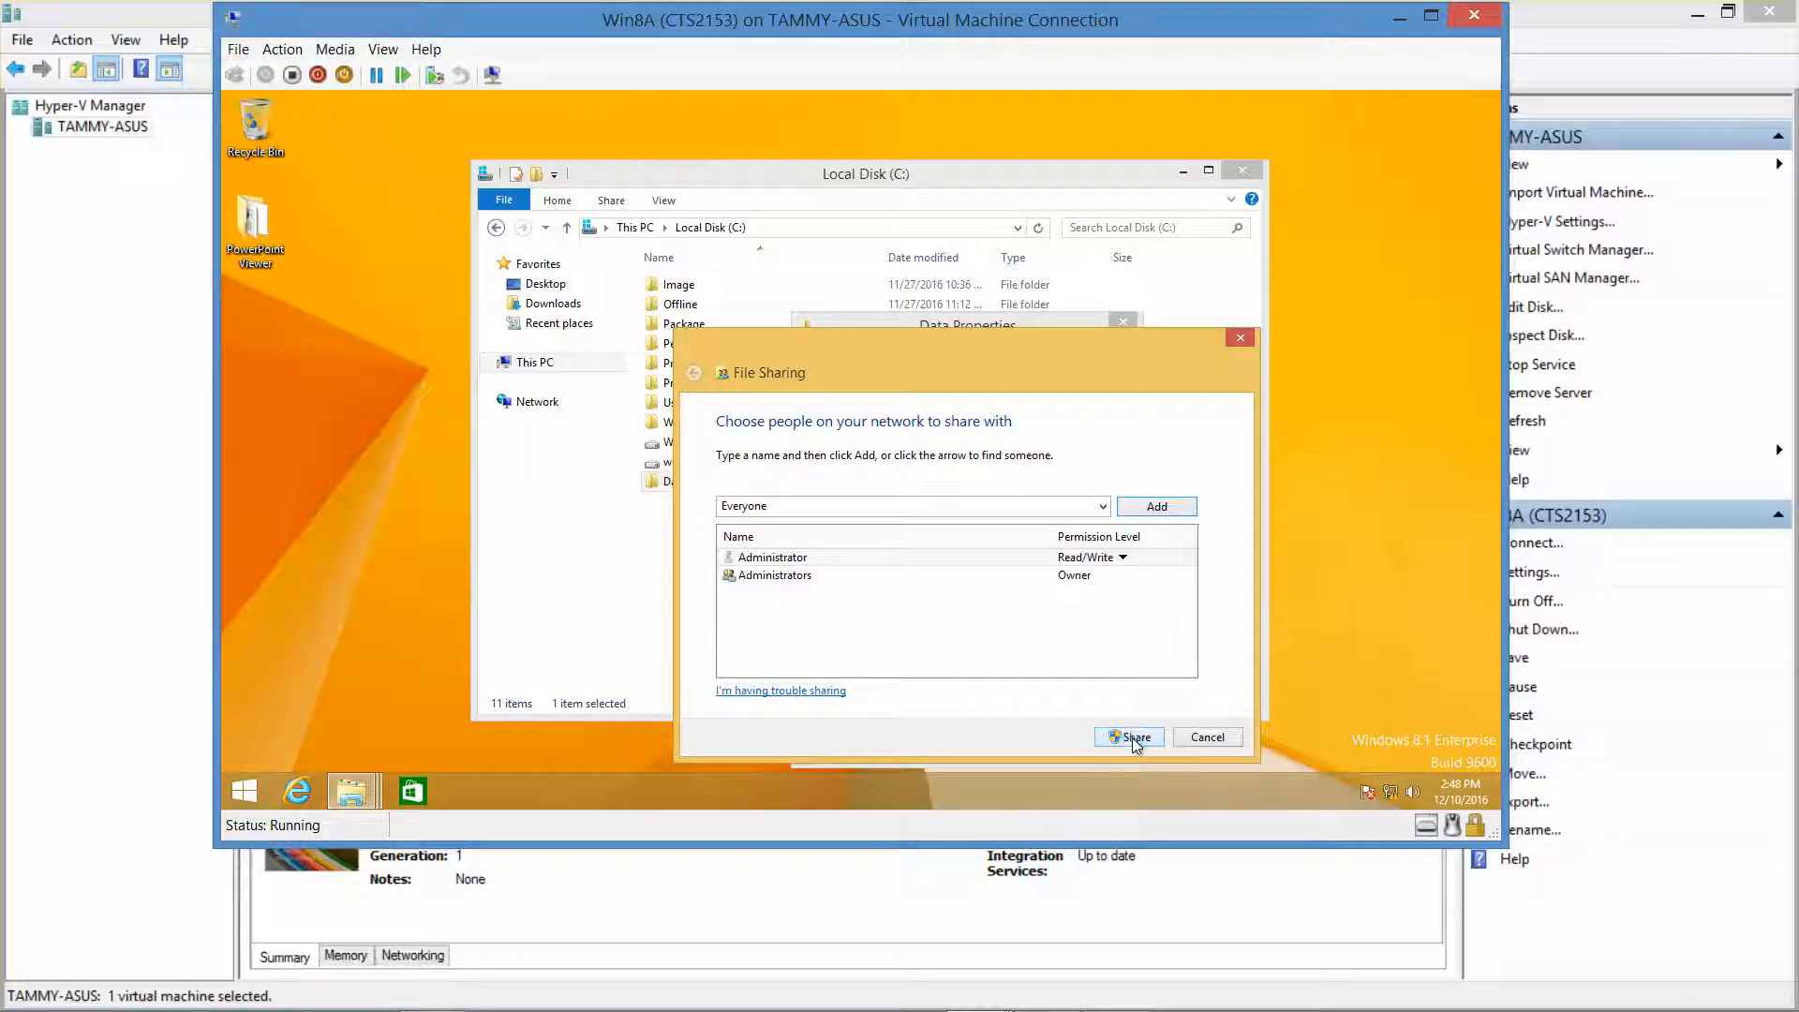
pyautogui.click(1132, 741)
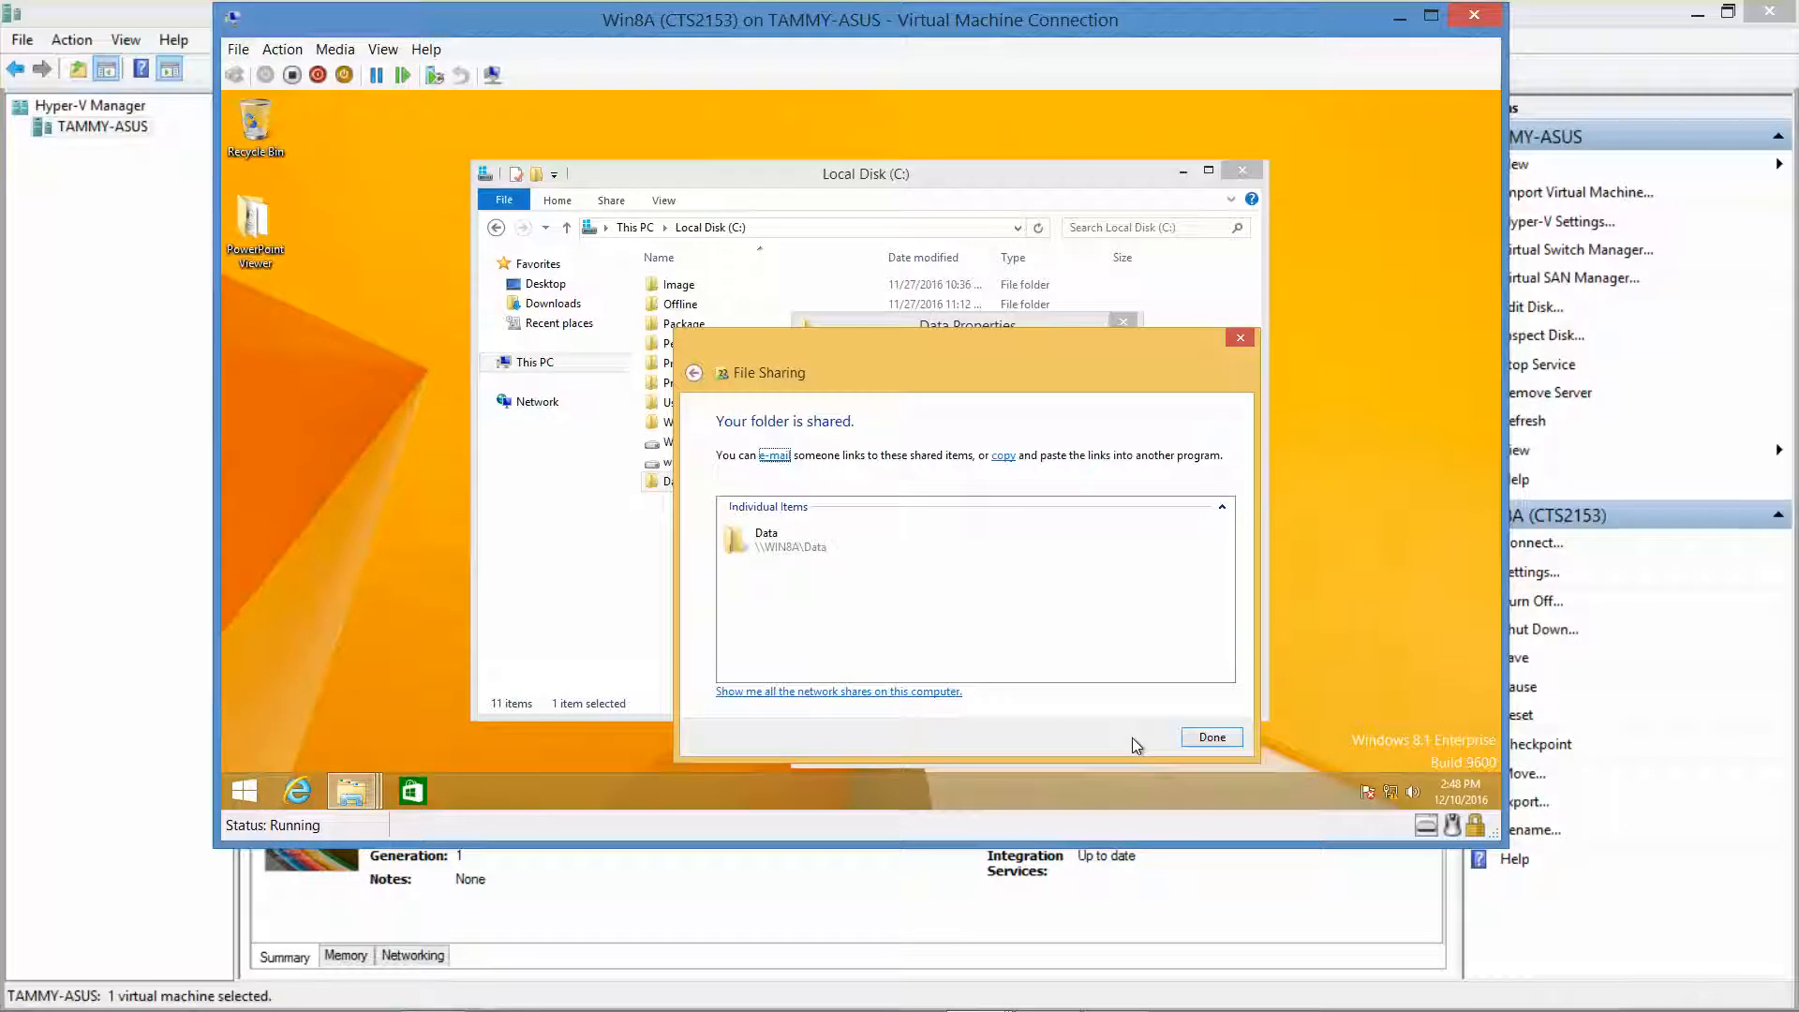
pyautogui.click(1212, 737)
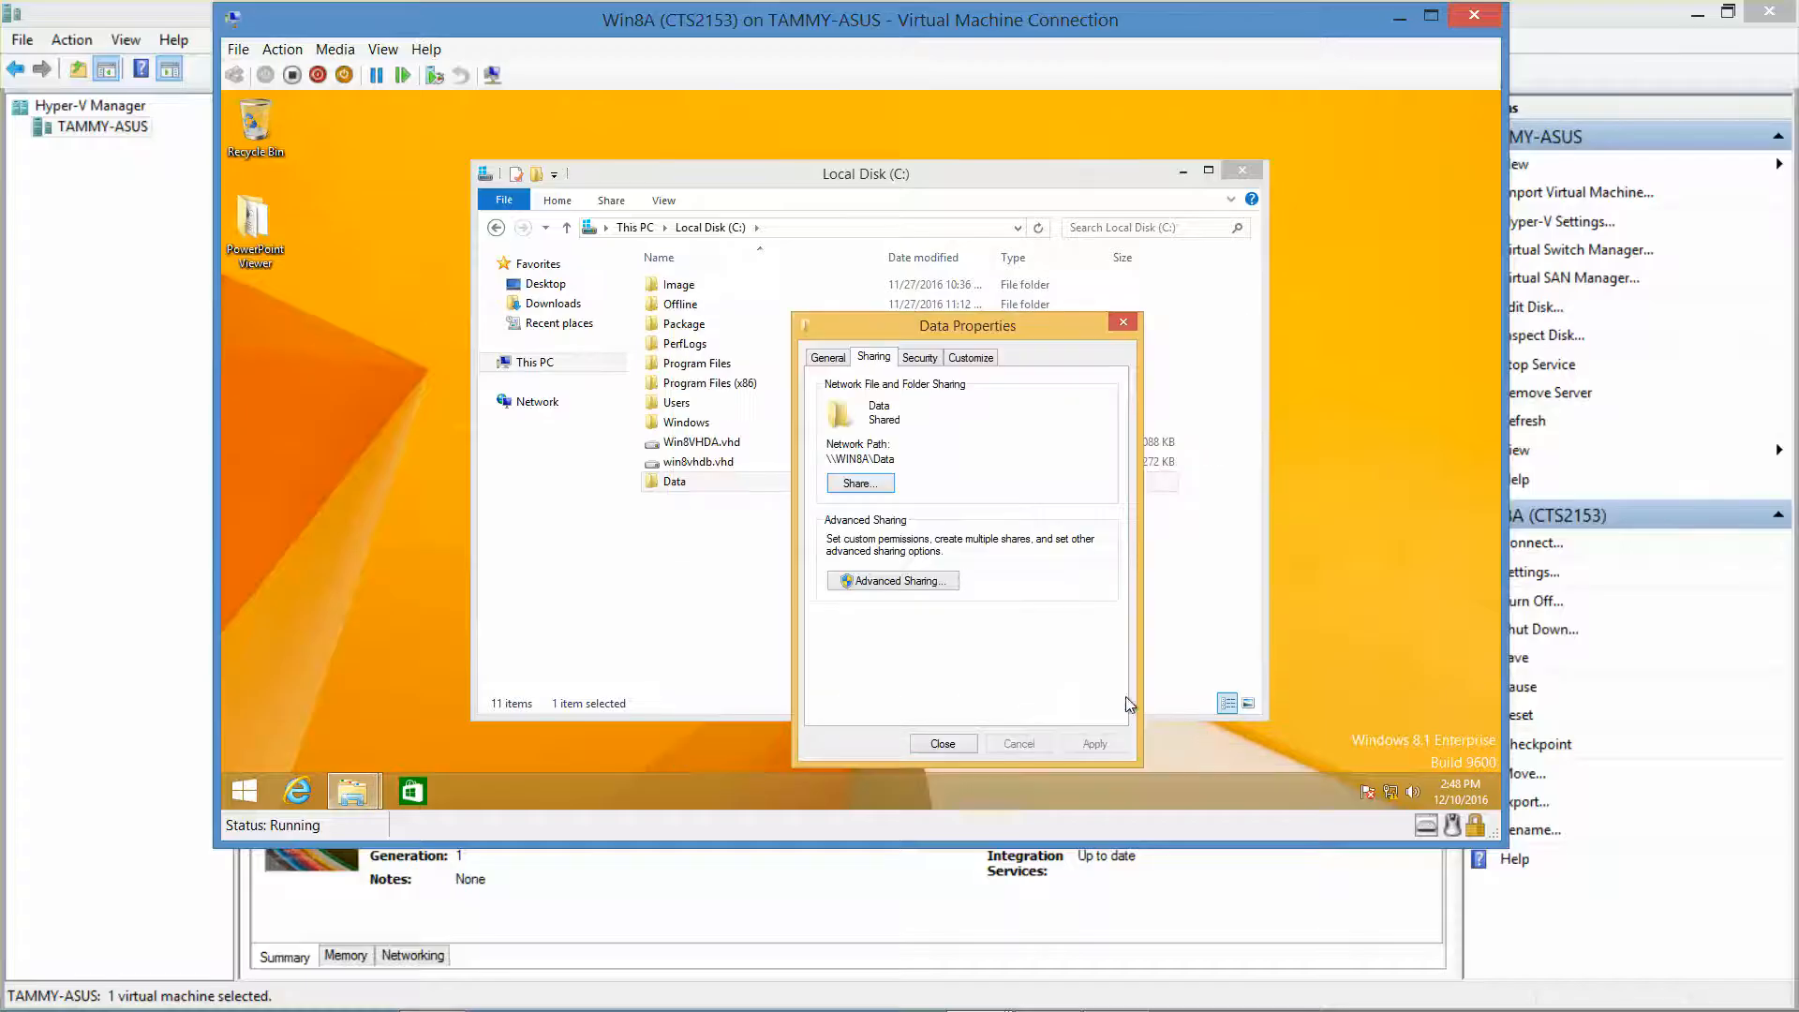
# Review and accept the Advanced Sharing permissions, then close Data's Properties.
pyautogui.click(897, 581)
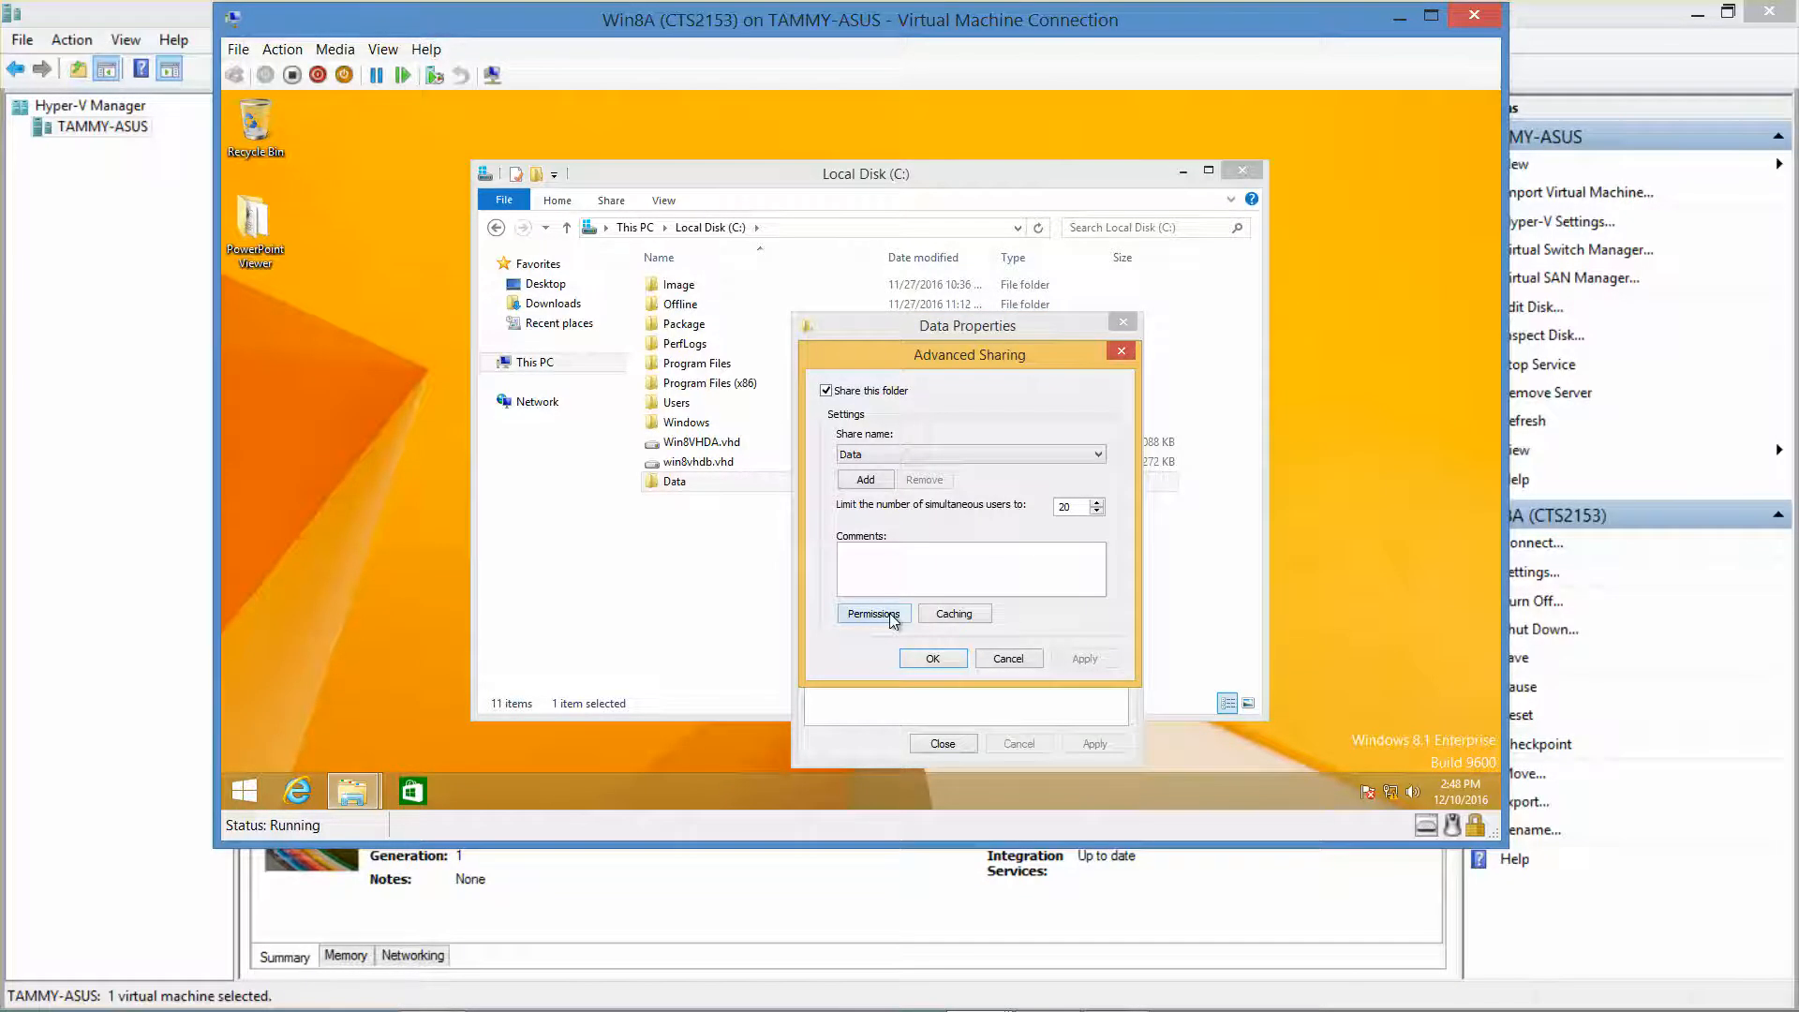
pyautogui.click(873, 614)
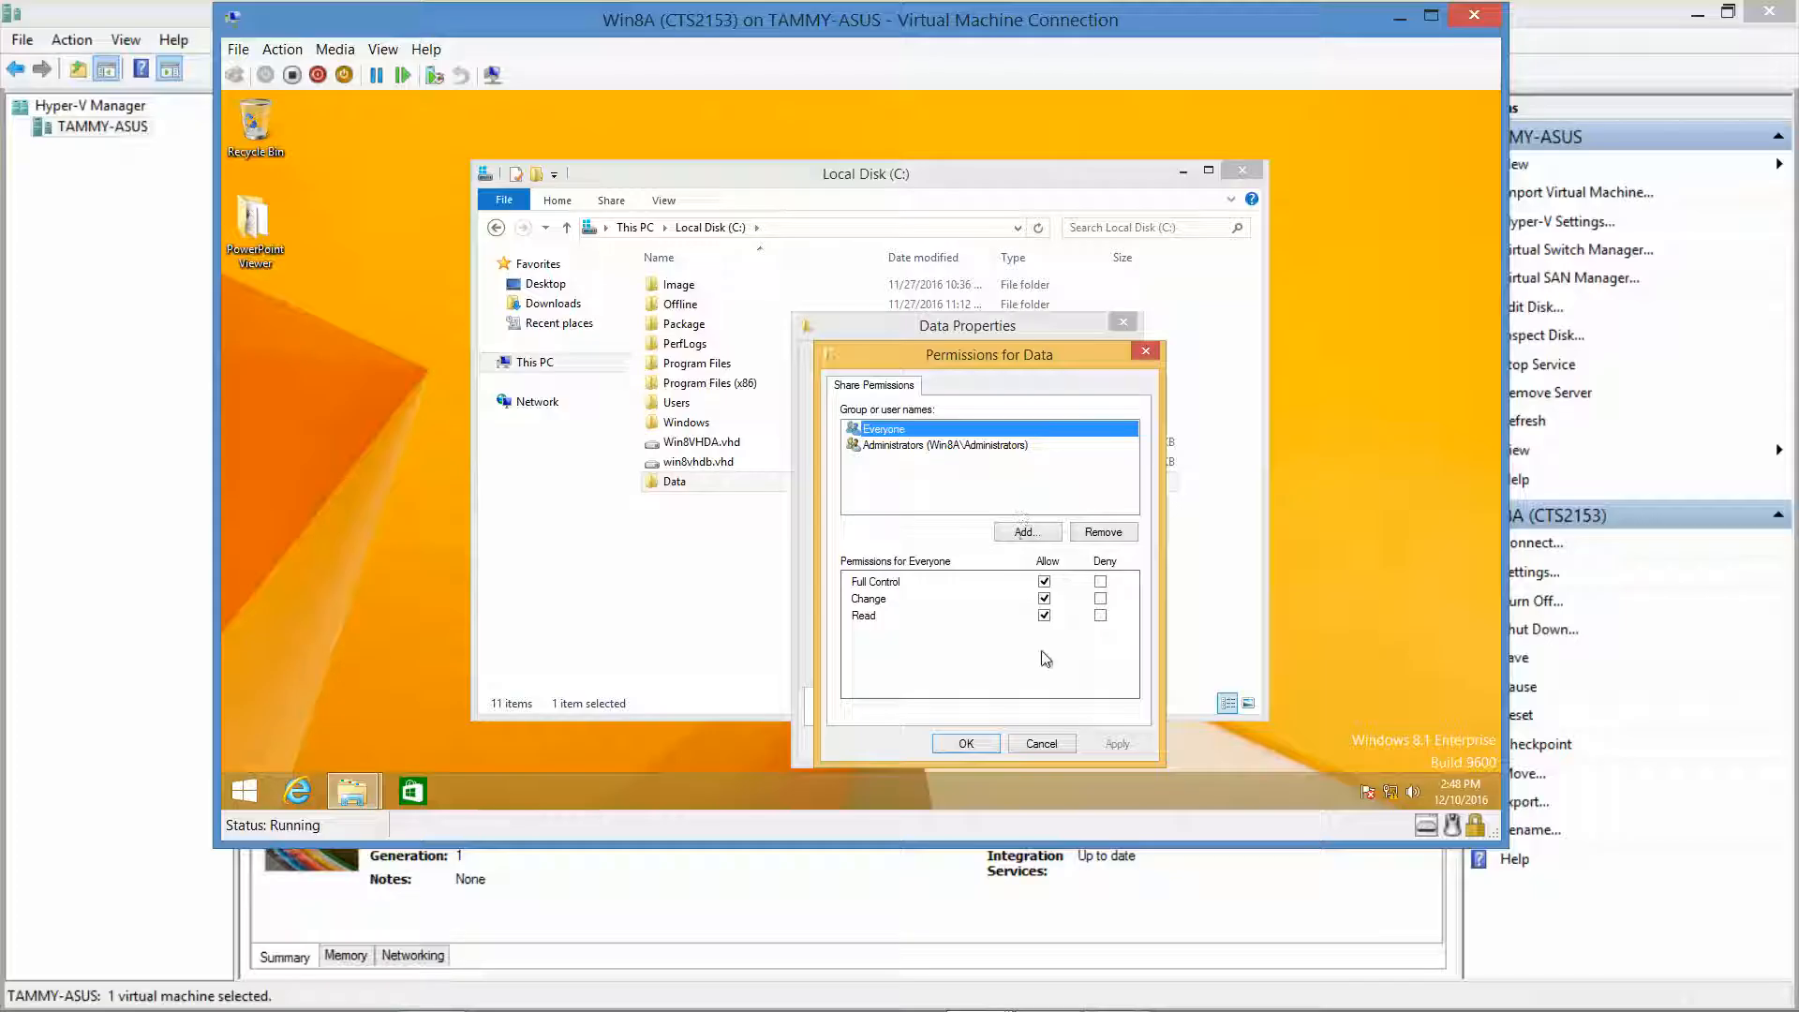
pyautogui.click(986, 743)
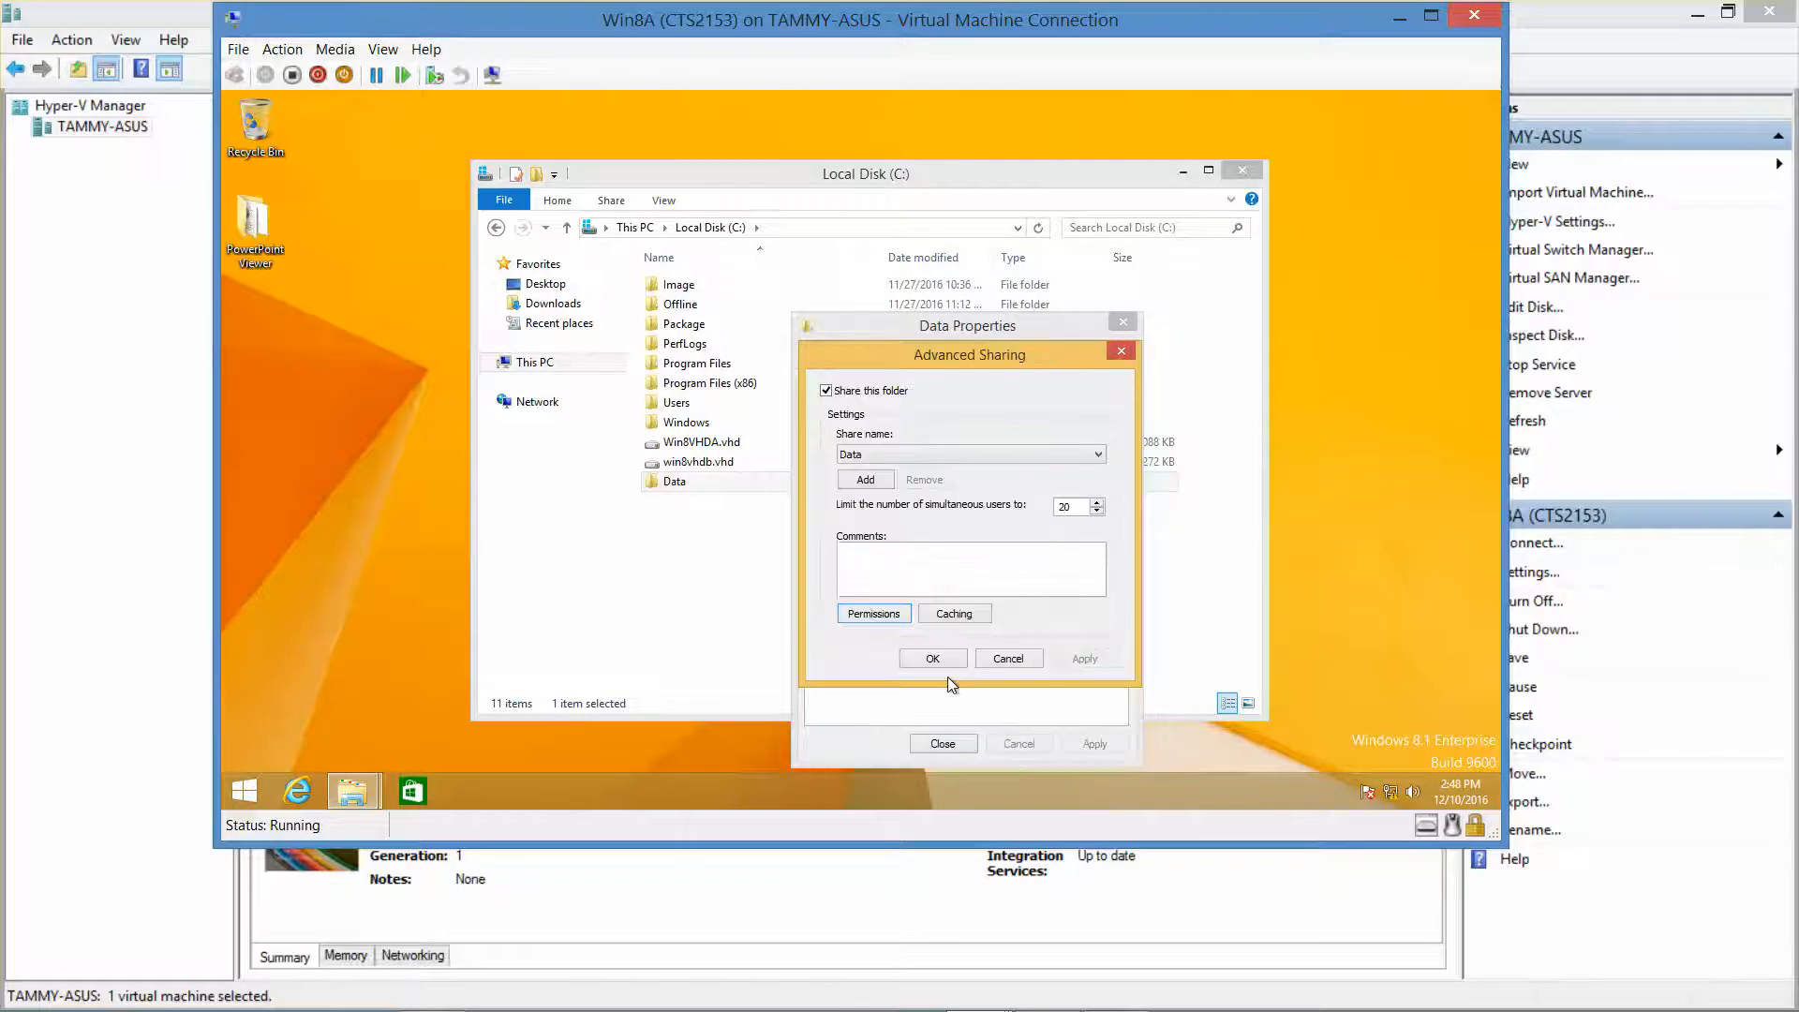
pyautogui.click(935, 656)
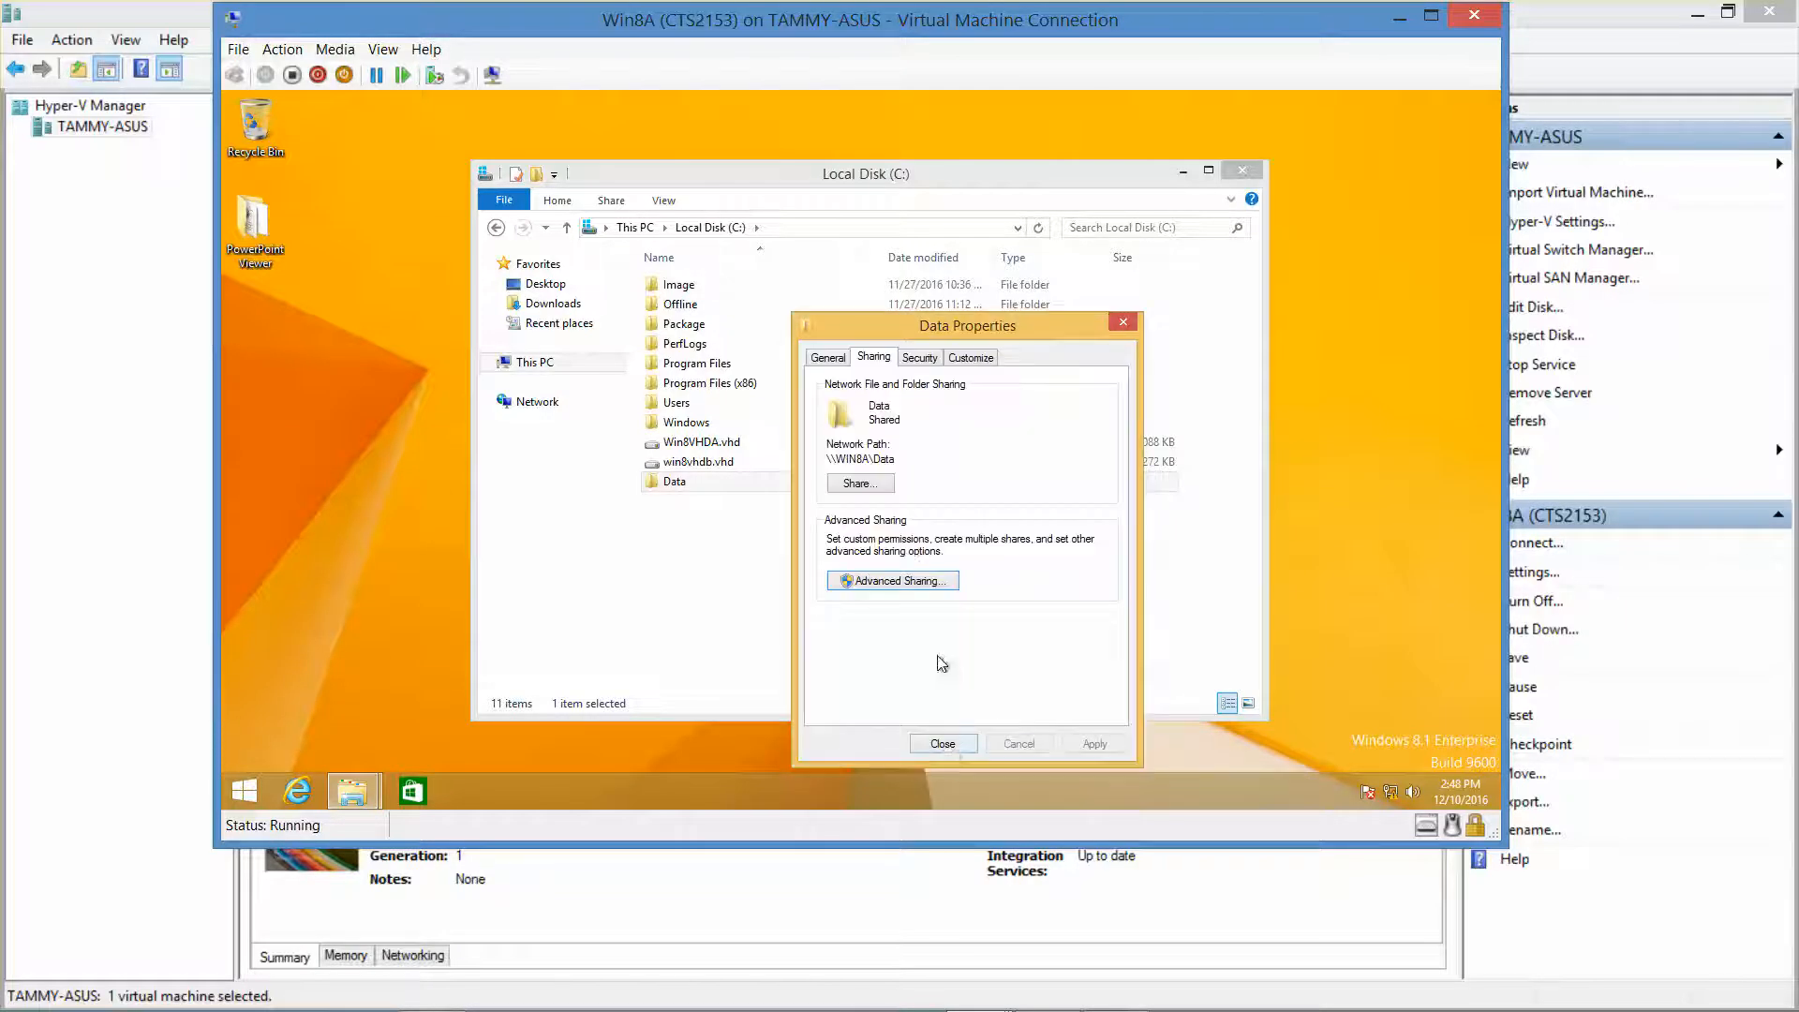
pyautogui.click(942, 743)
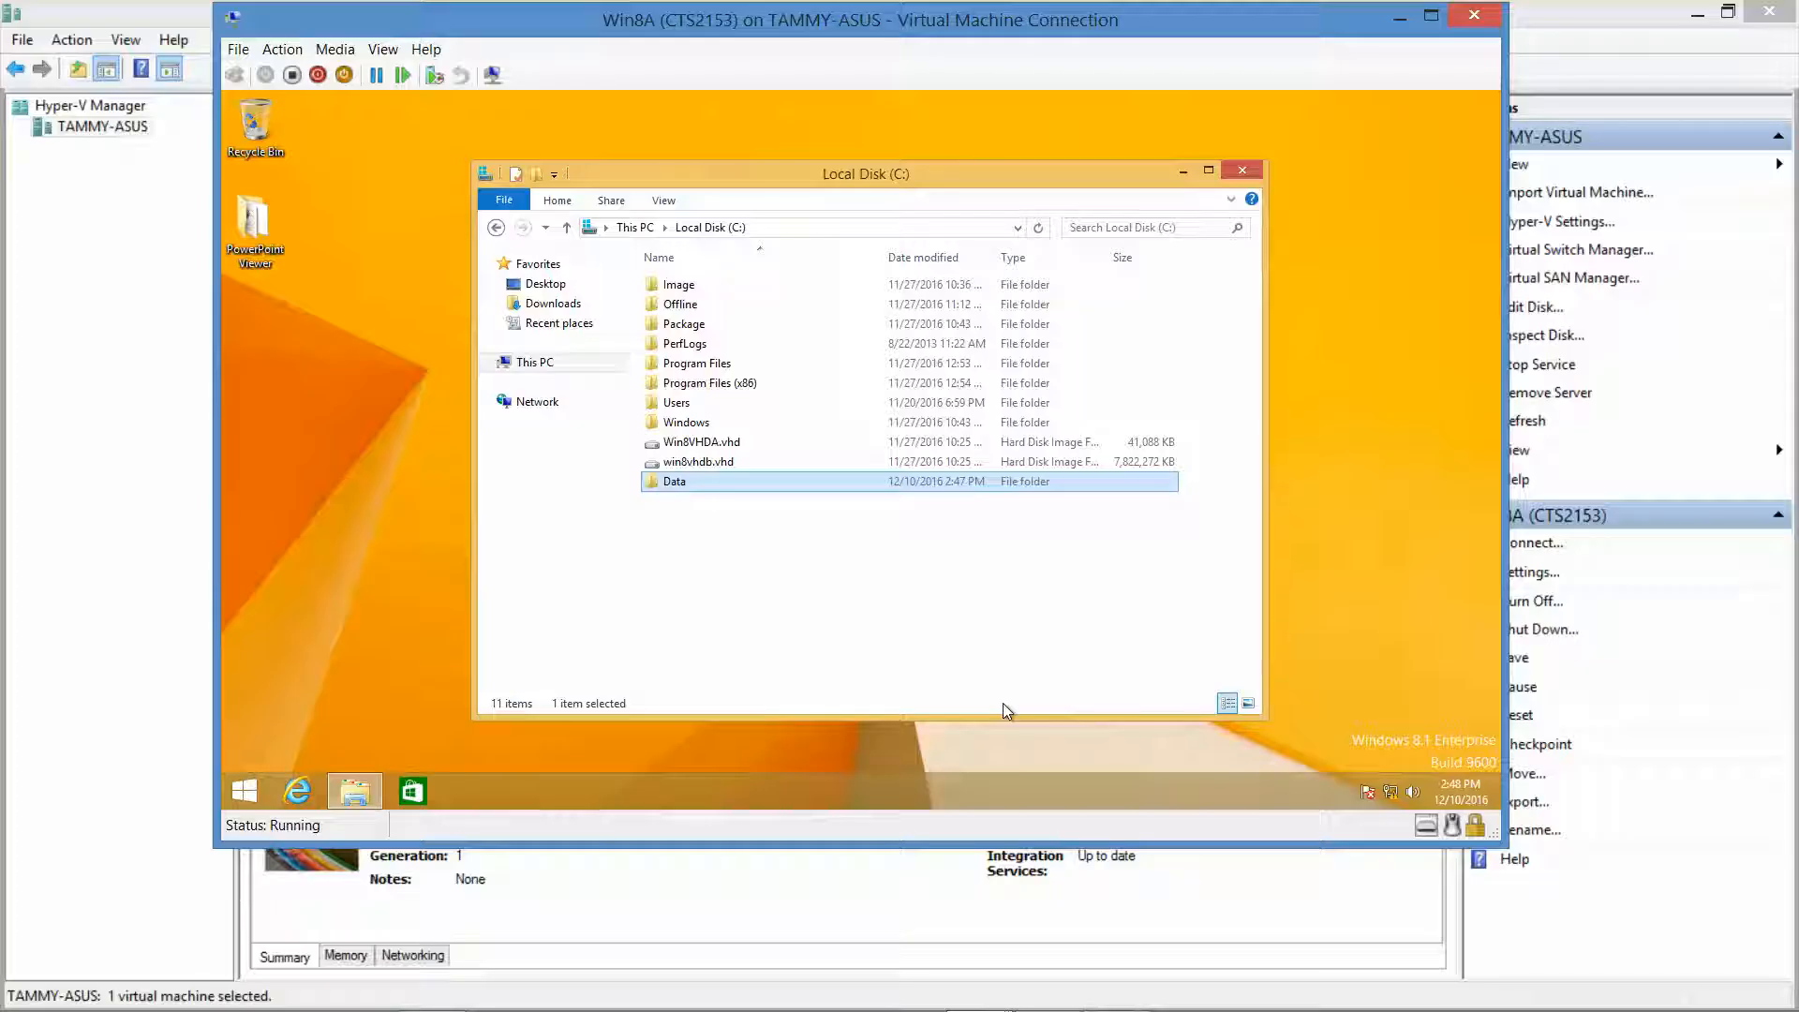
# Open Data's Security tab and its Advanced Security Settings.
pyautogui.rightClick(845, 485)
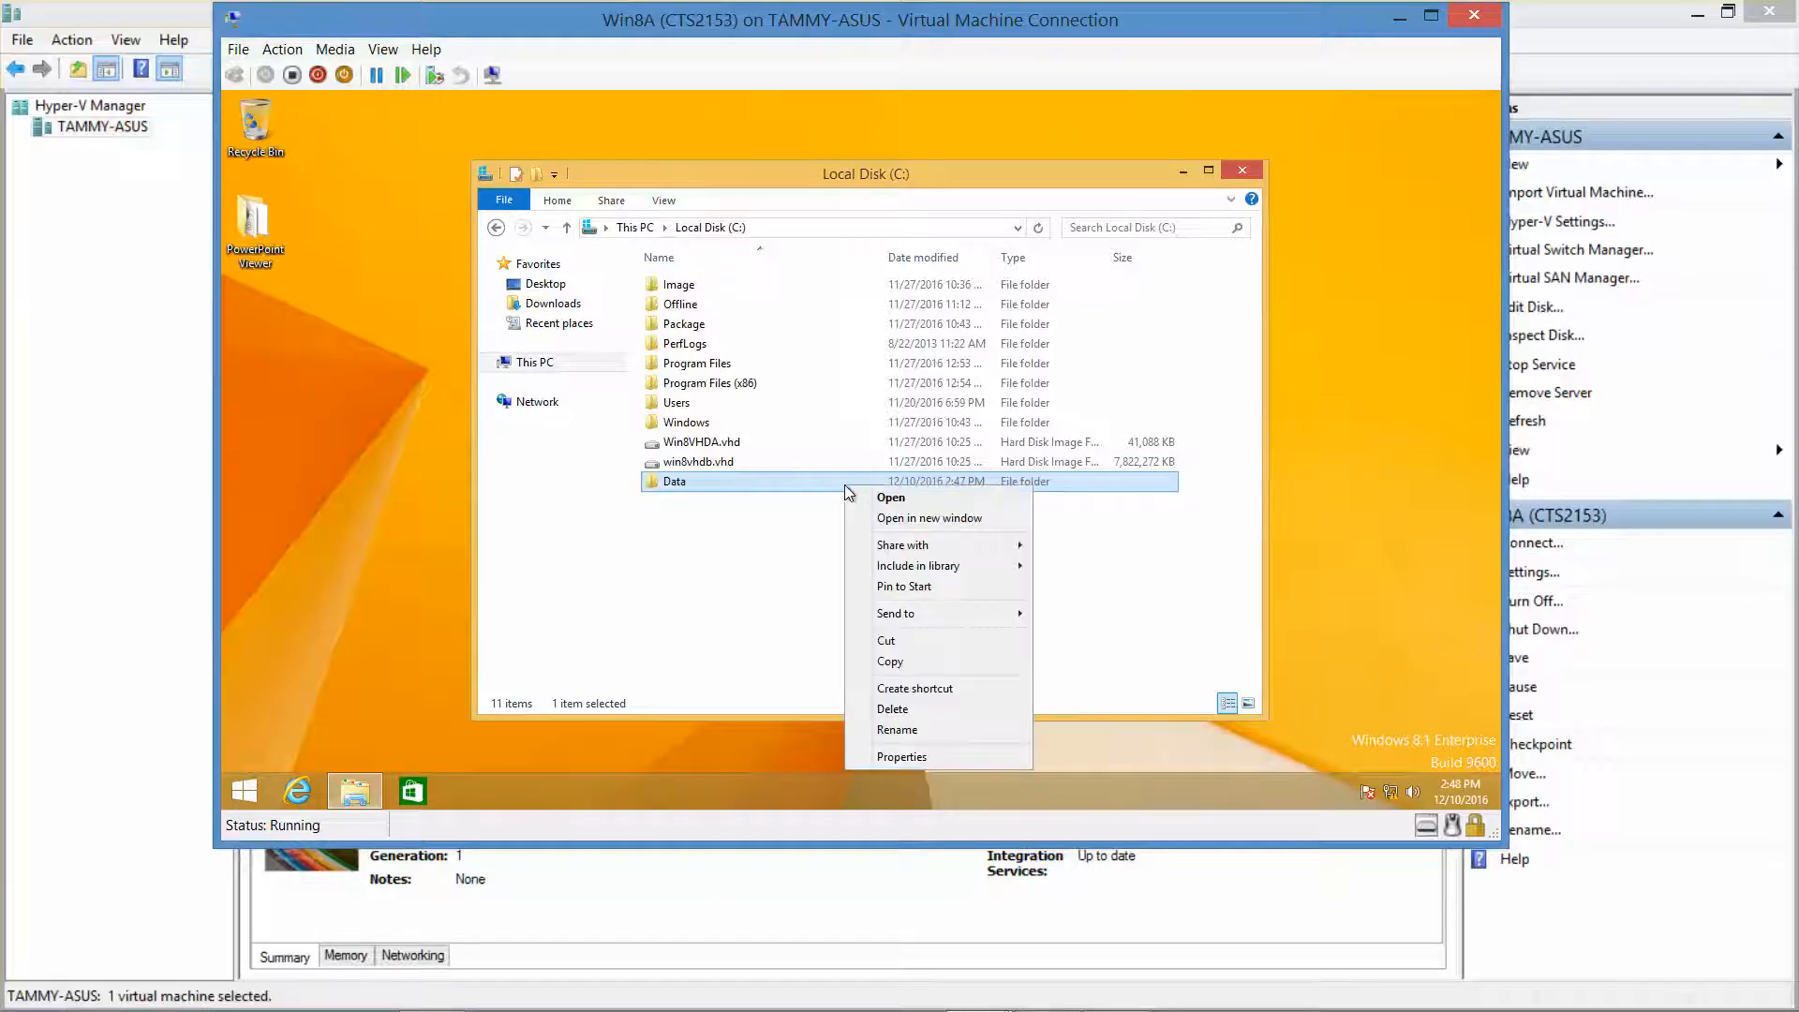
pyautogui.click(924, 755)
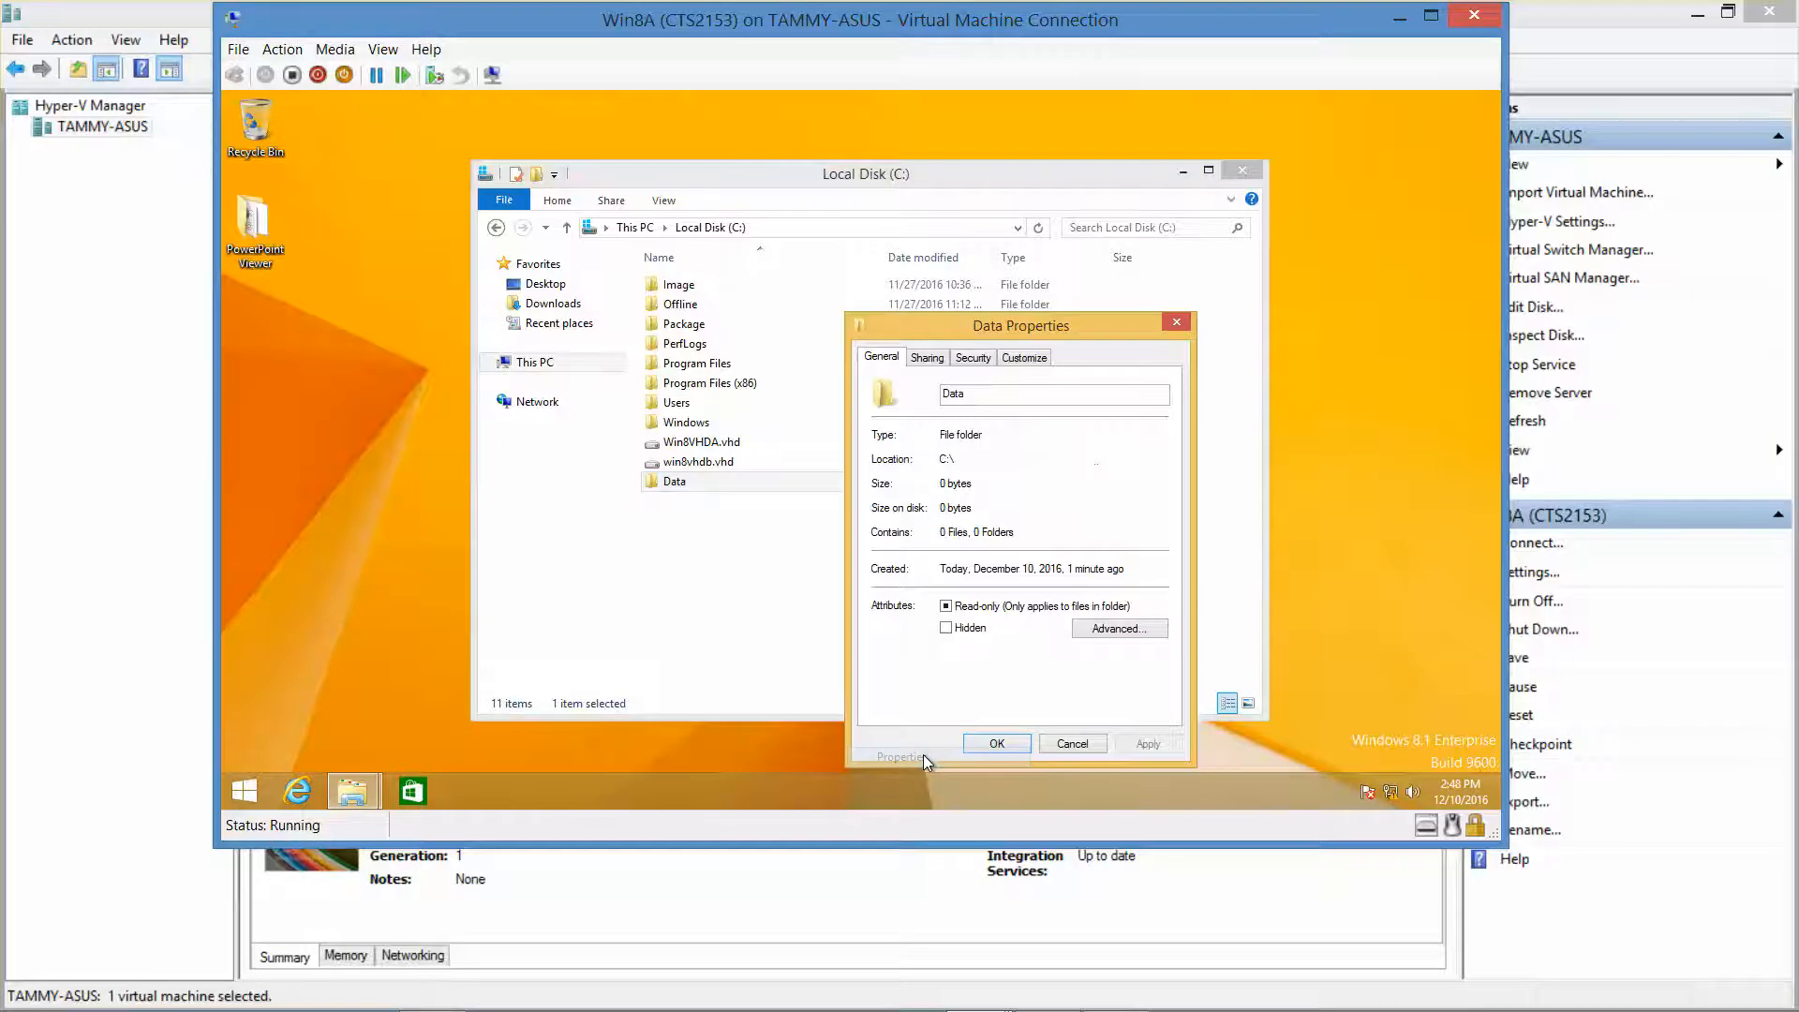
pyautogui.click(980, 359)
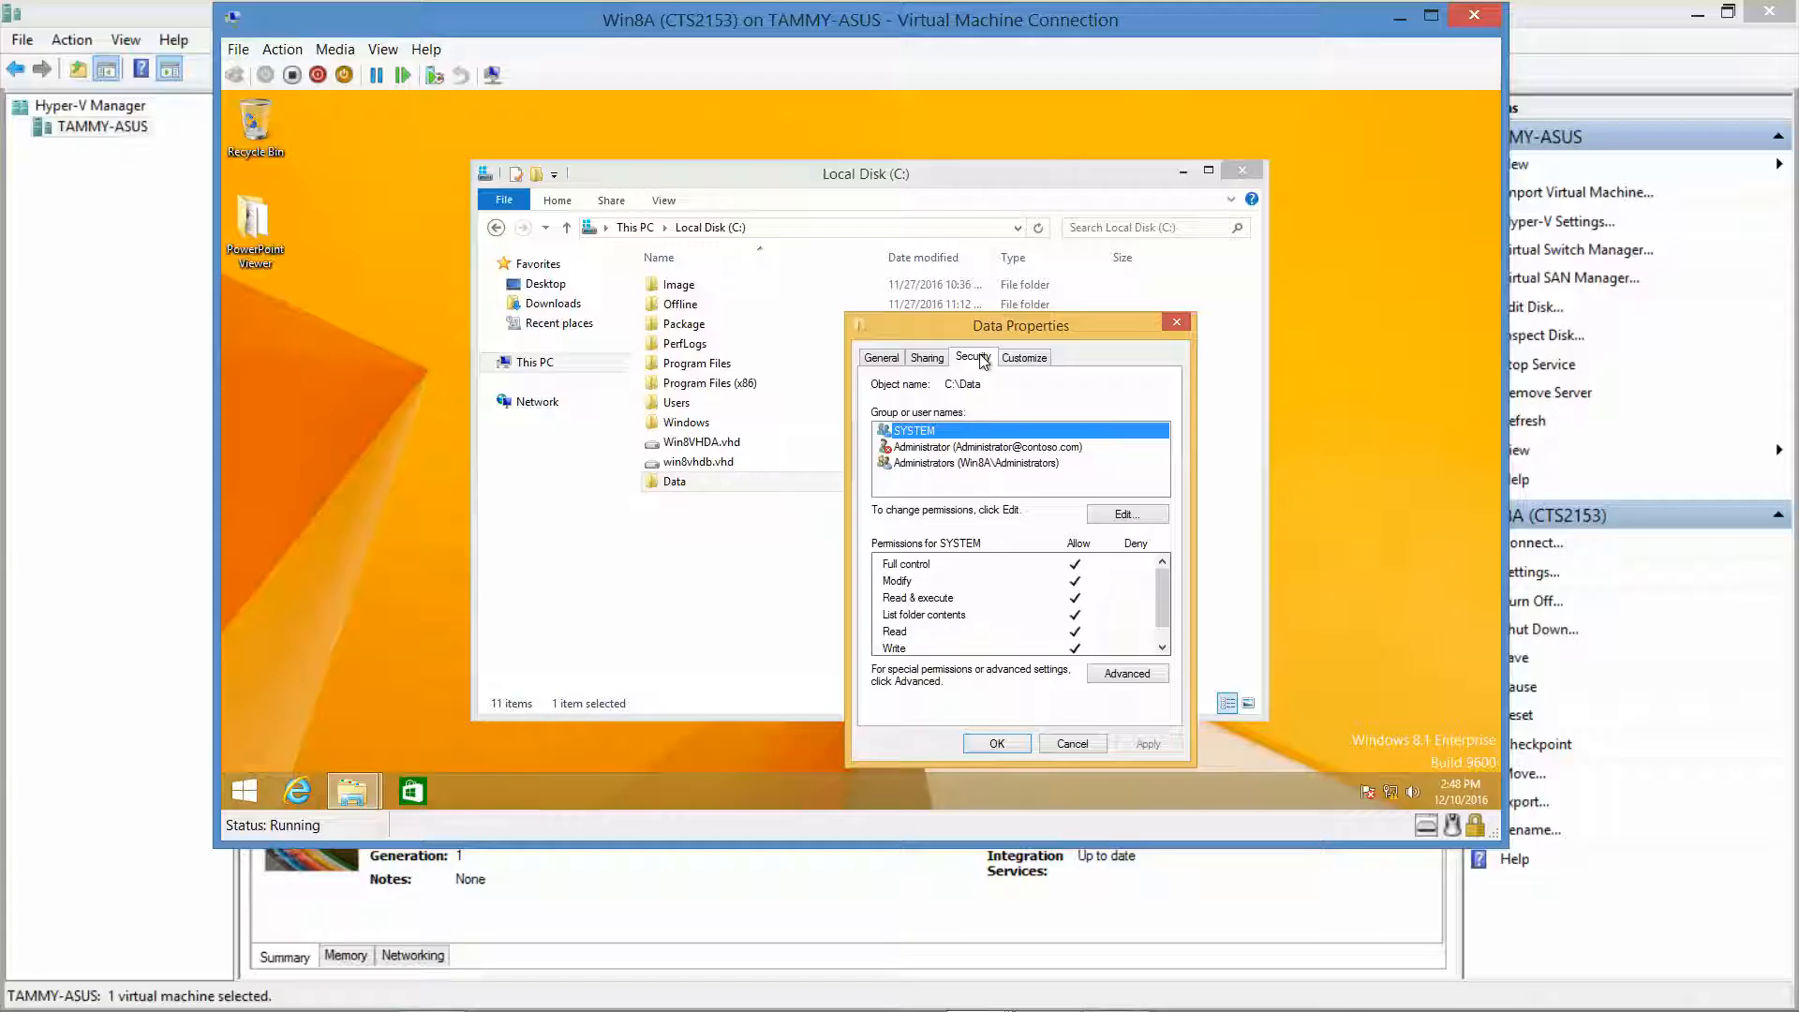
pyautogui.click(1121, 675)
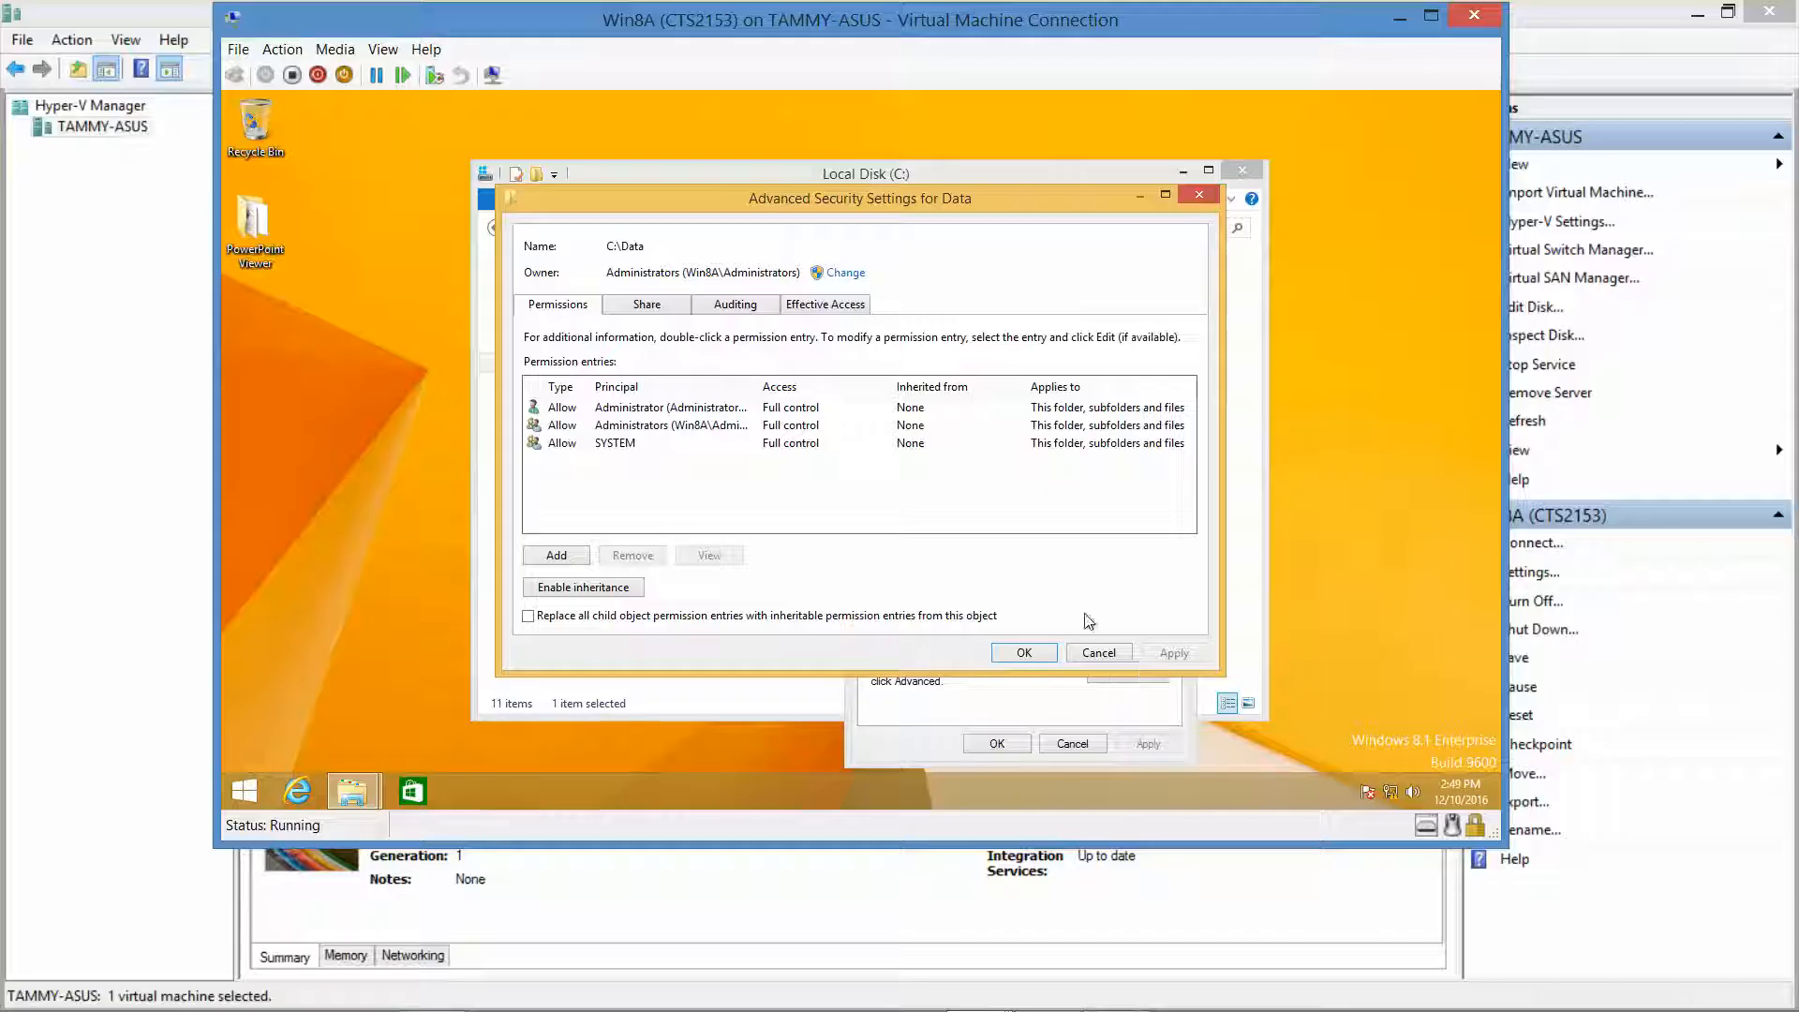
# Check User2's effective access to the Data folder.
pyautogui.click(840, 302)
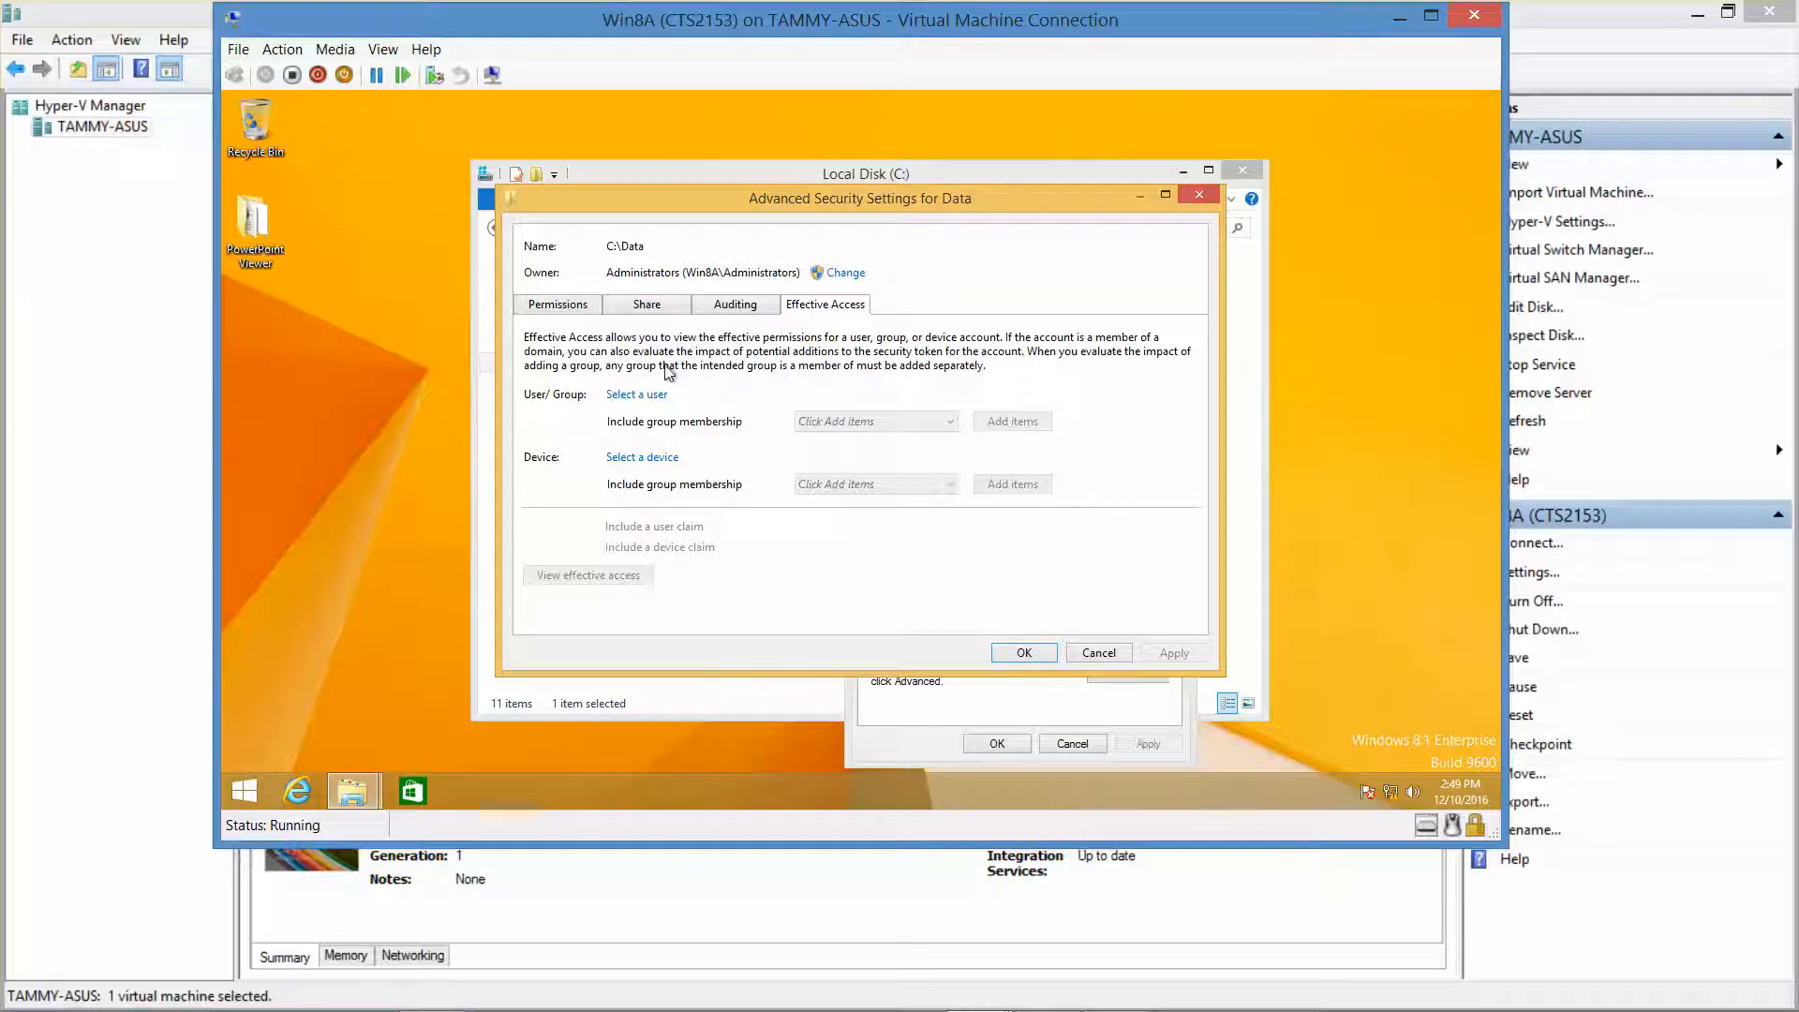
pyautogui.click(655, 394)
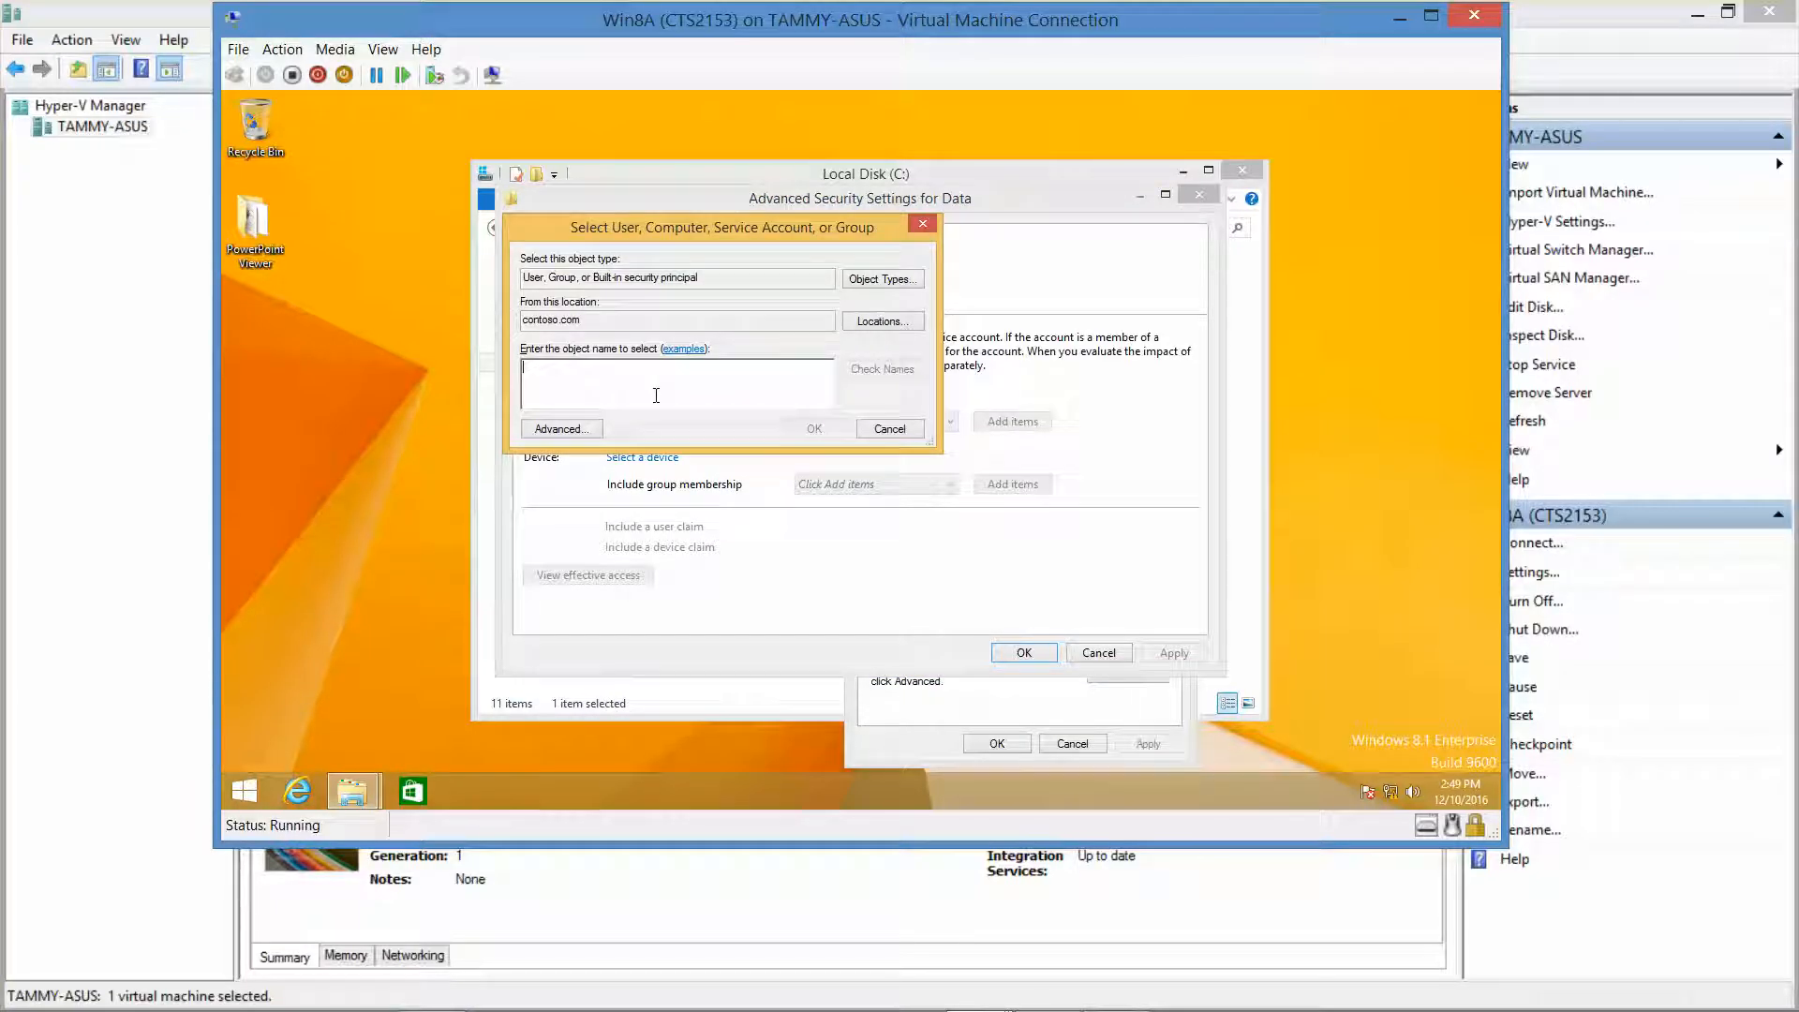
pyautogui.write('user2')
pyautogui.click(811, 429)
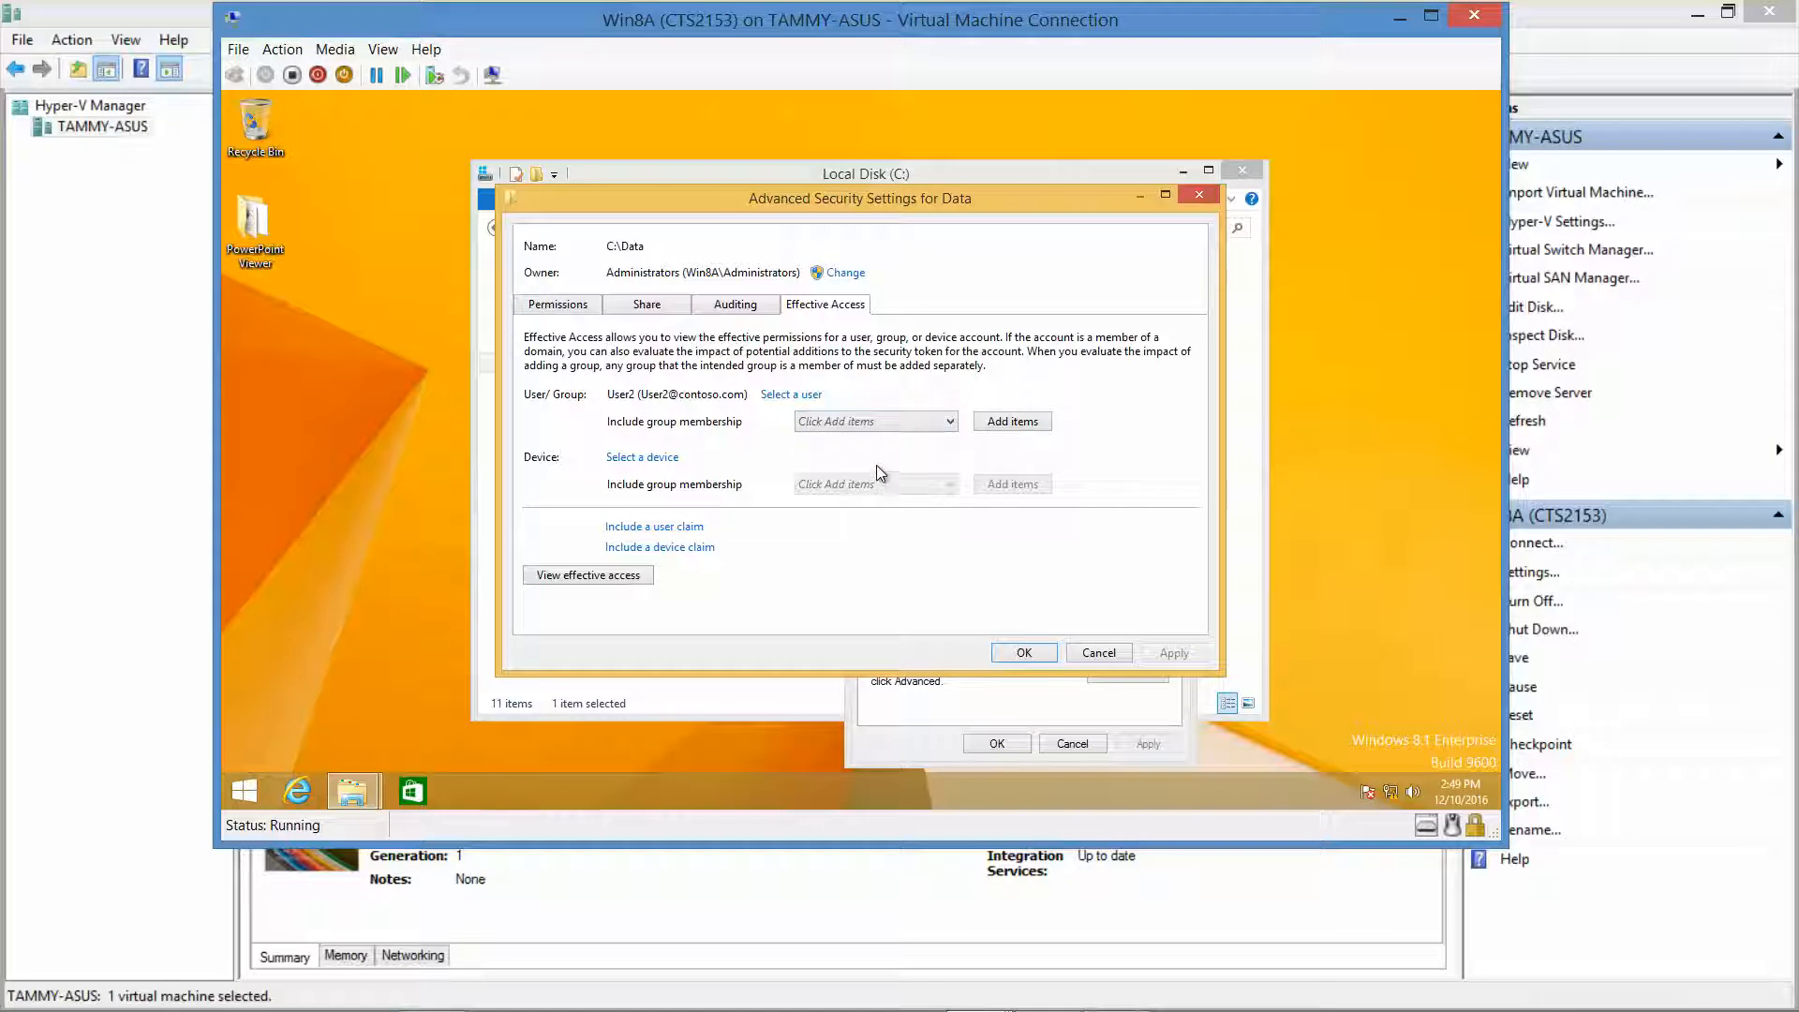
pyautogui.click(613, 576)
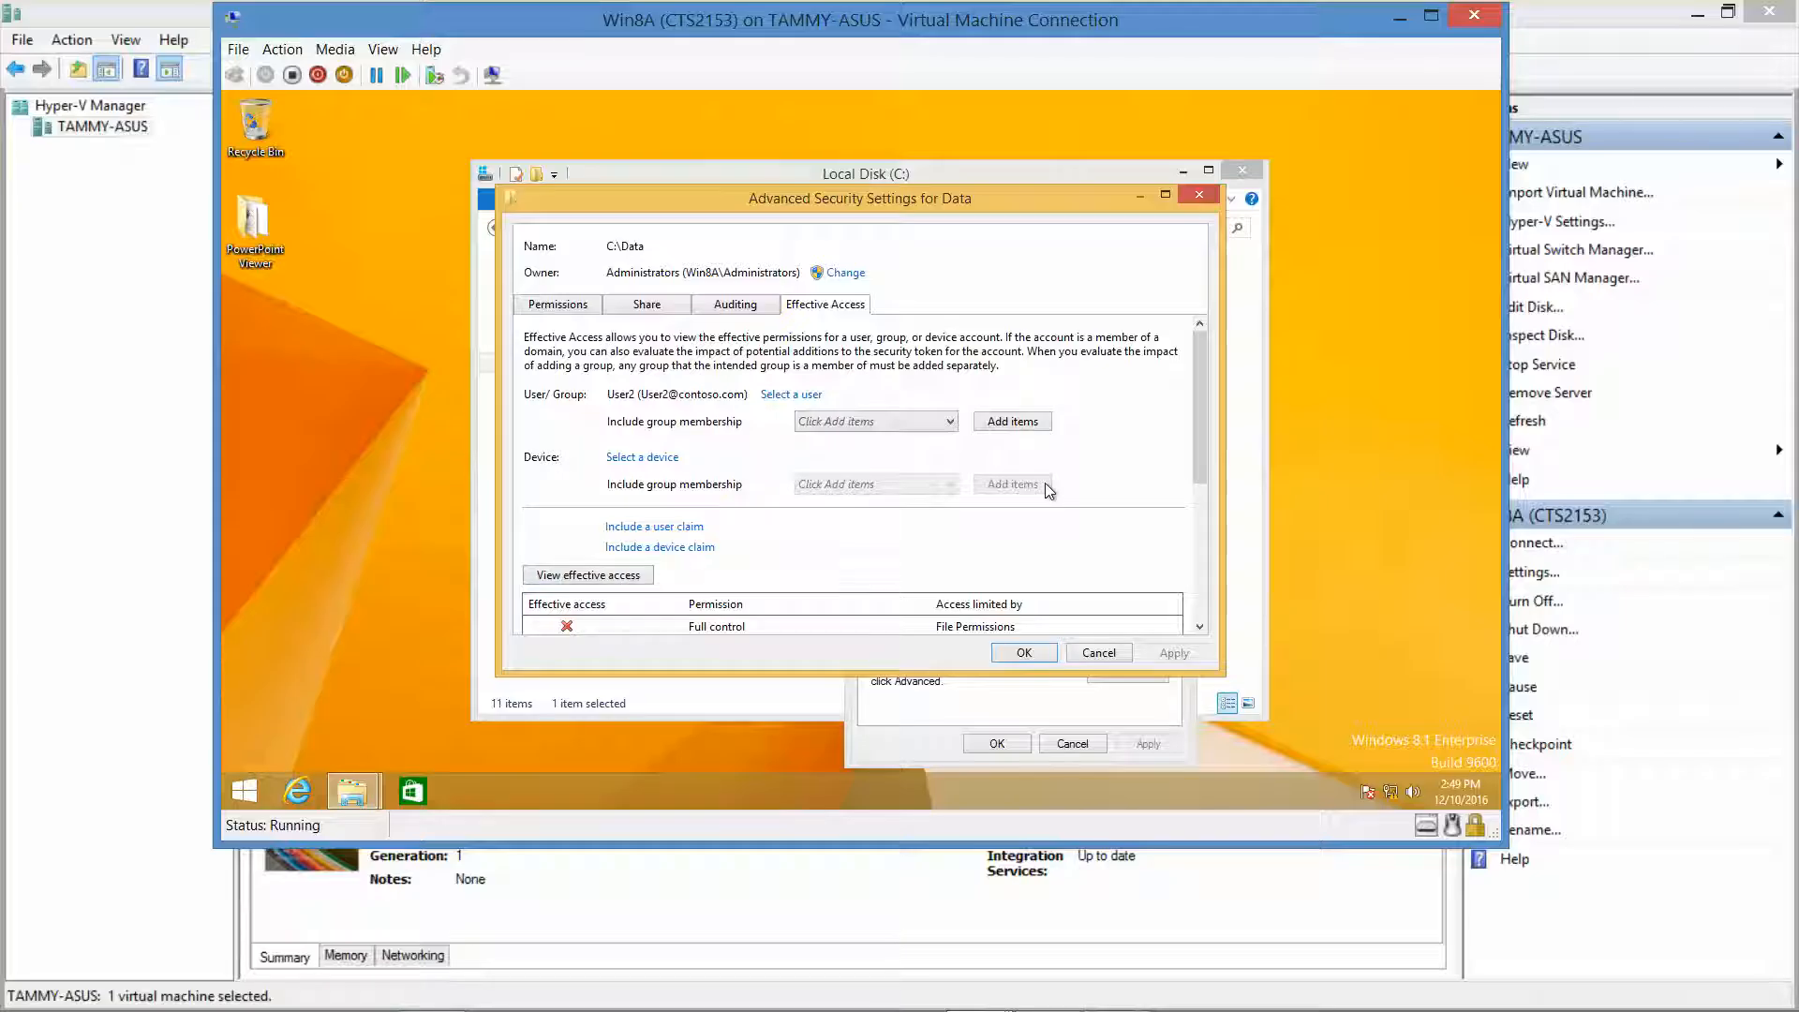
# Scroll through the effective permissions, then close the security settings and Properties.
pyautogui.moveTo(1193, 408); pyautogui.dragTo(1206, 635)
pyautogui.moveTo(1201, 538); pyautogui.dragTo(1170, 370)
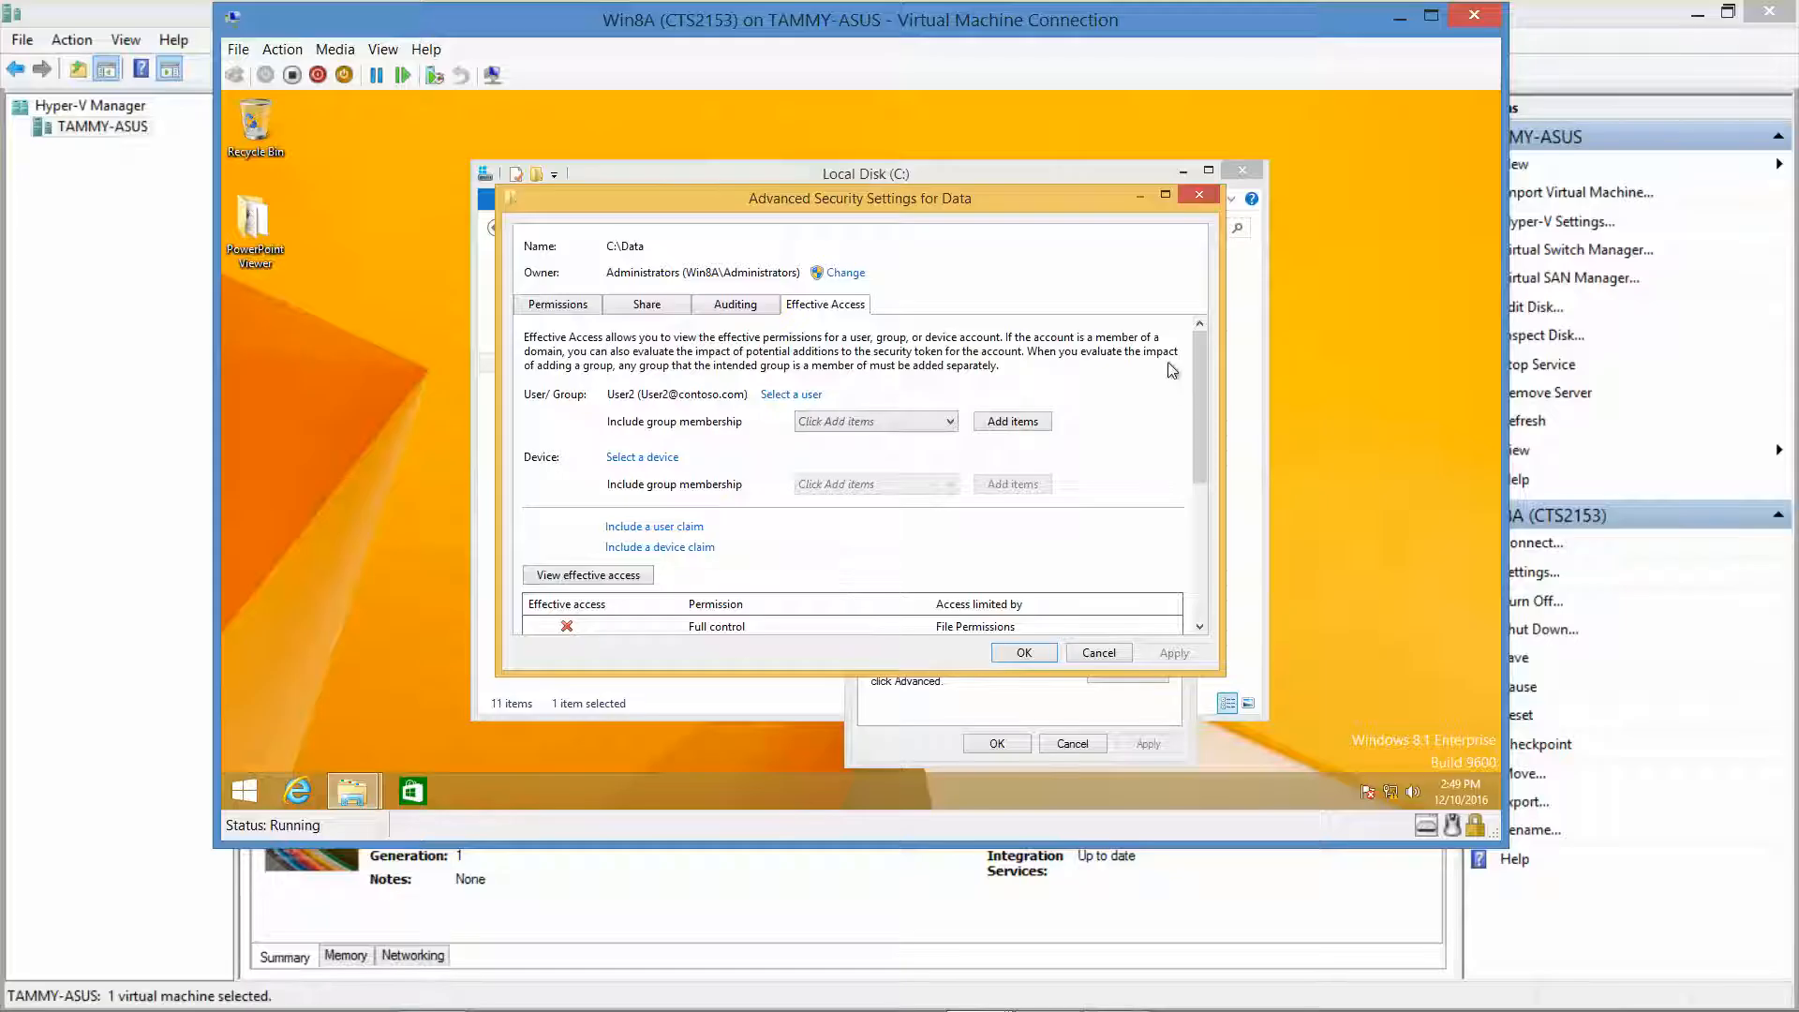
pyautogui.click(1023, 651)
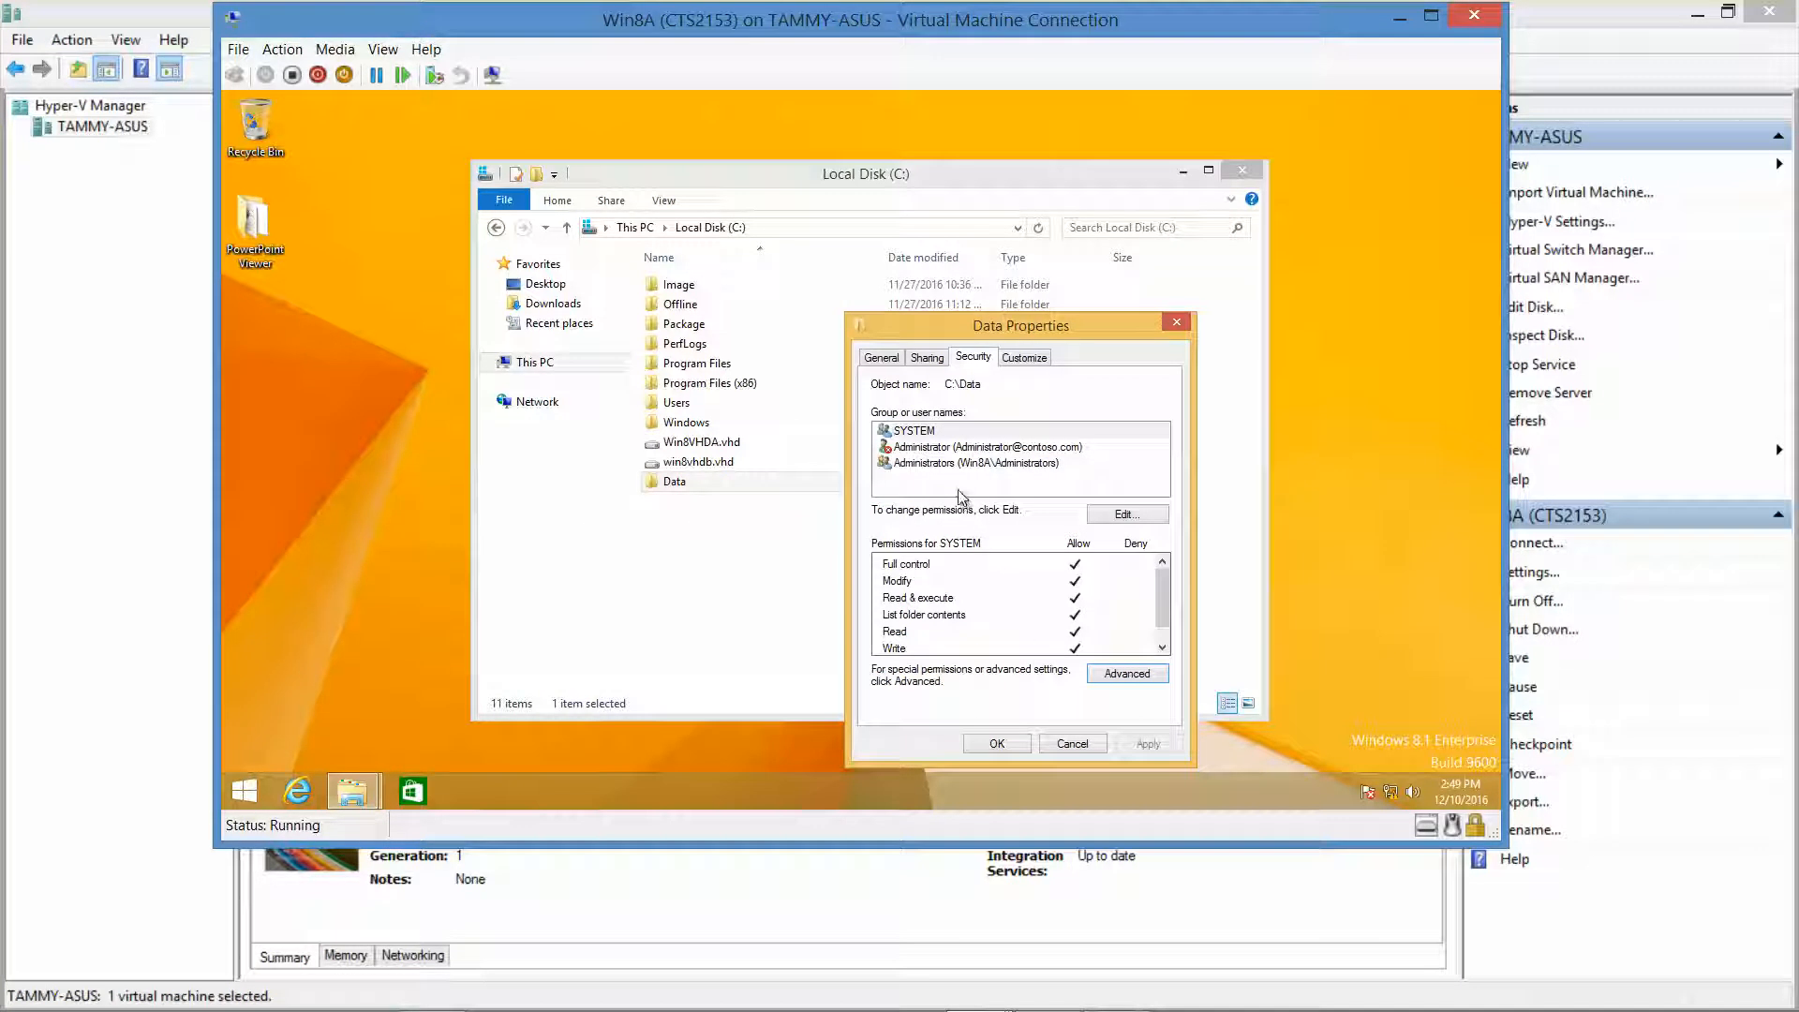
pyautogui.click(1001, 743)
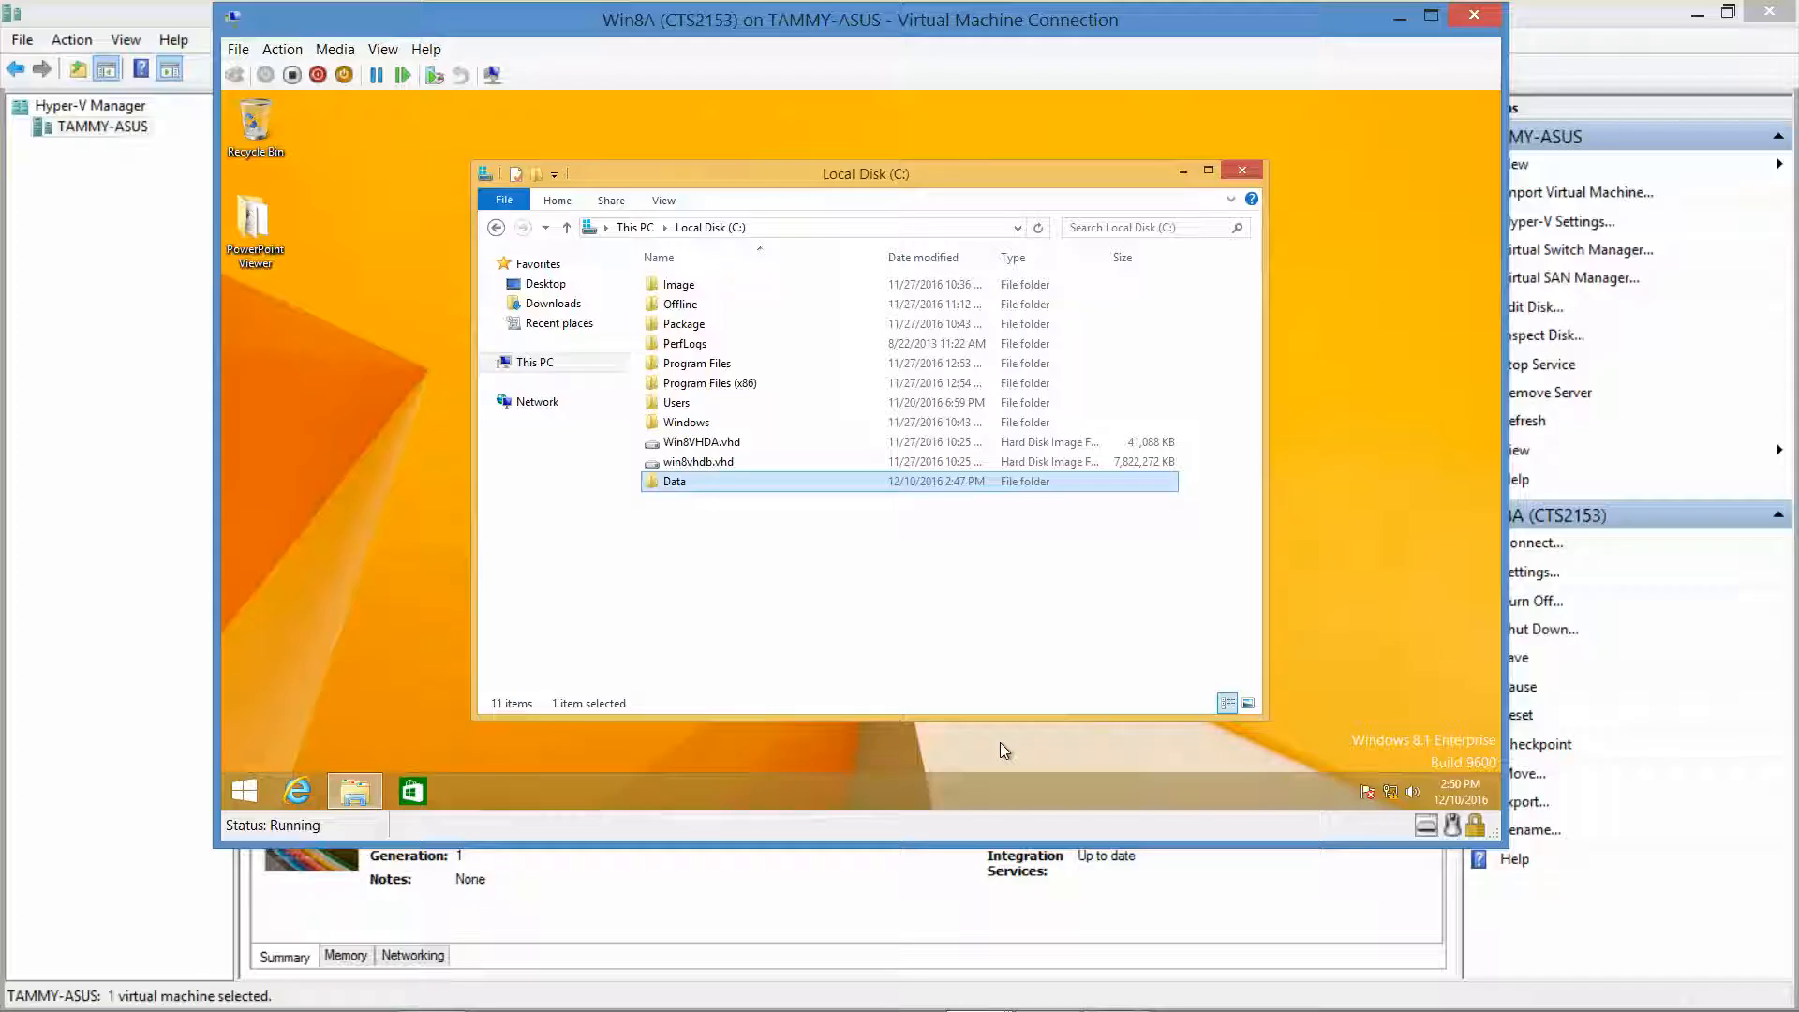
# Open the Data folder's Security tab and begin editing its permissions.
pyautogui.rightClick(921, 486)
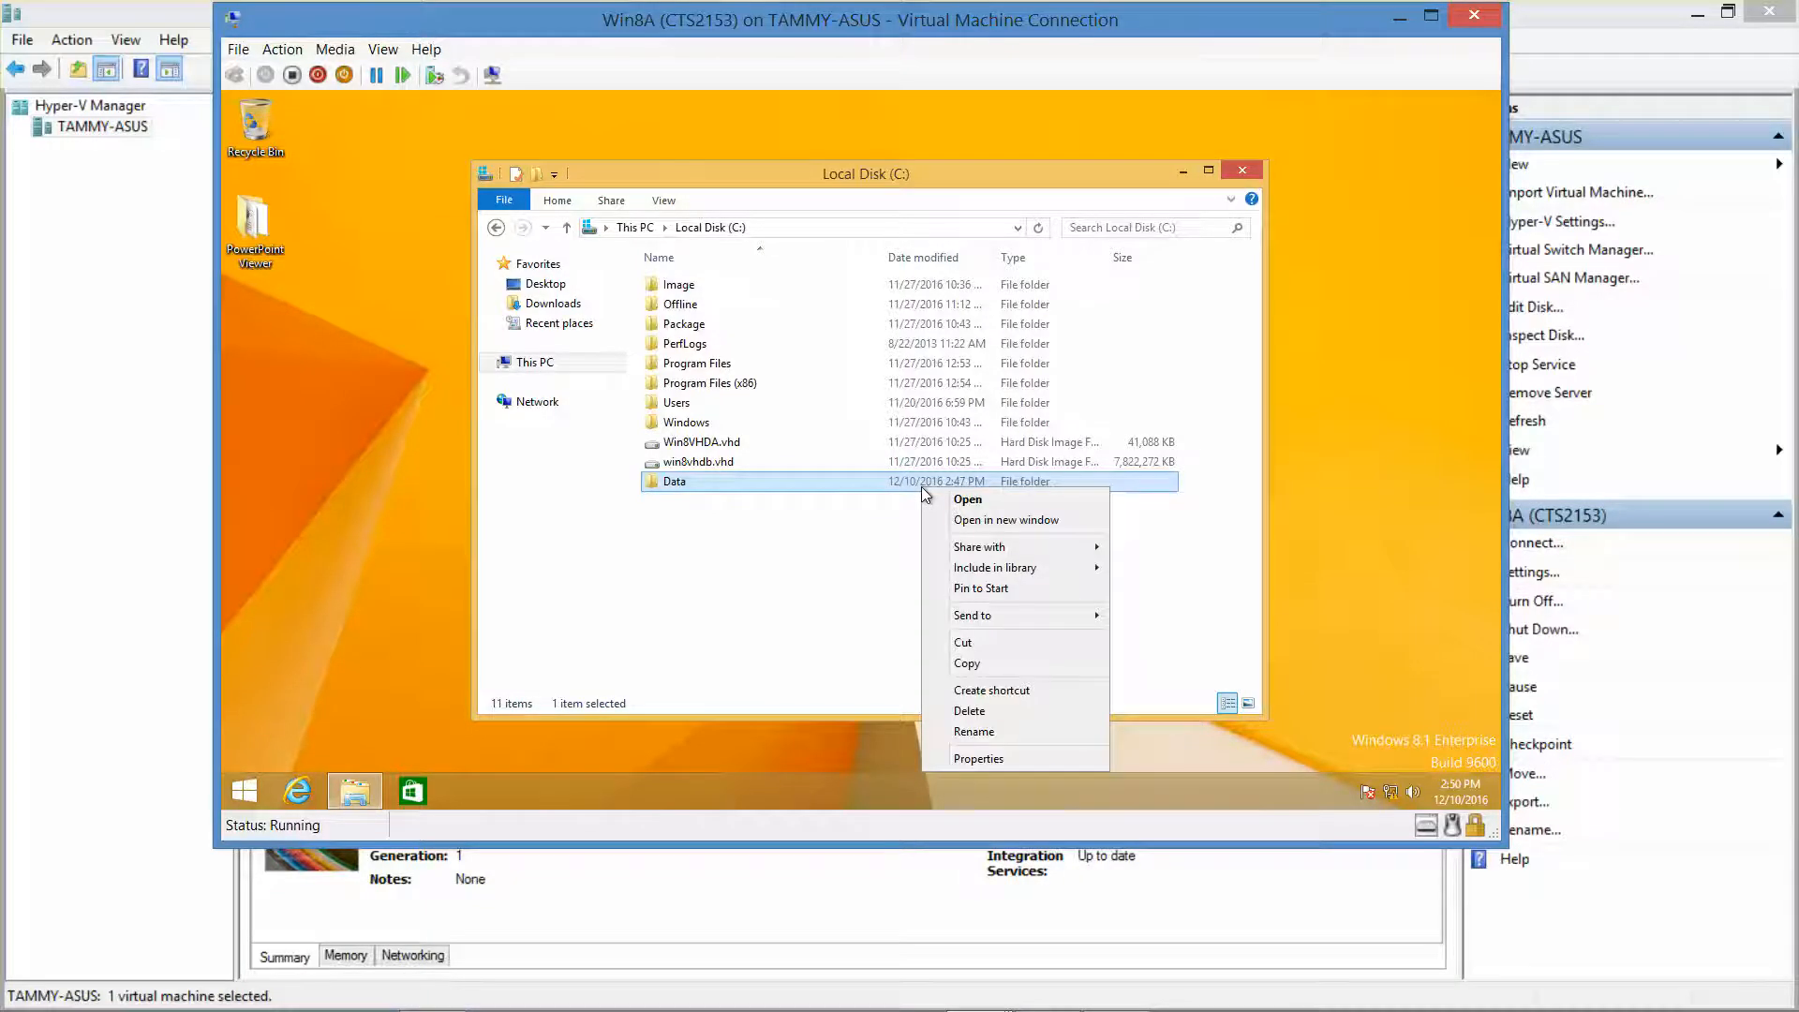
pyautogui.click(997, 756)
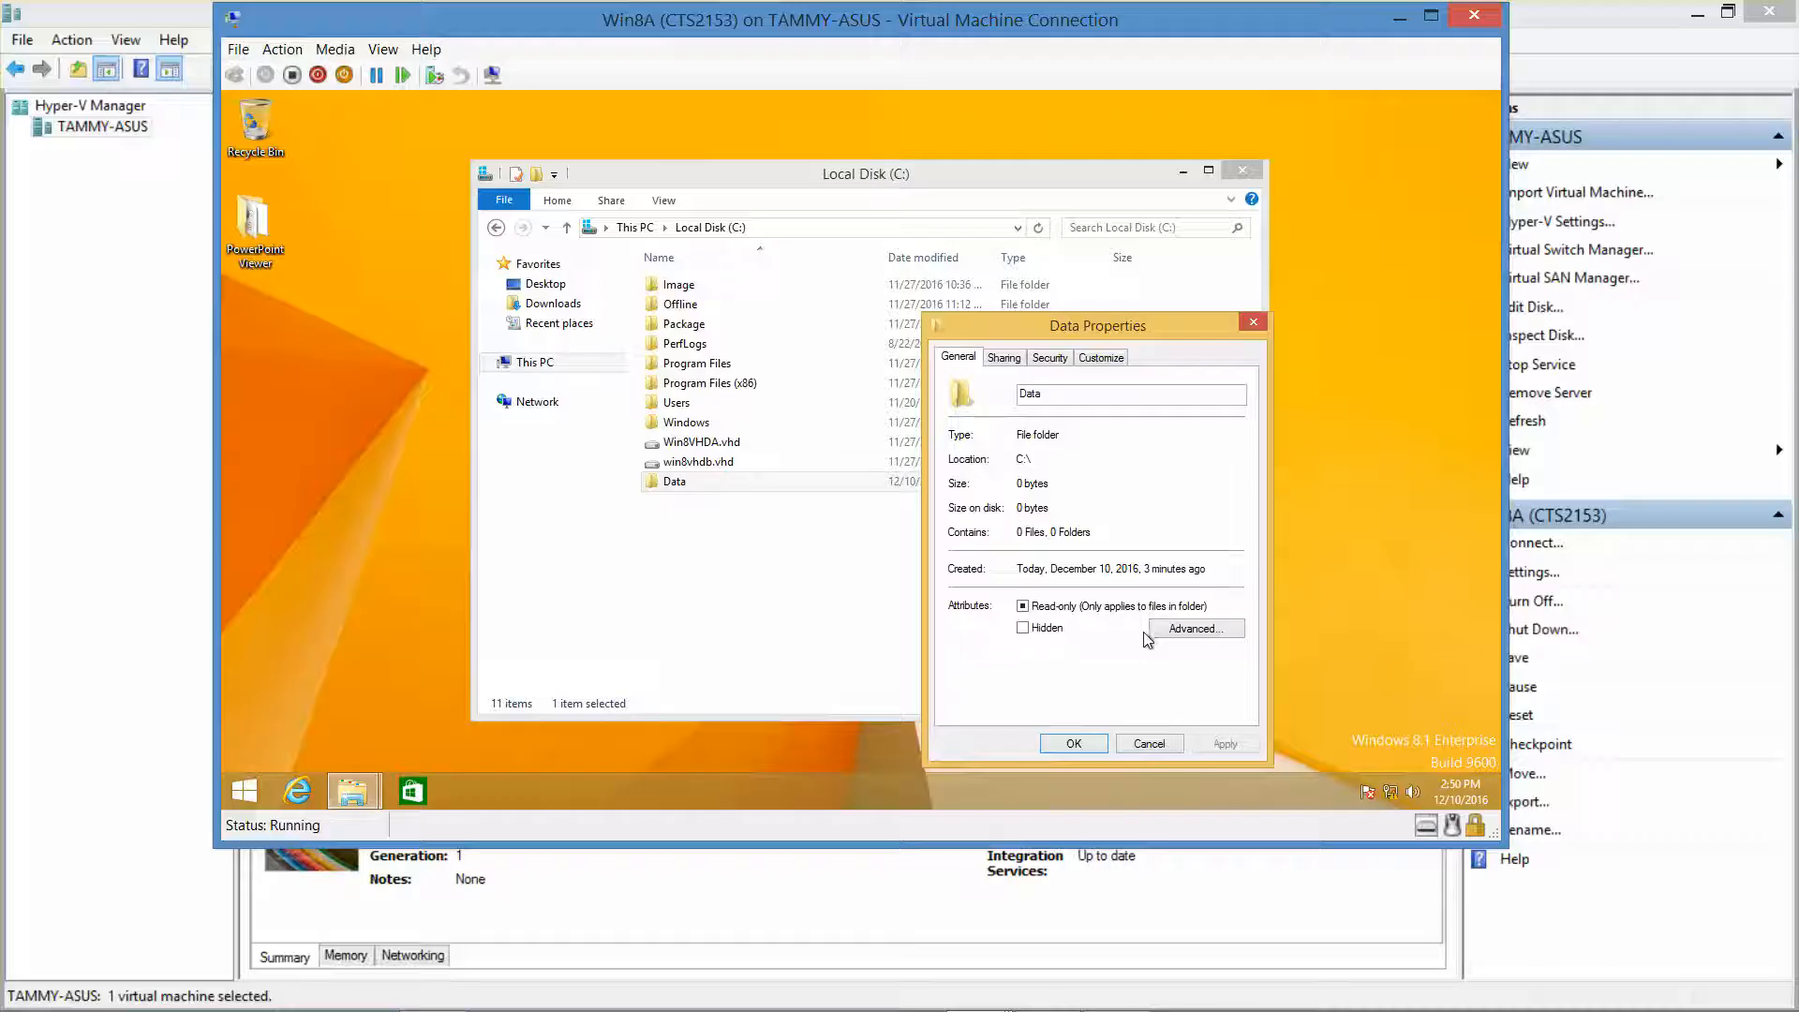
pyautogui.click(1050, 359)
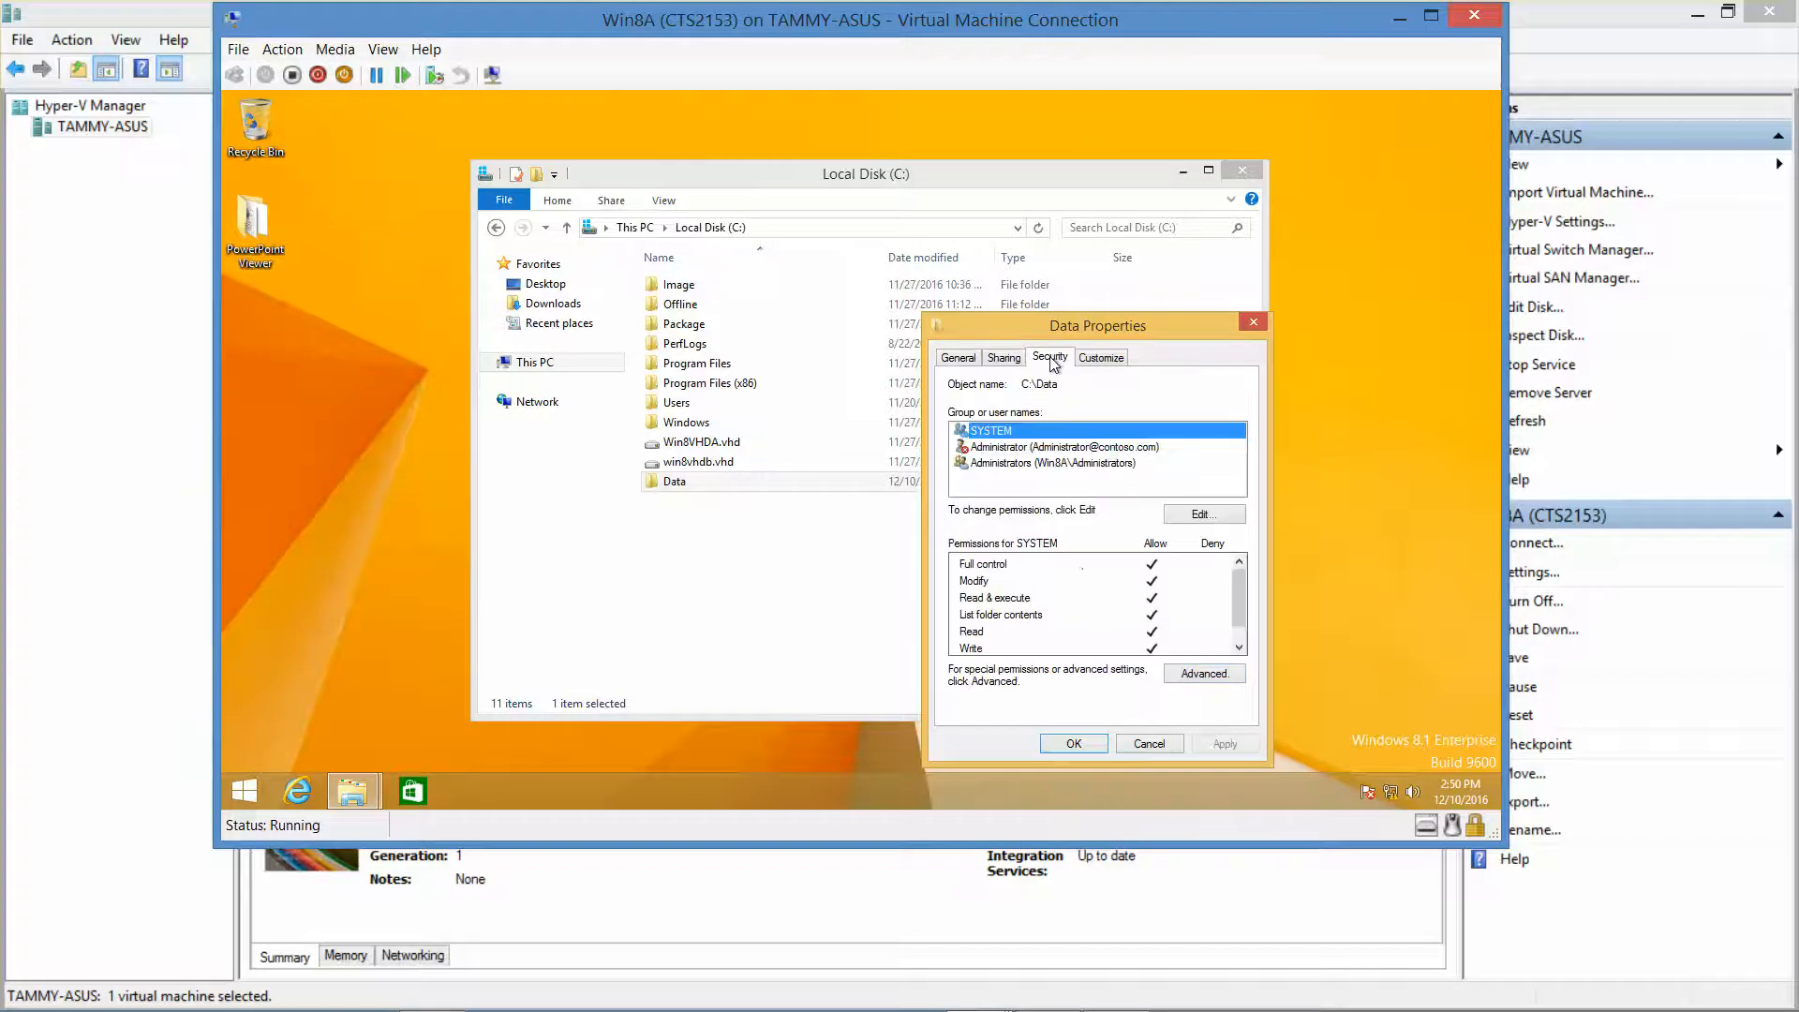
pyautogui.click(1209, 515)
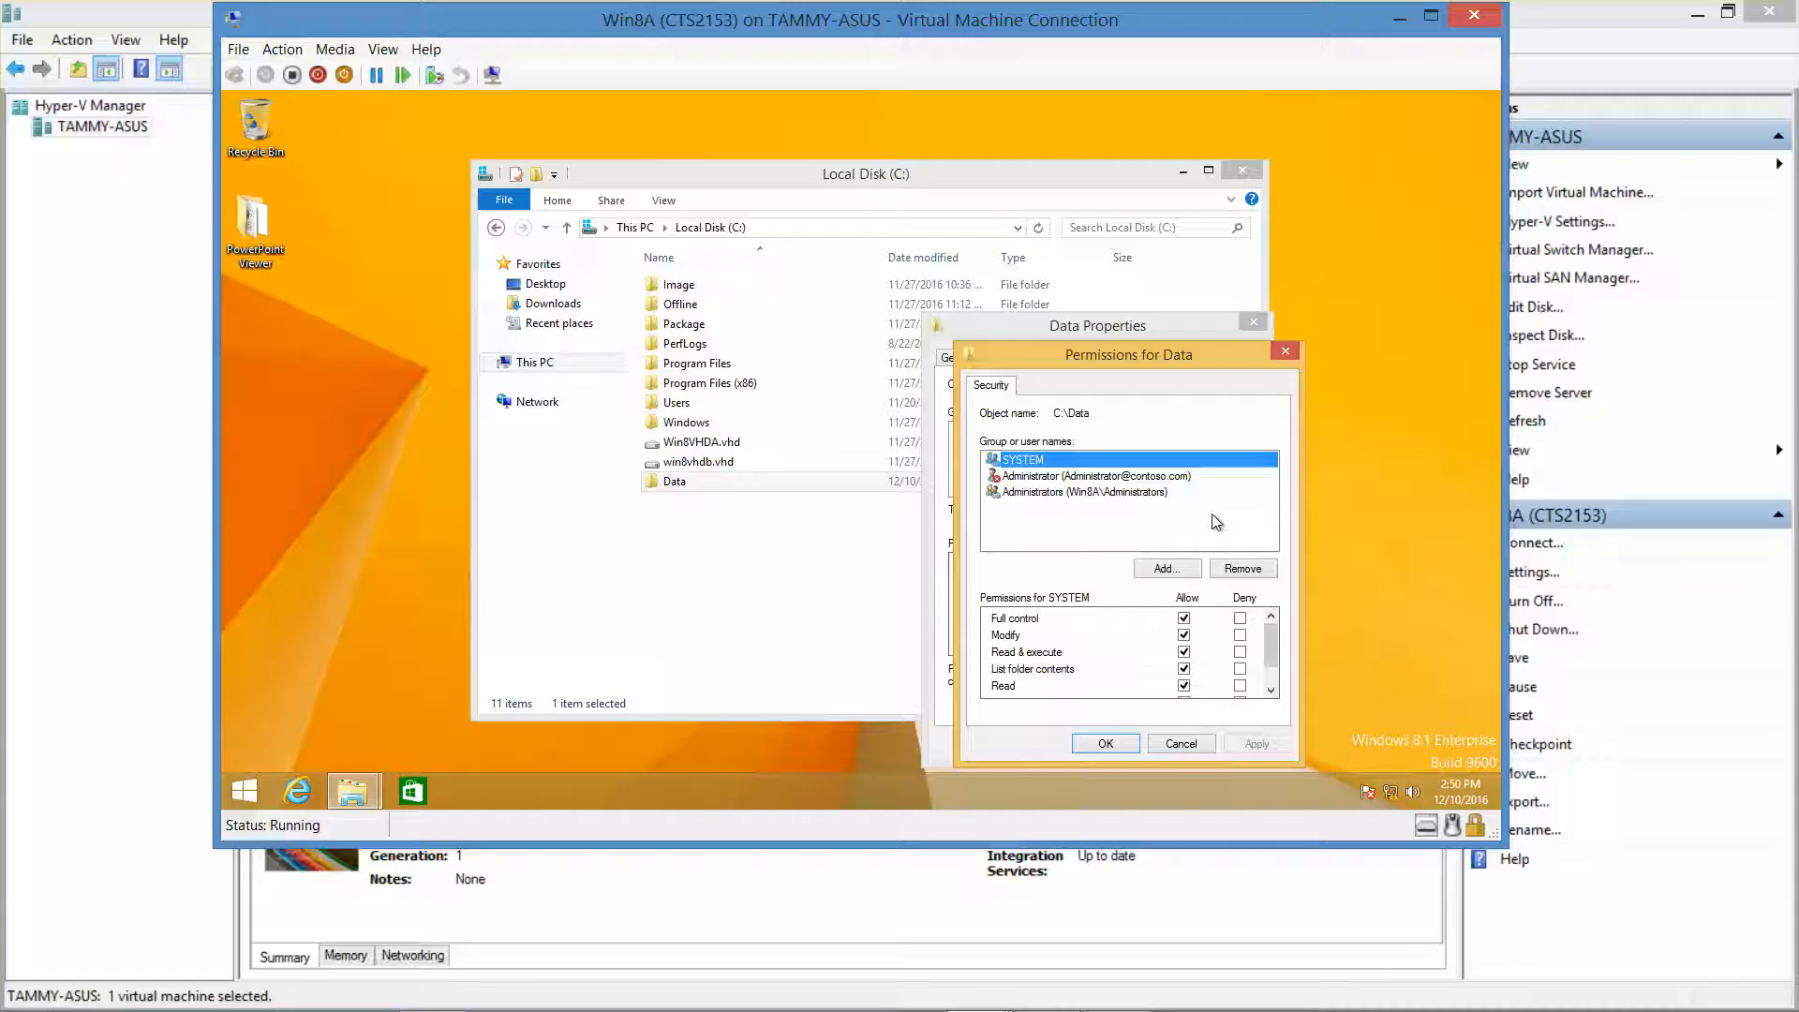
# Add User2 to the permission list with Allow Full control and save.
pyautogui.click(1166, 569)
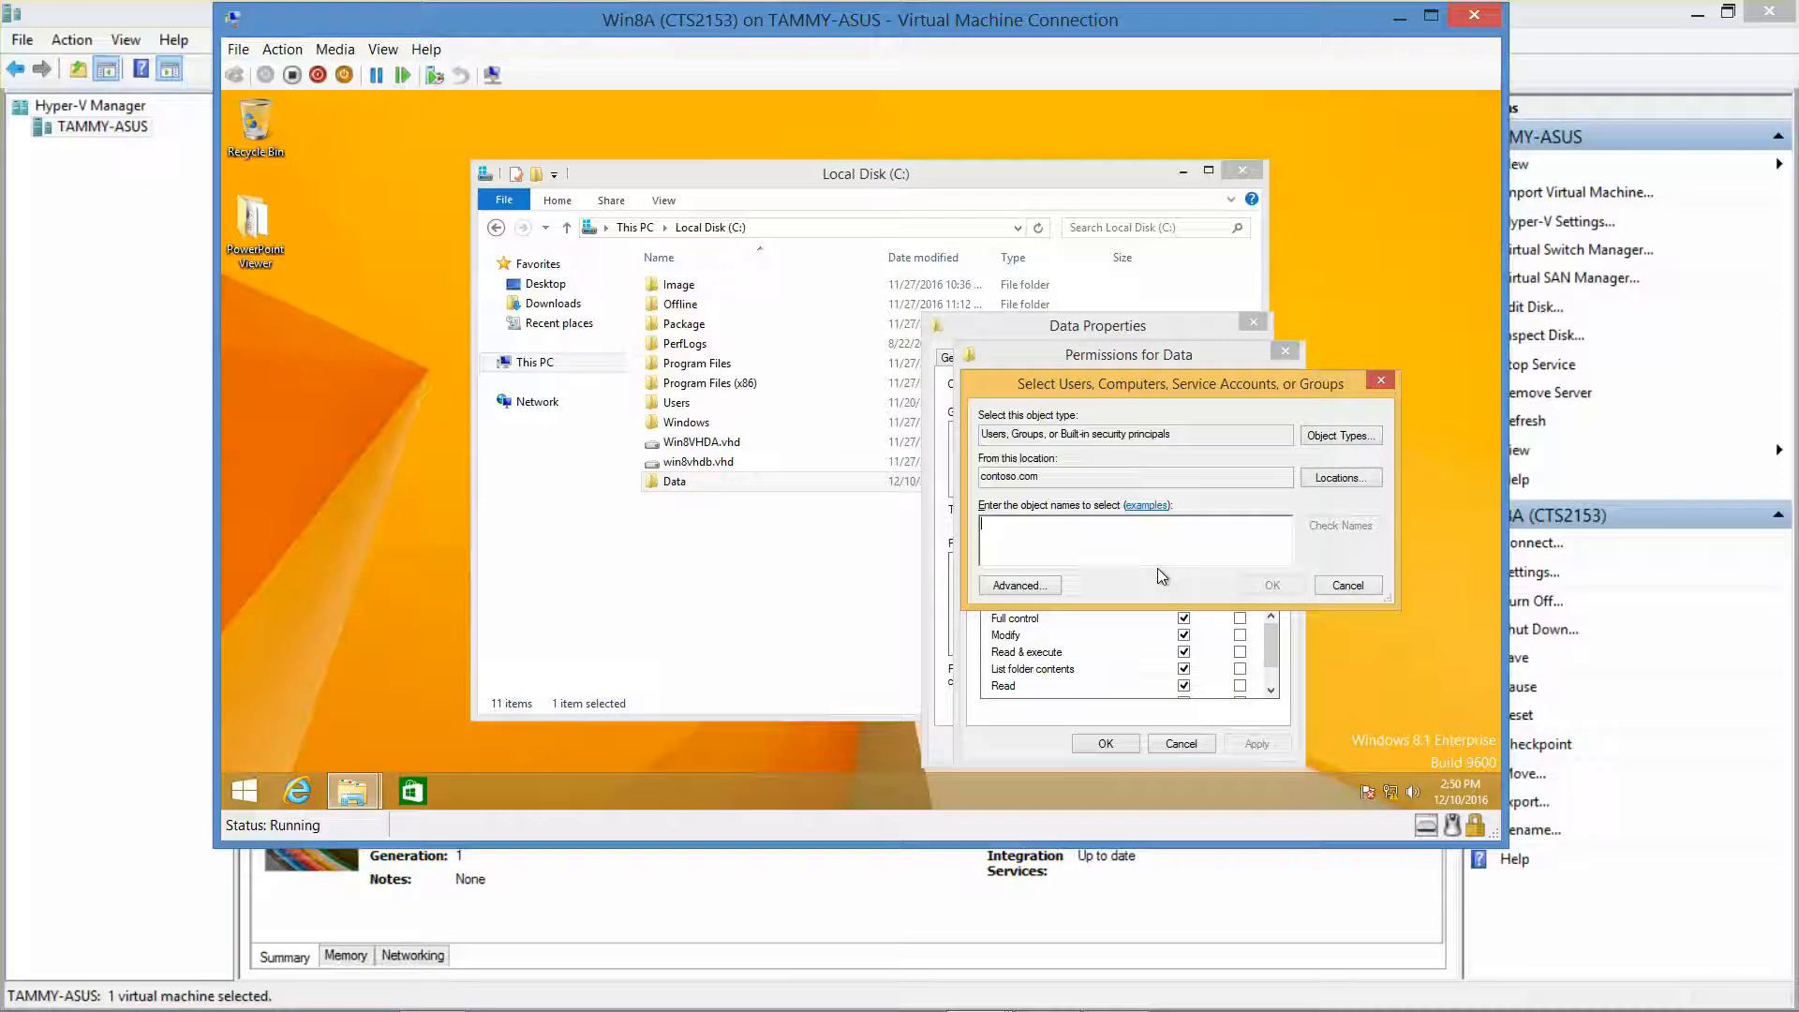
pyautogui.write('user2')
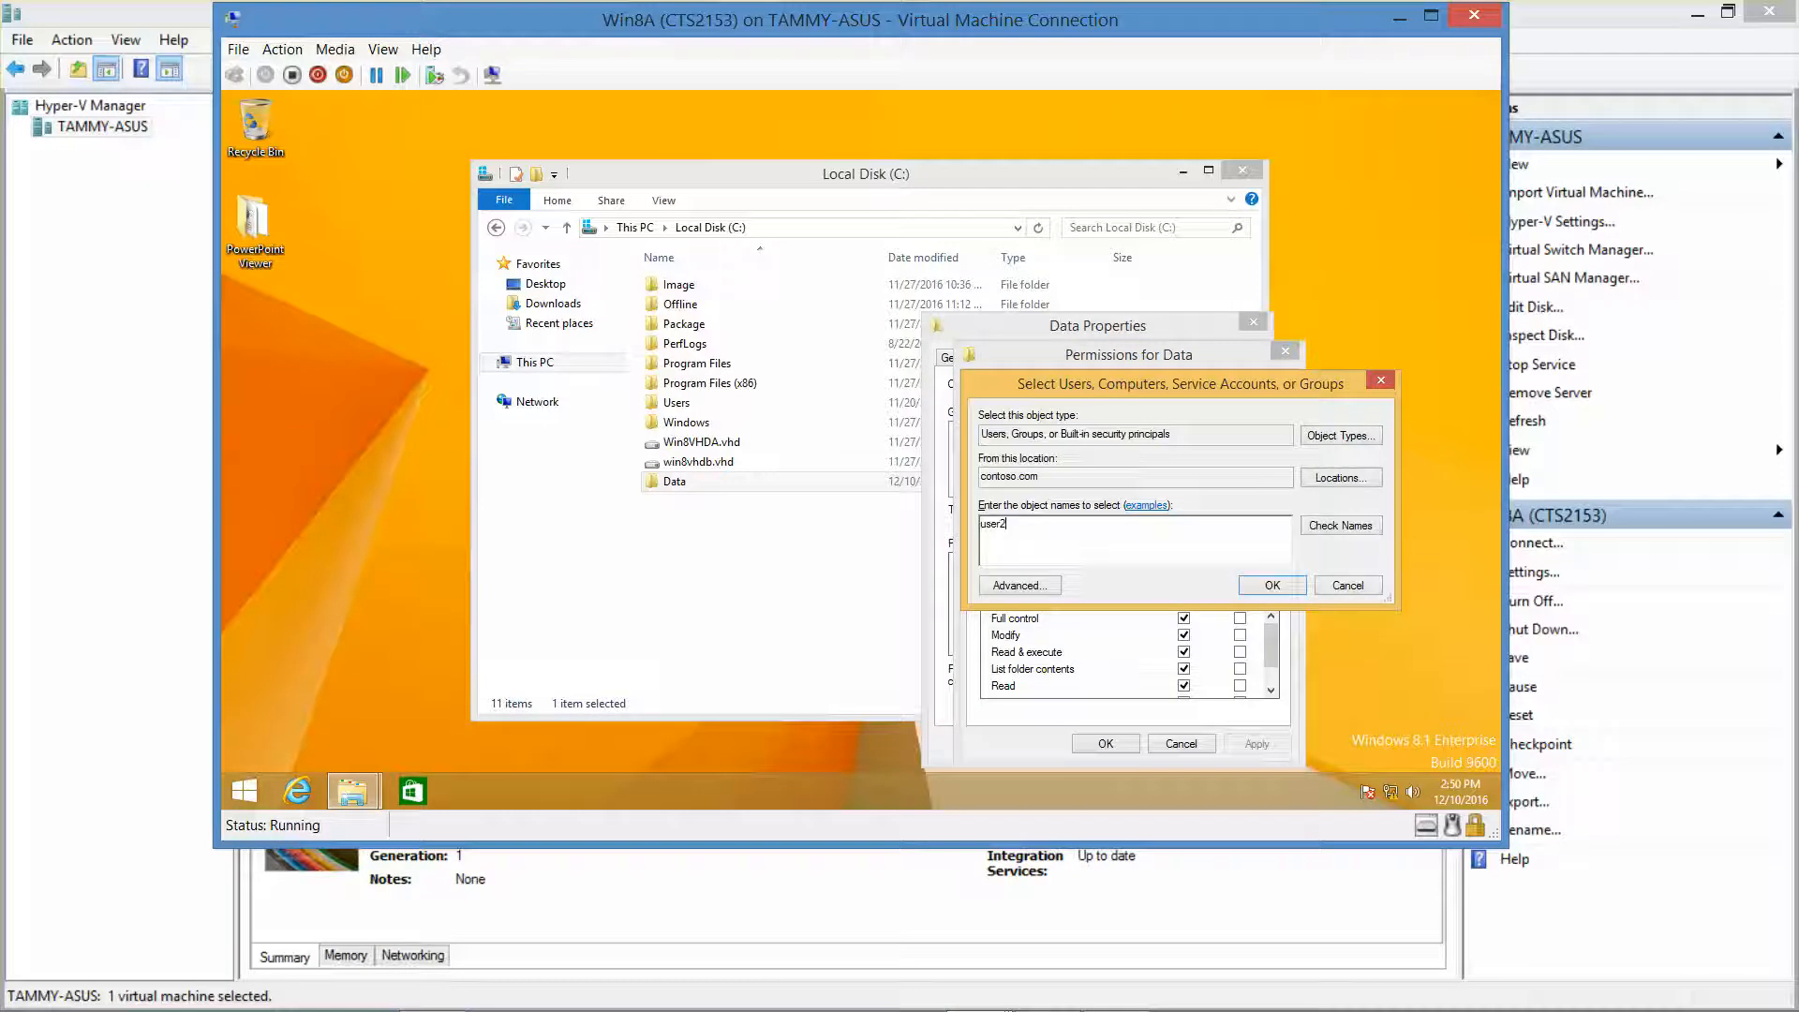
pyautogui.click(1271, 586)
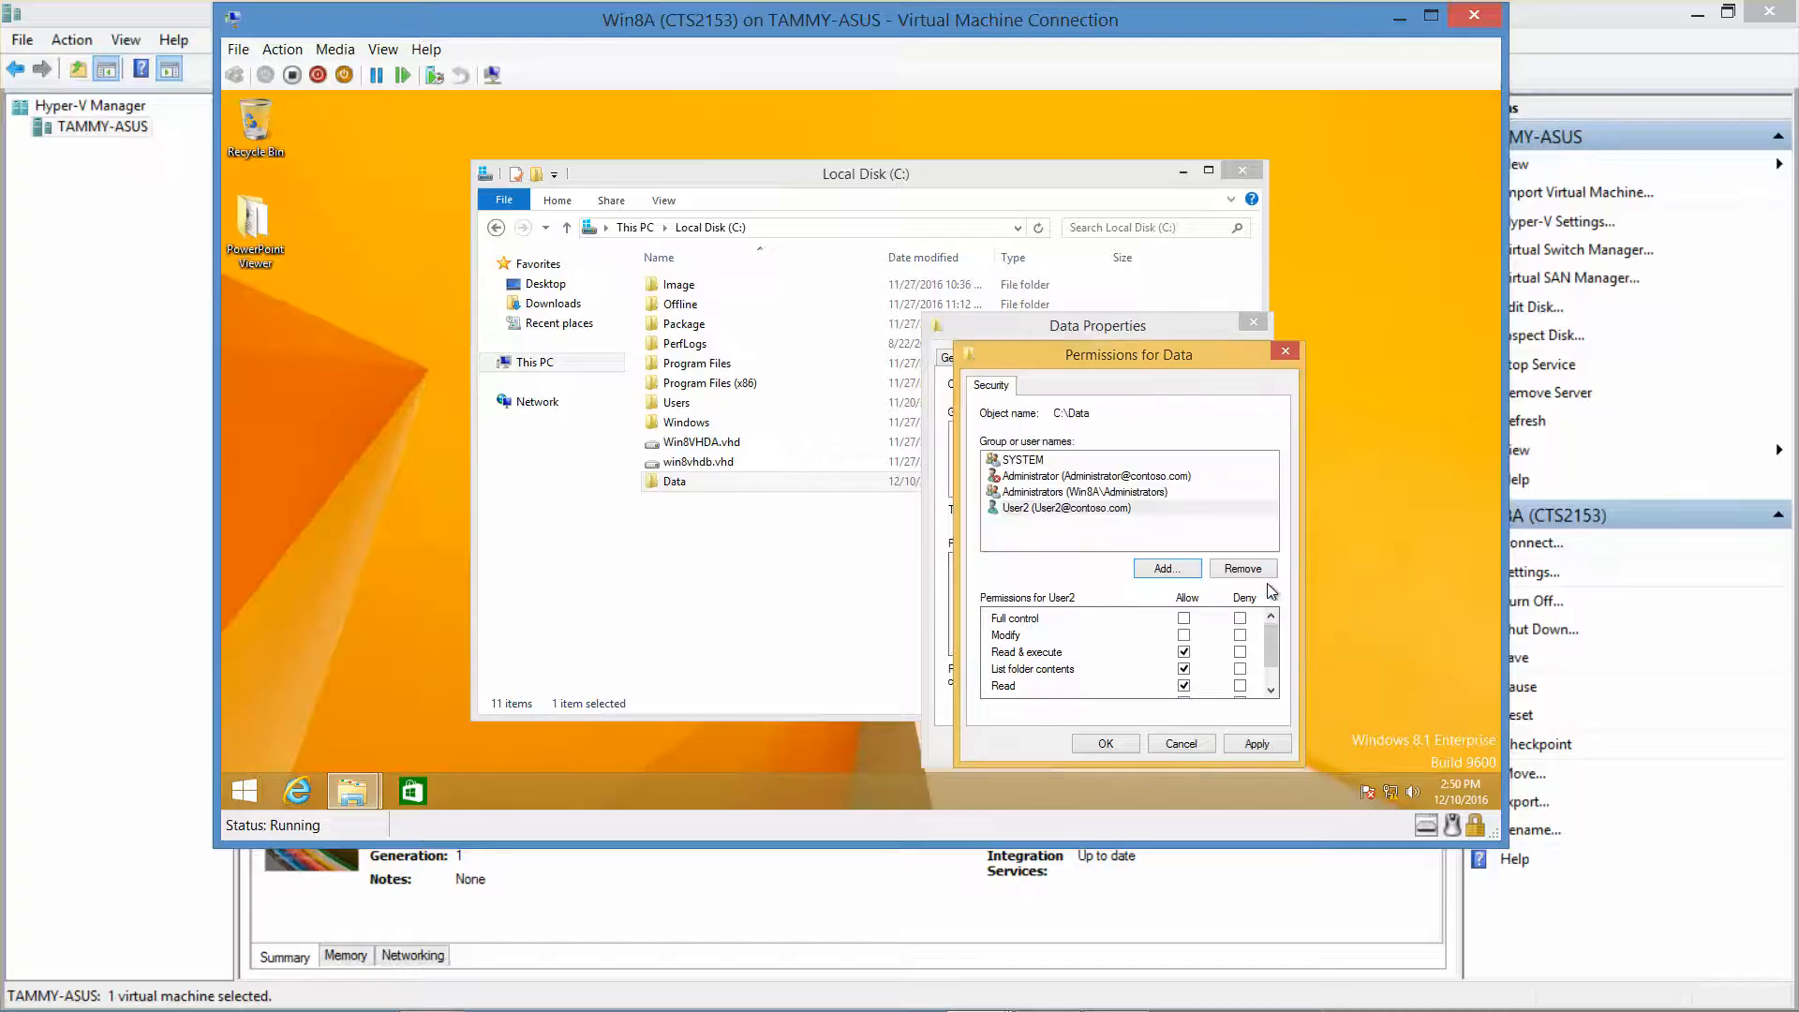
pyautogui.click(1071, 504)
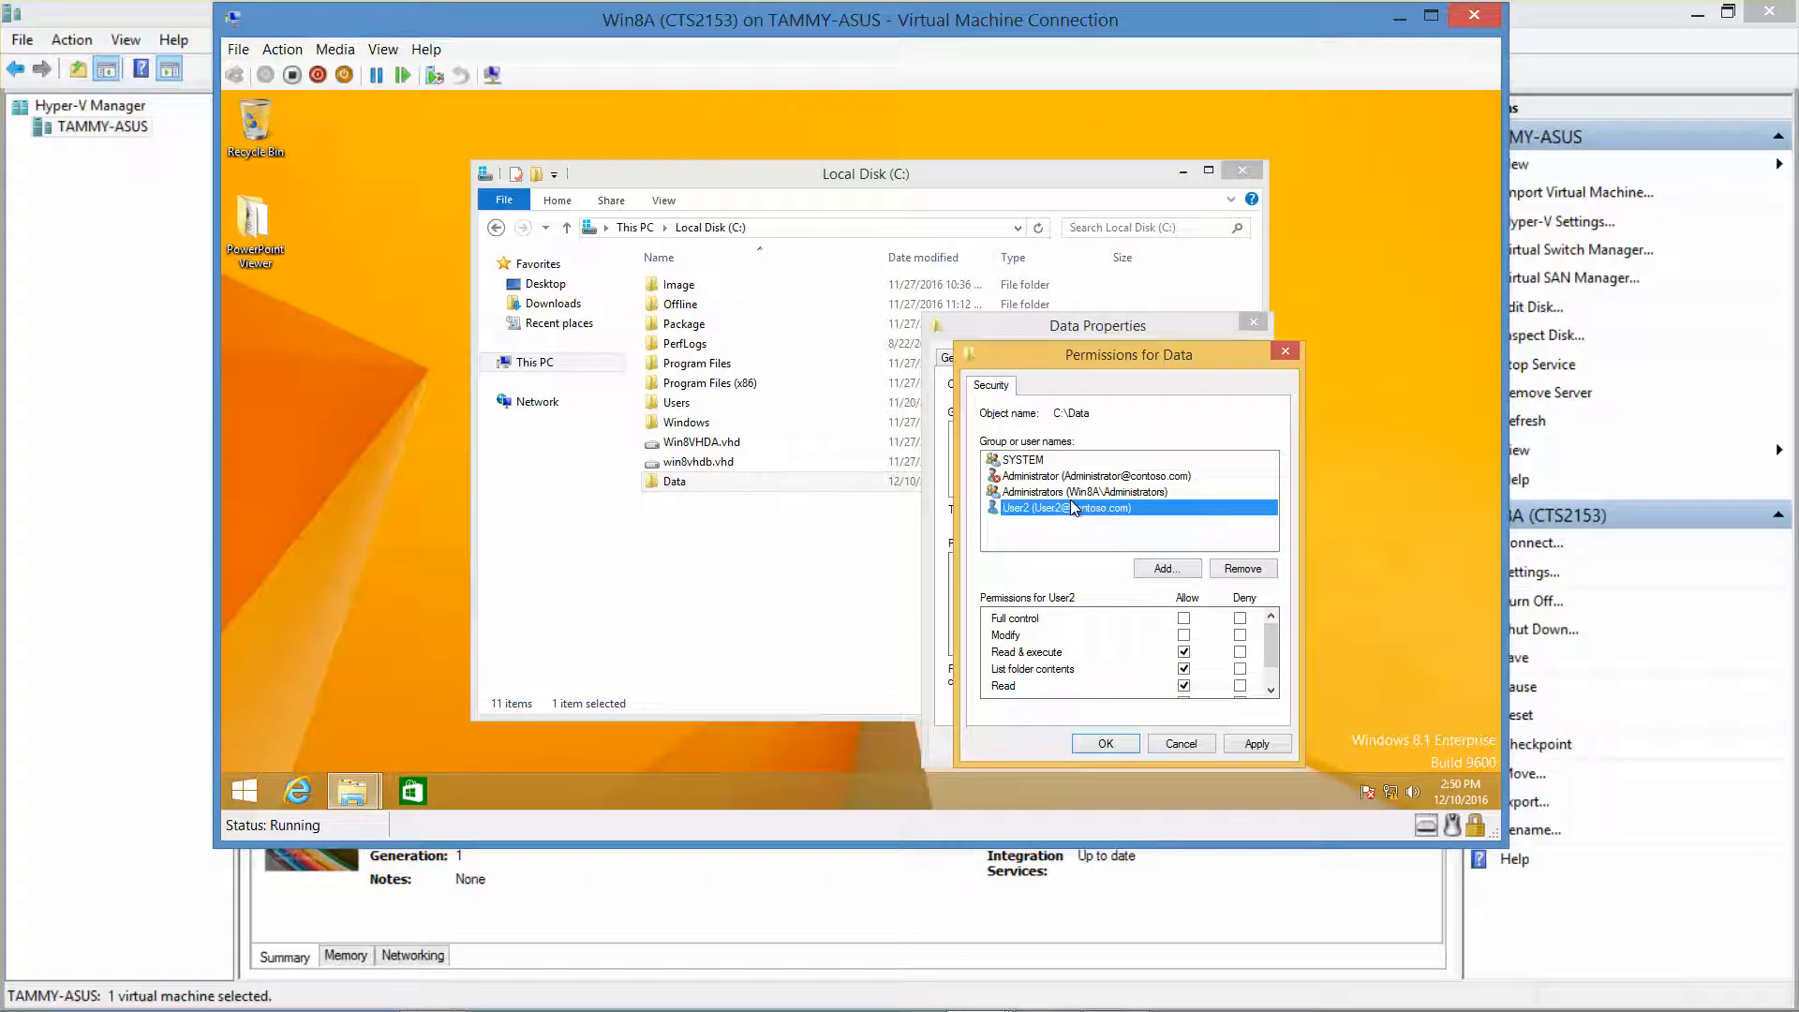
pyautogui.click(1184, 619)
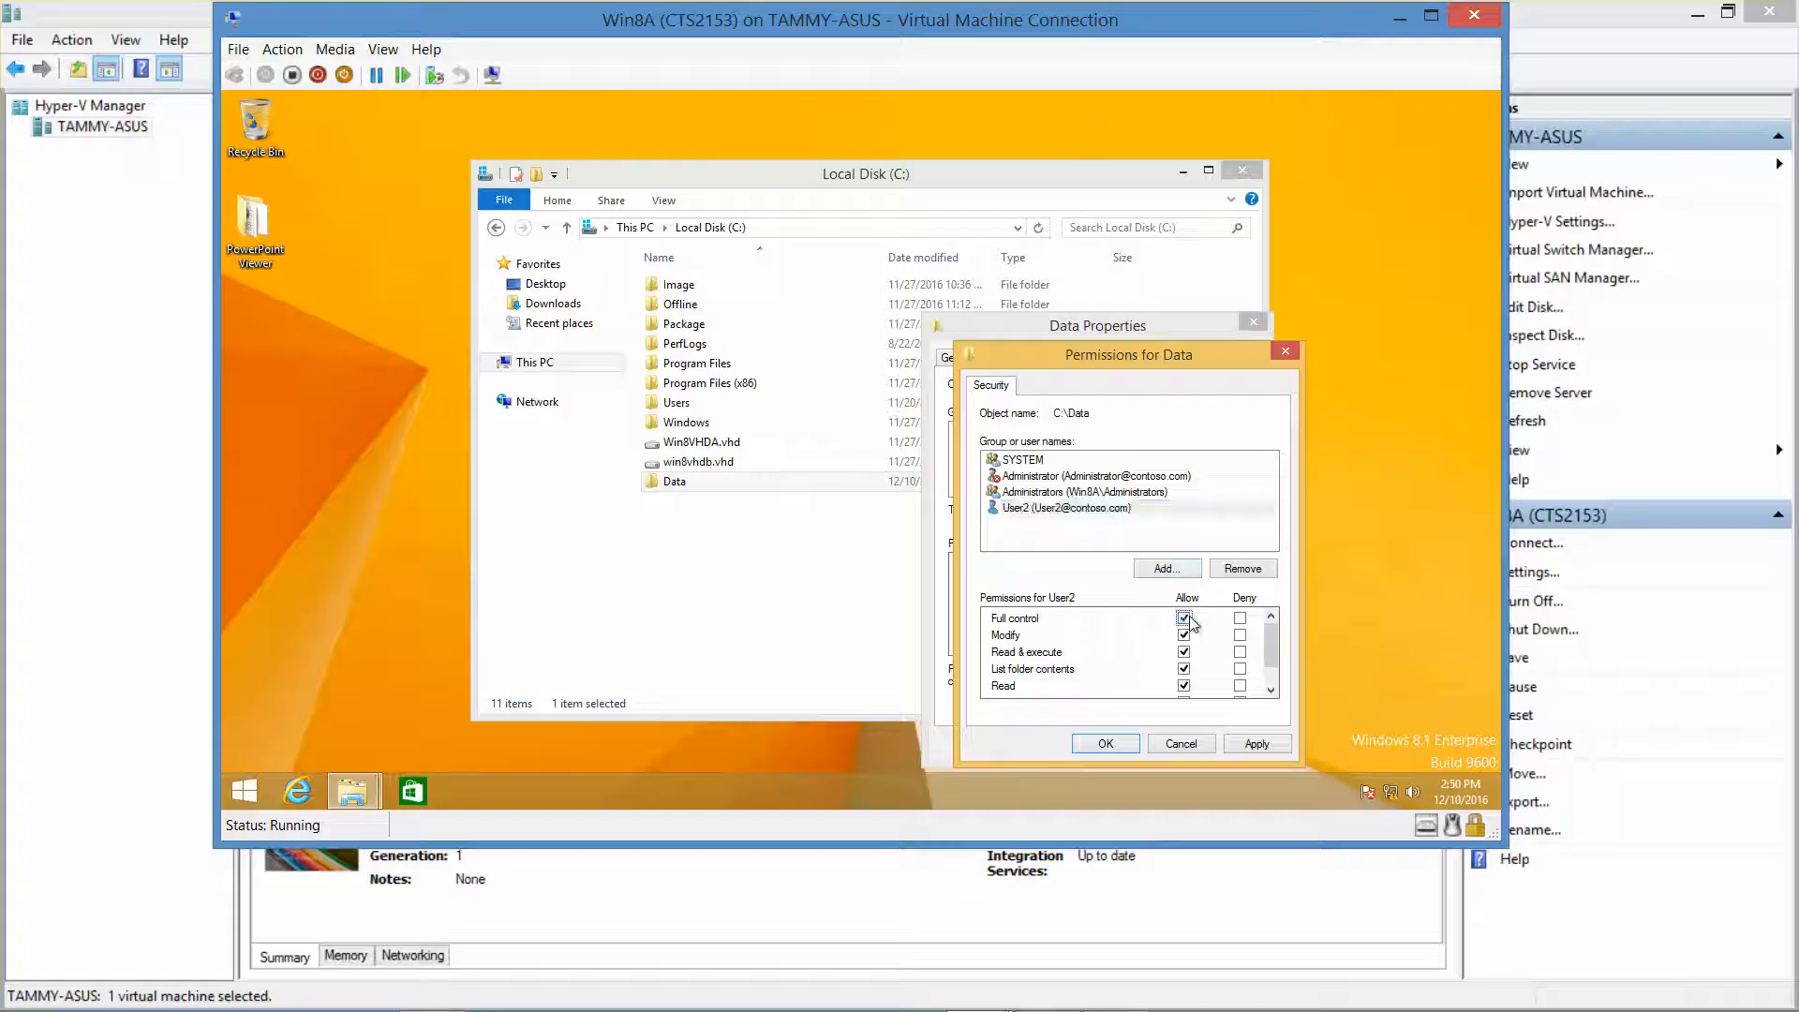
pyautogui.click(1108, 740)
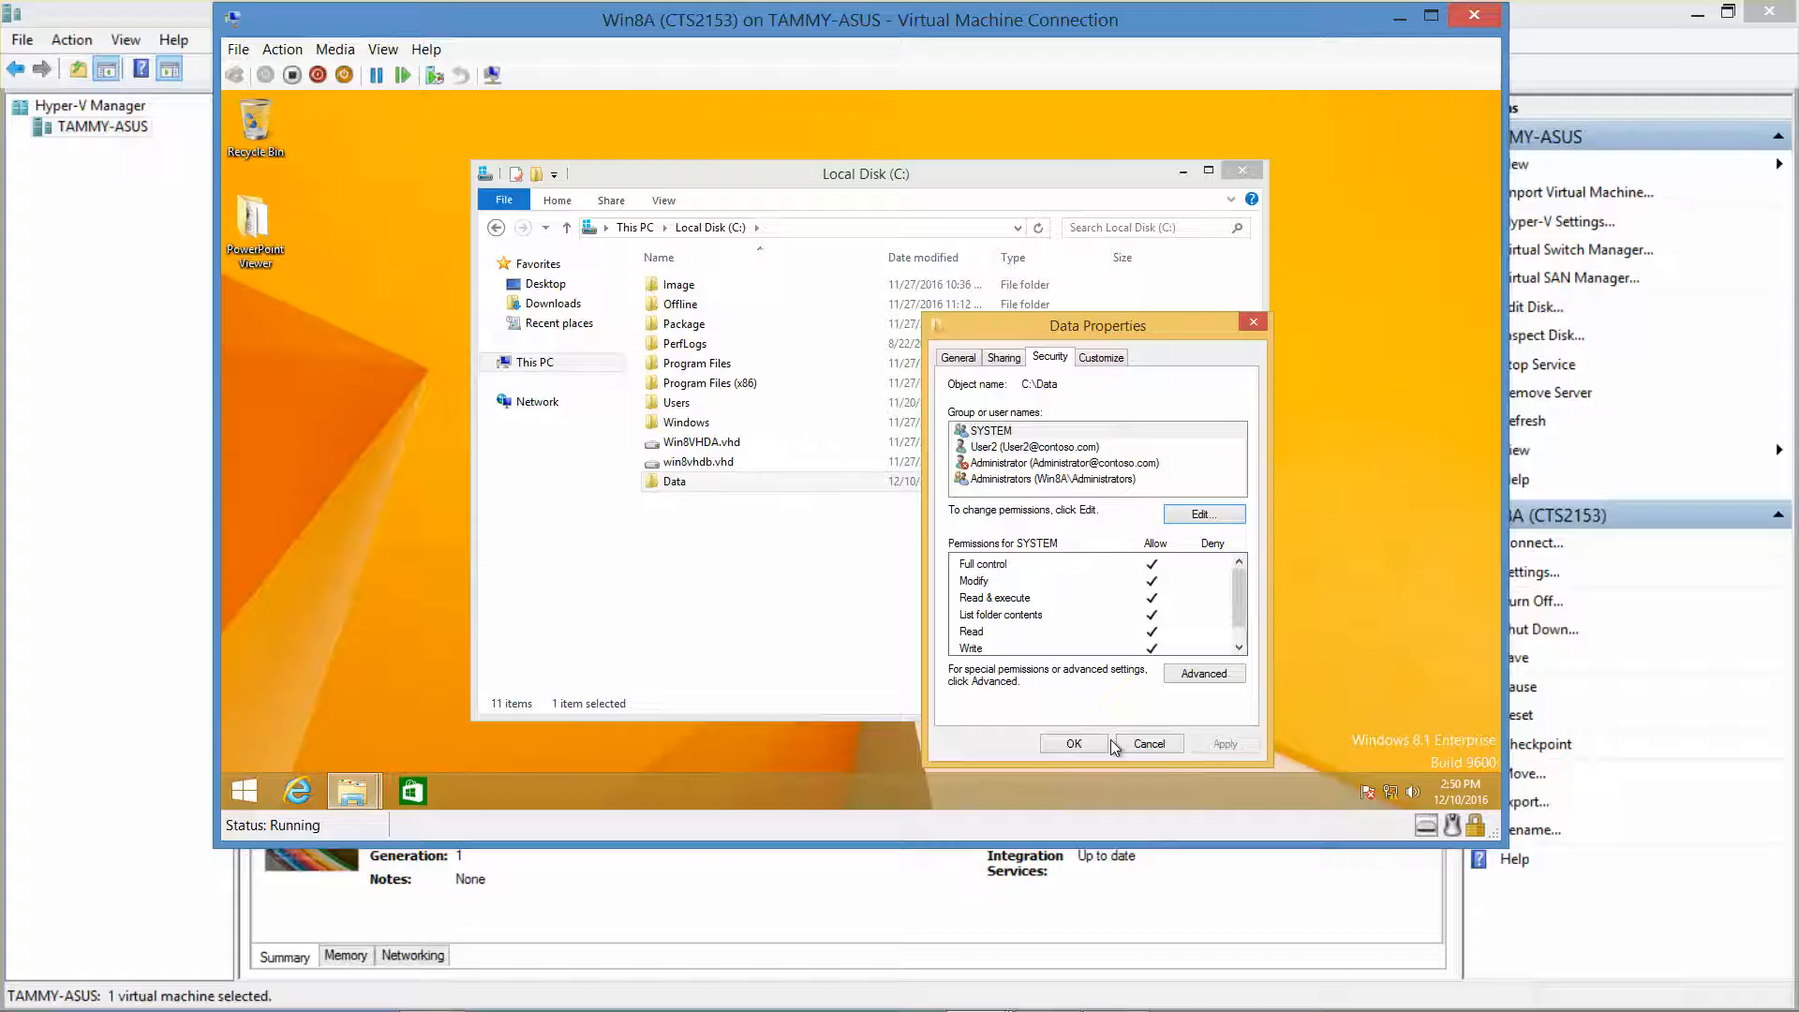
pyautogui.click(1221, 674)
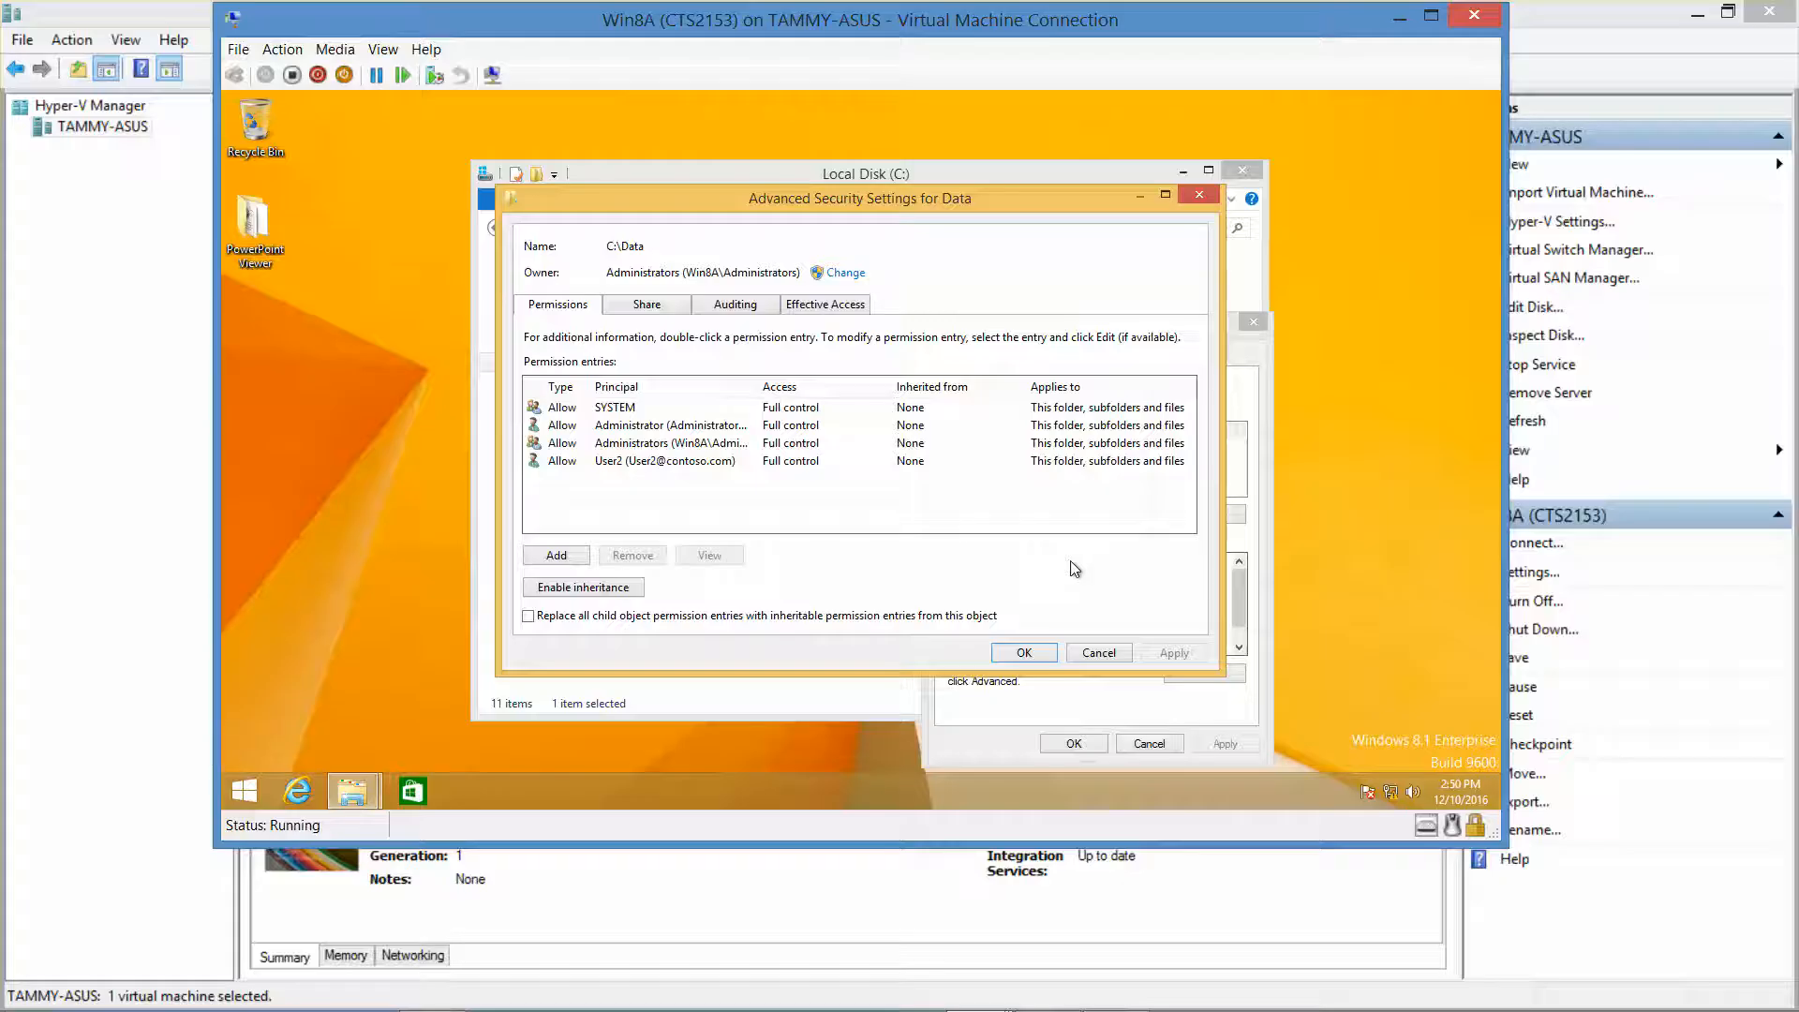
pyautogui.click(852, 309)
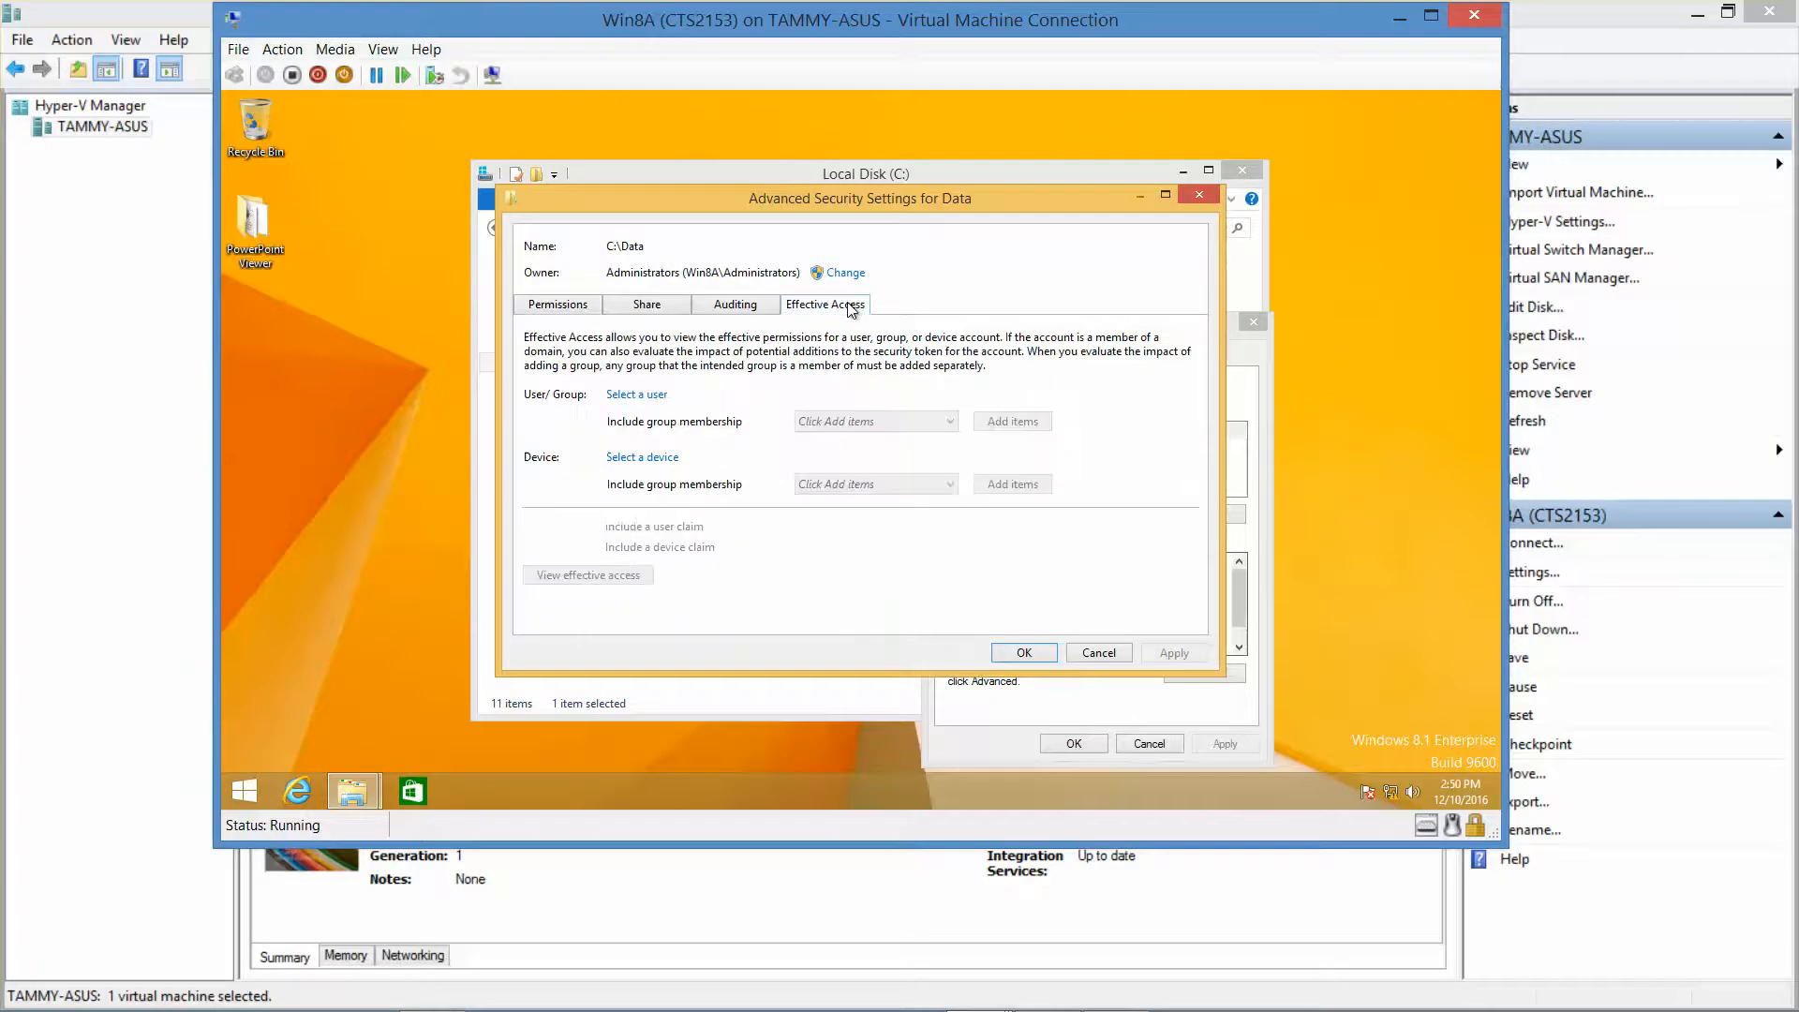
pyautogui.click(647, 399)
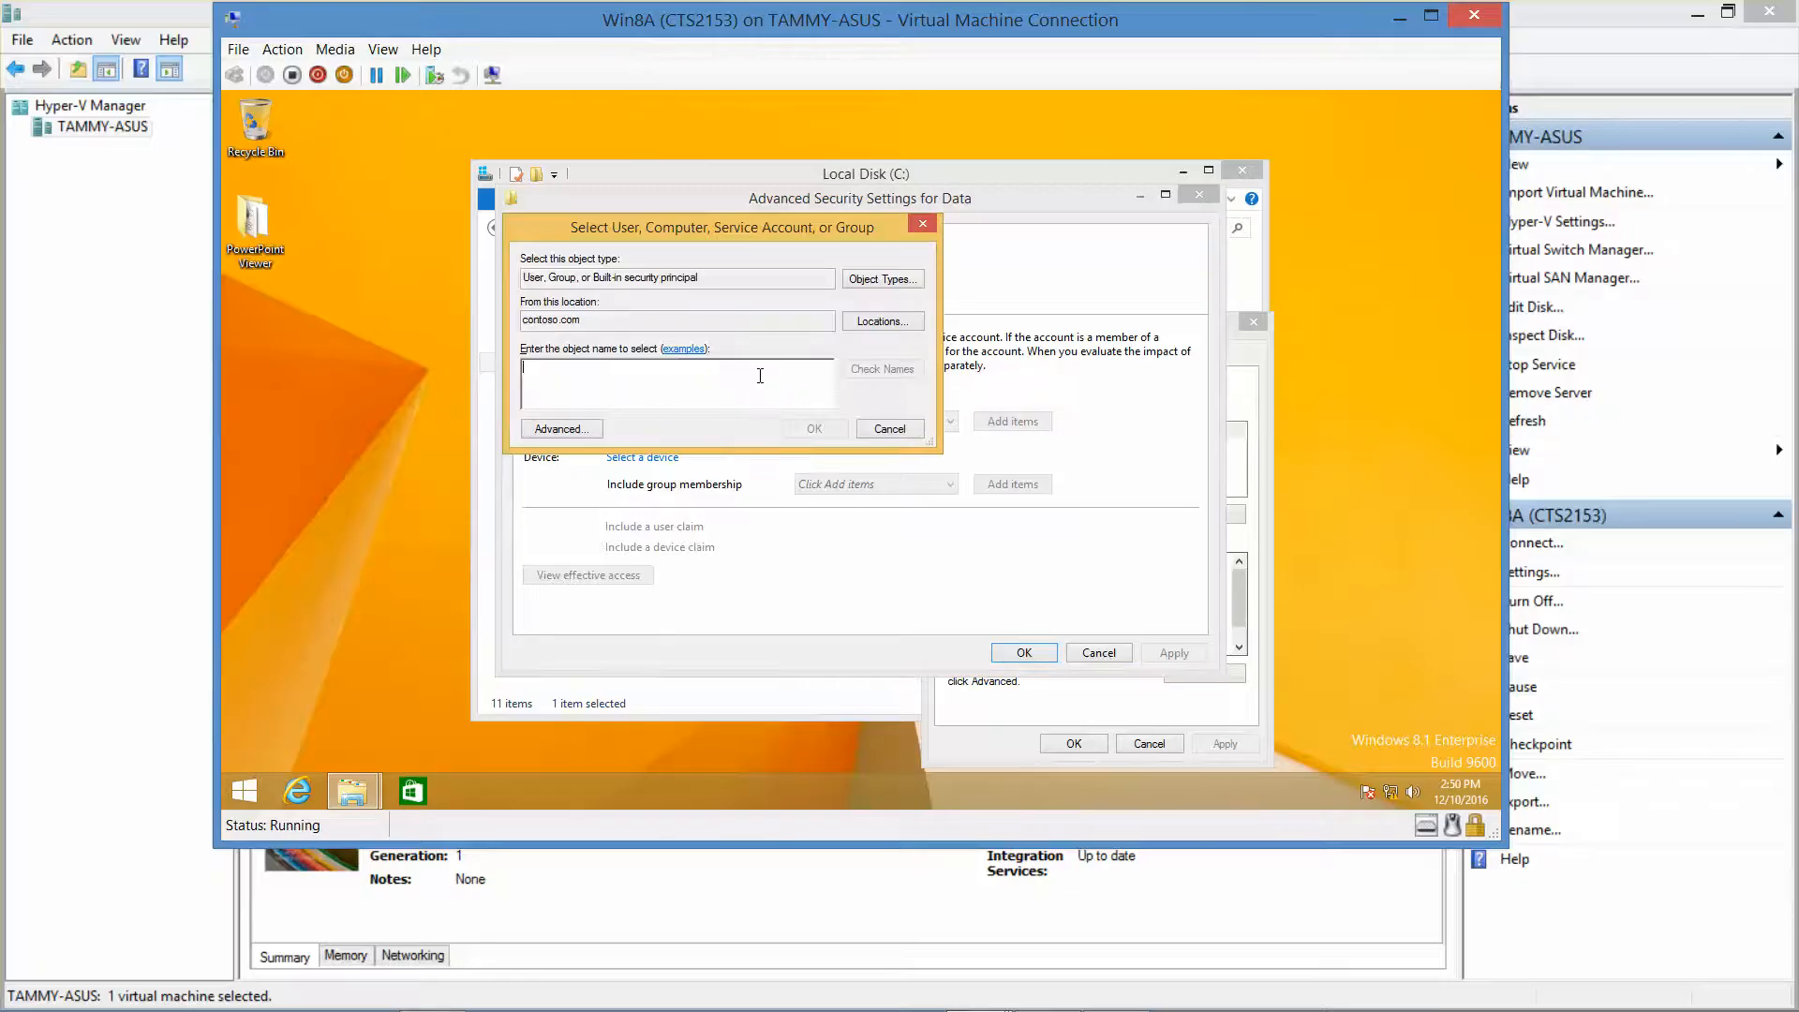
pyautogui.write('use')
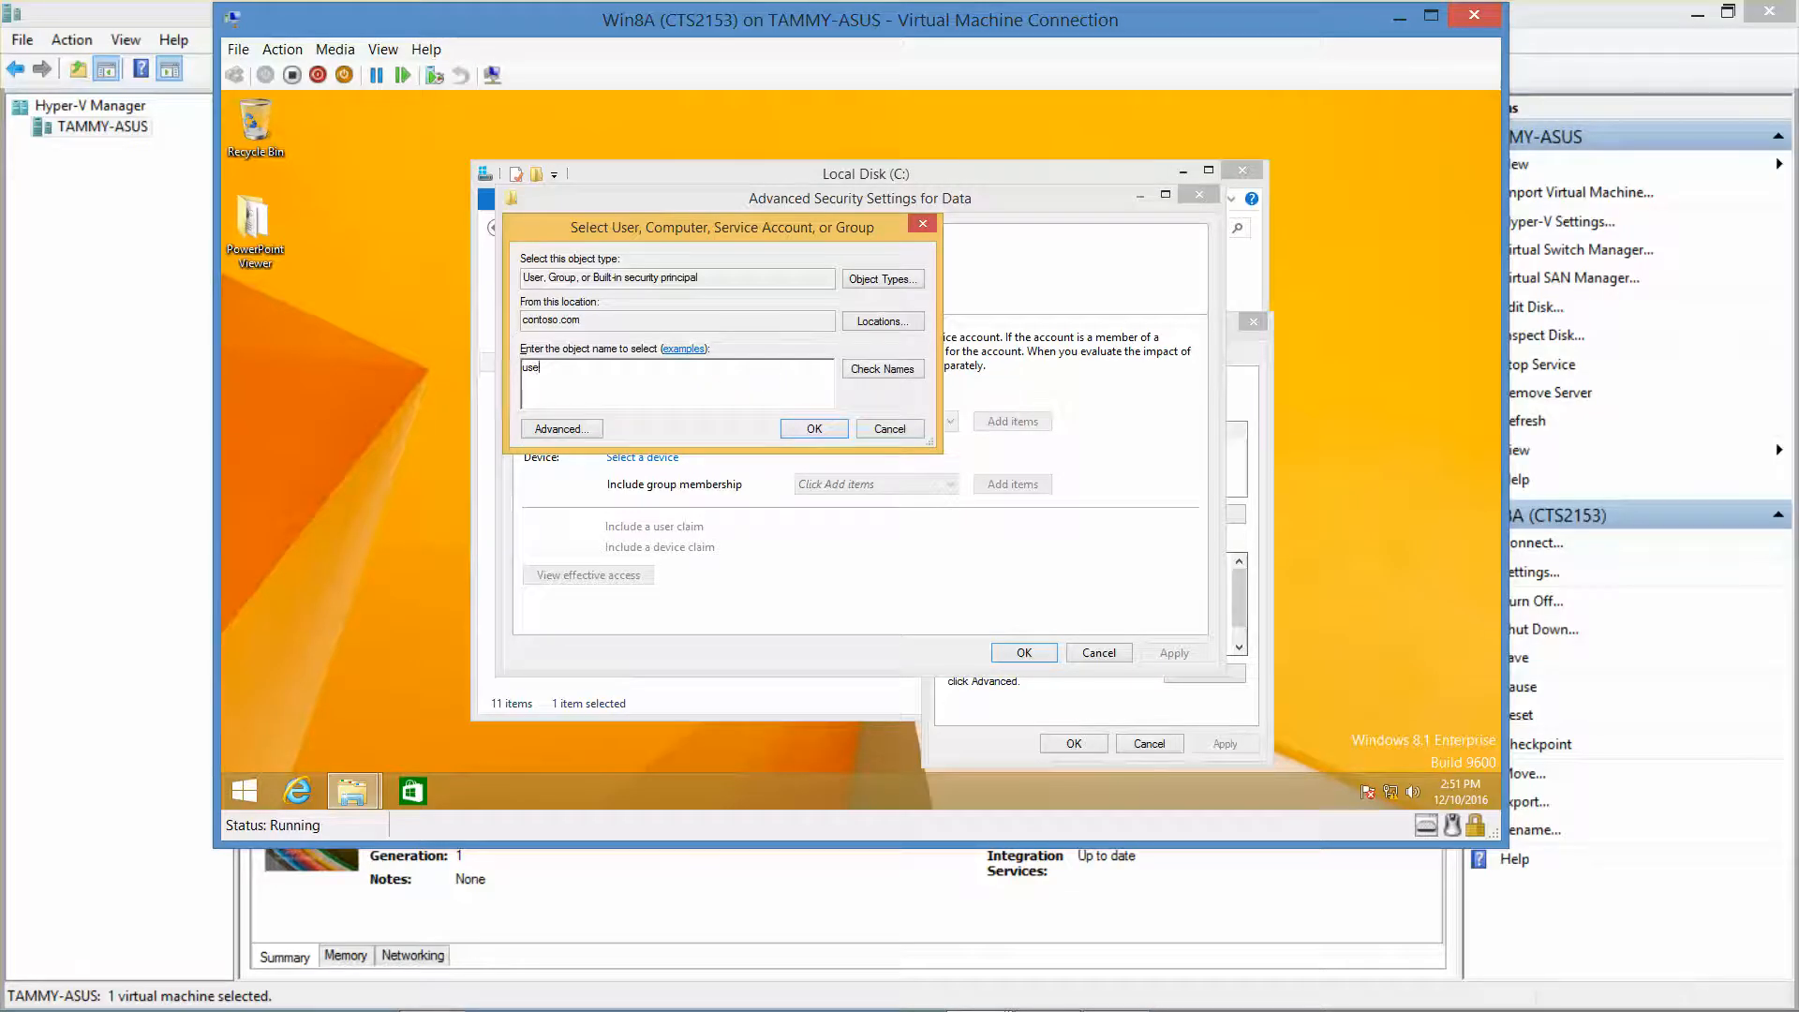
pyautogui.write('r2')
pyautogui.click(813, 428)
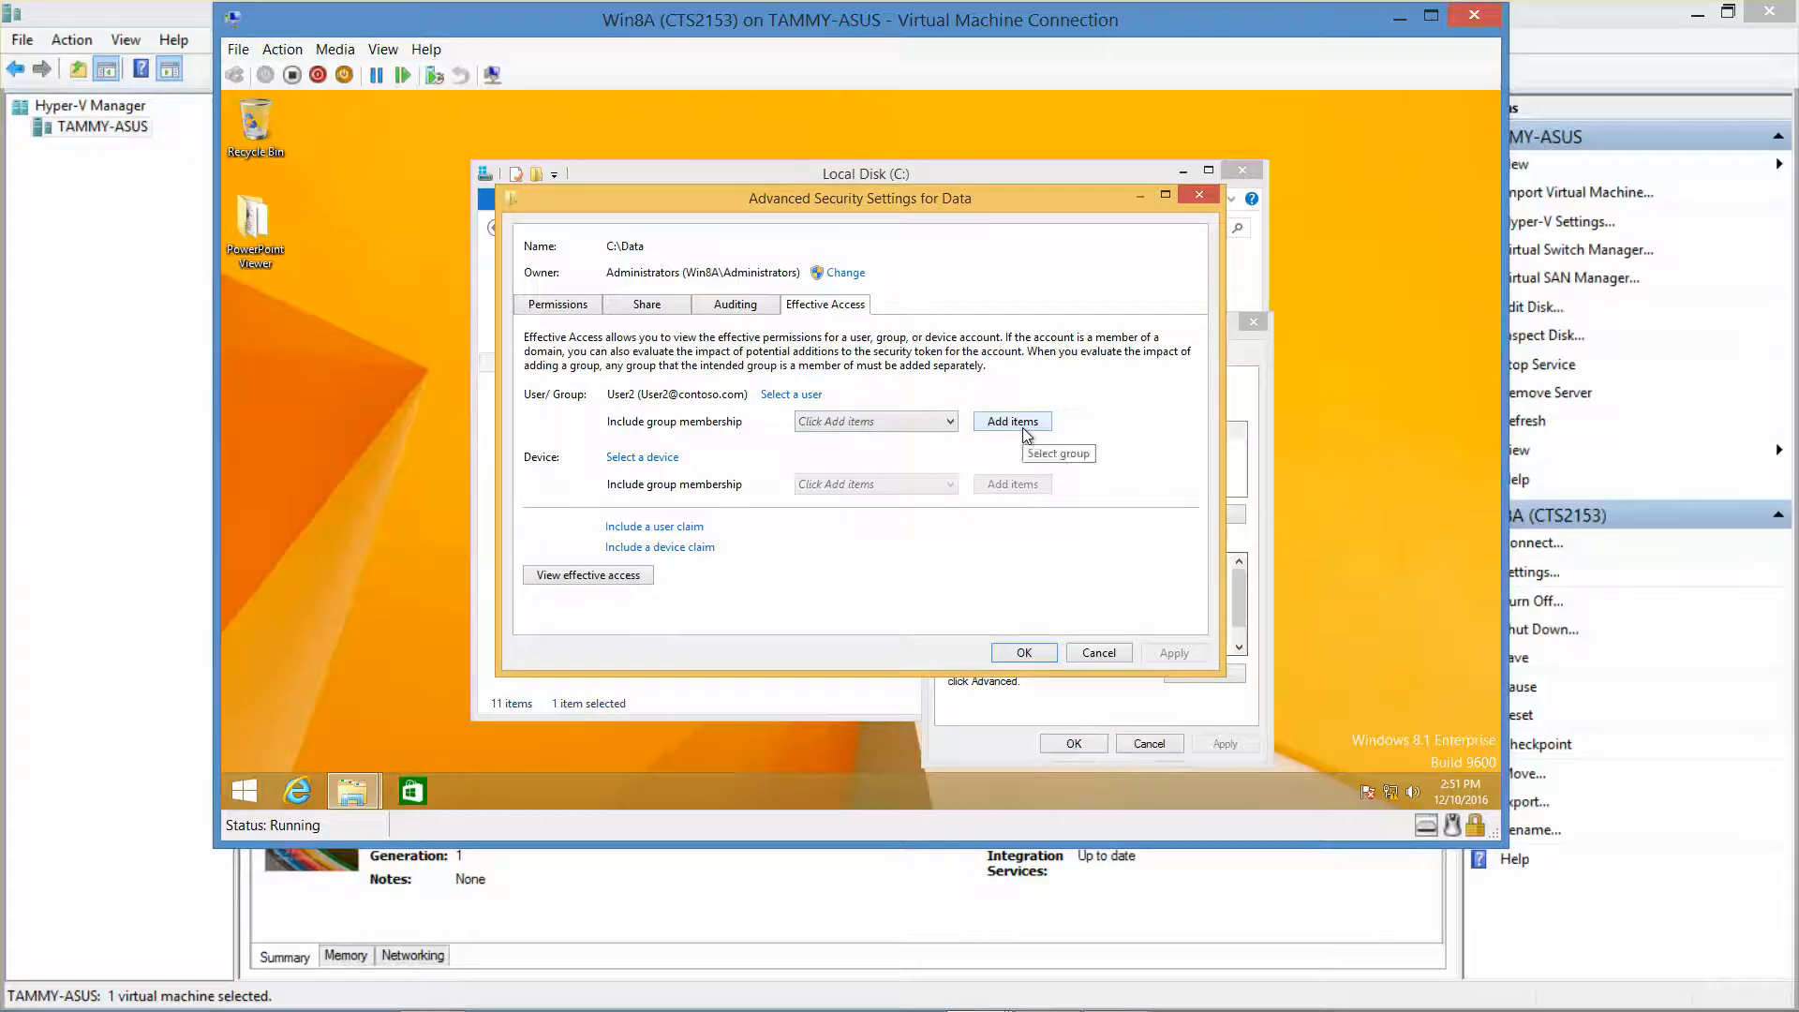
pyautogui.click(584, 576)
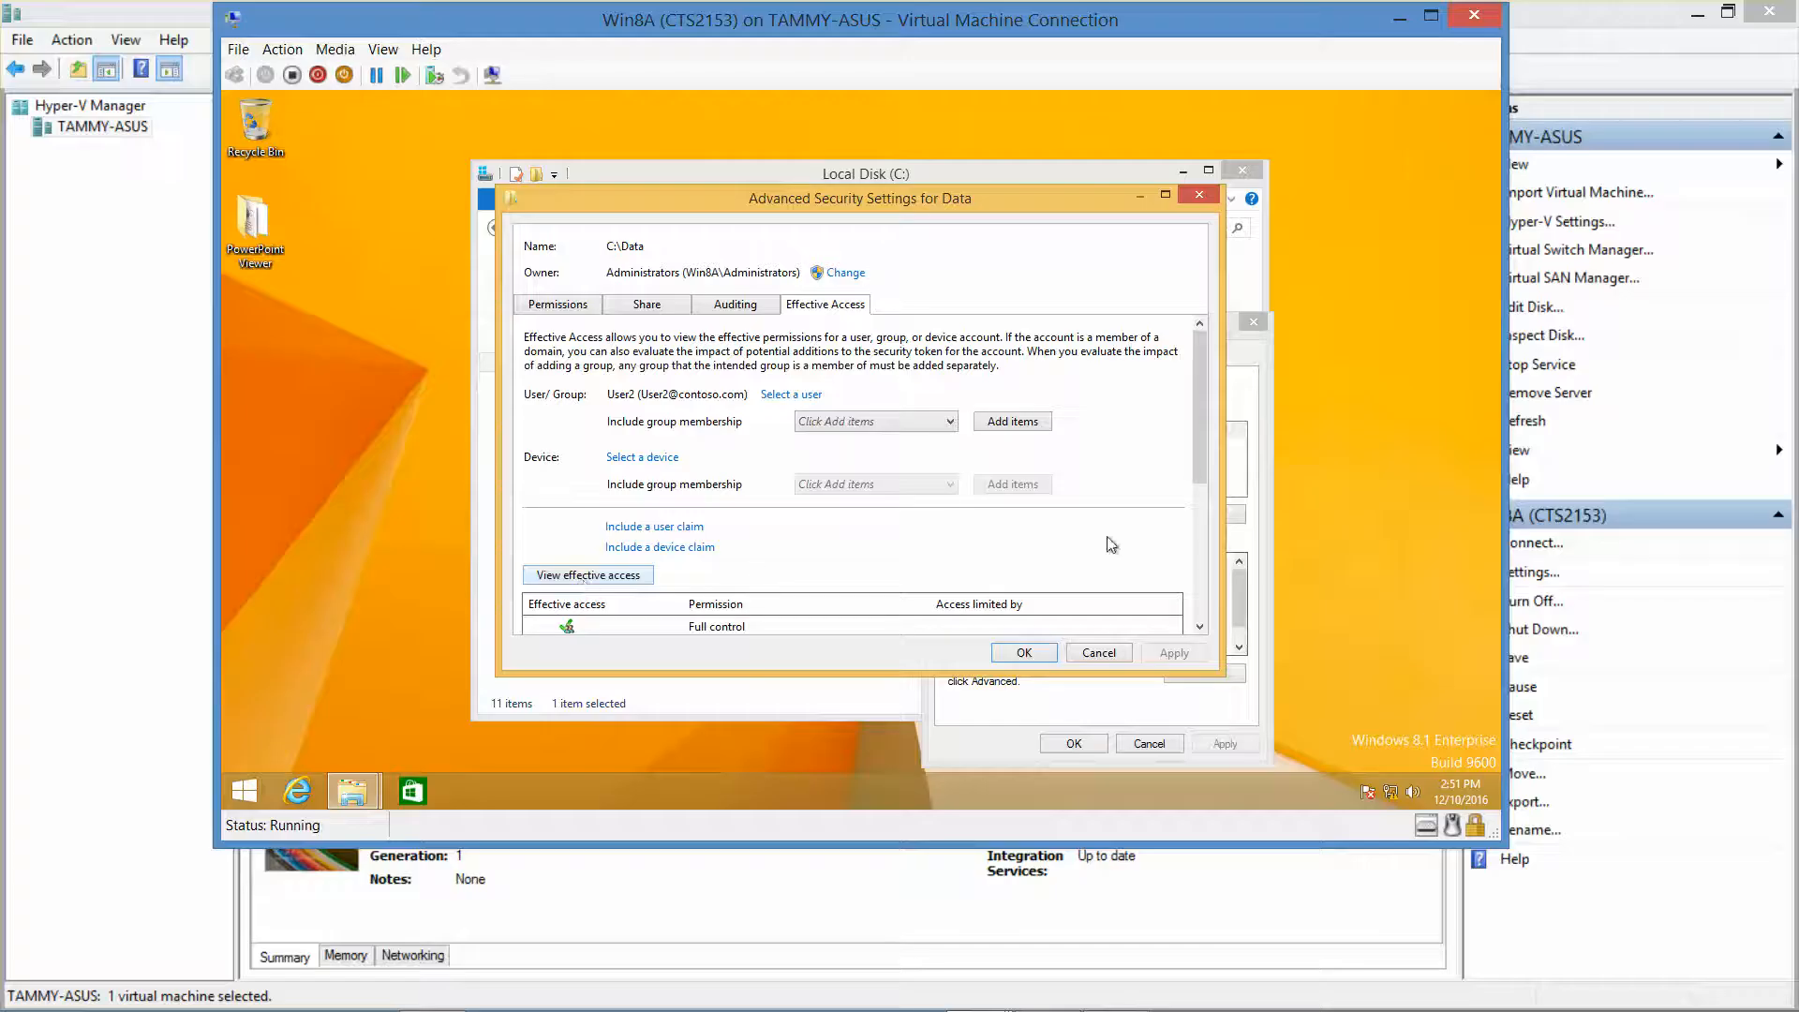
pyautogui.moveTo(1199, 439); pyautogui.dragTo(1228, 607)
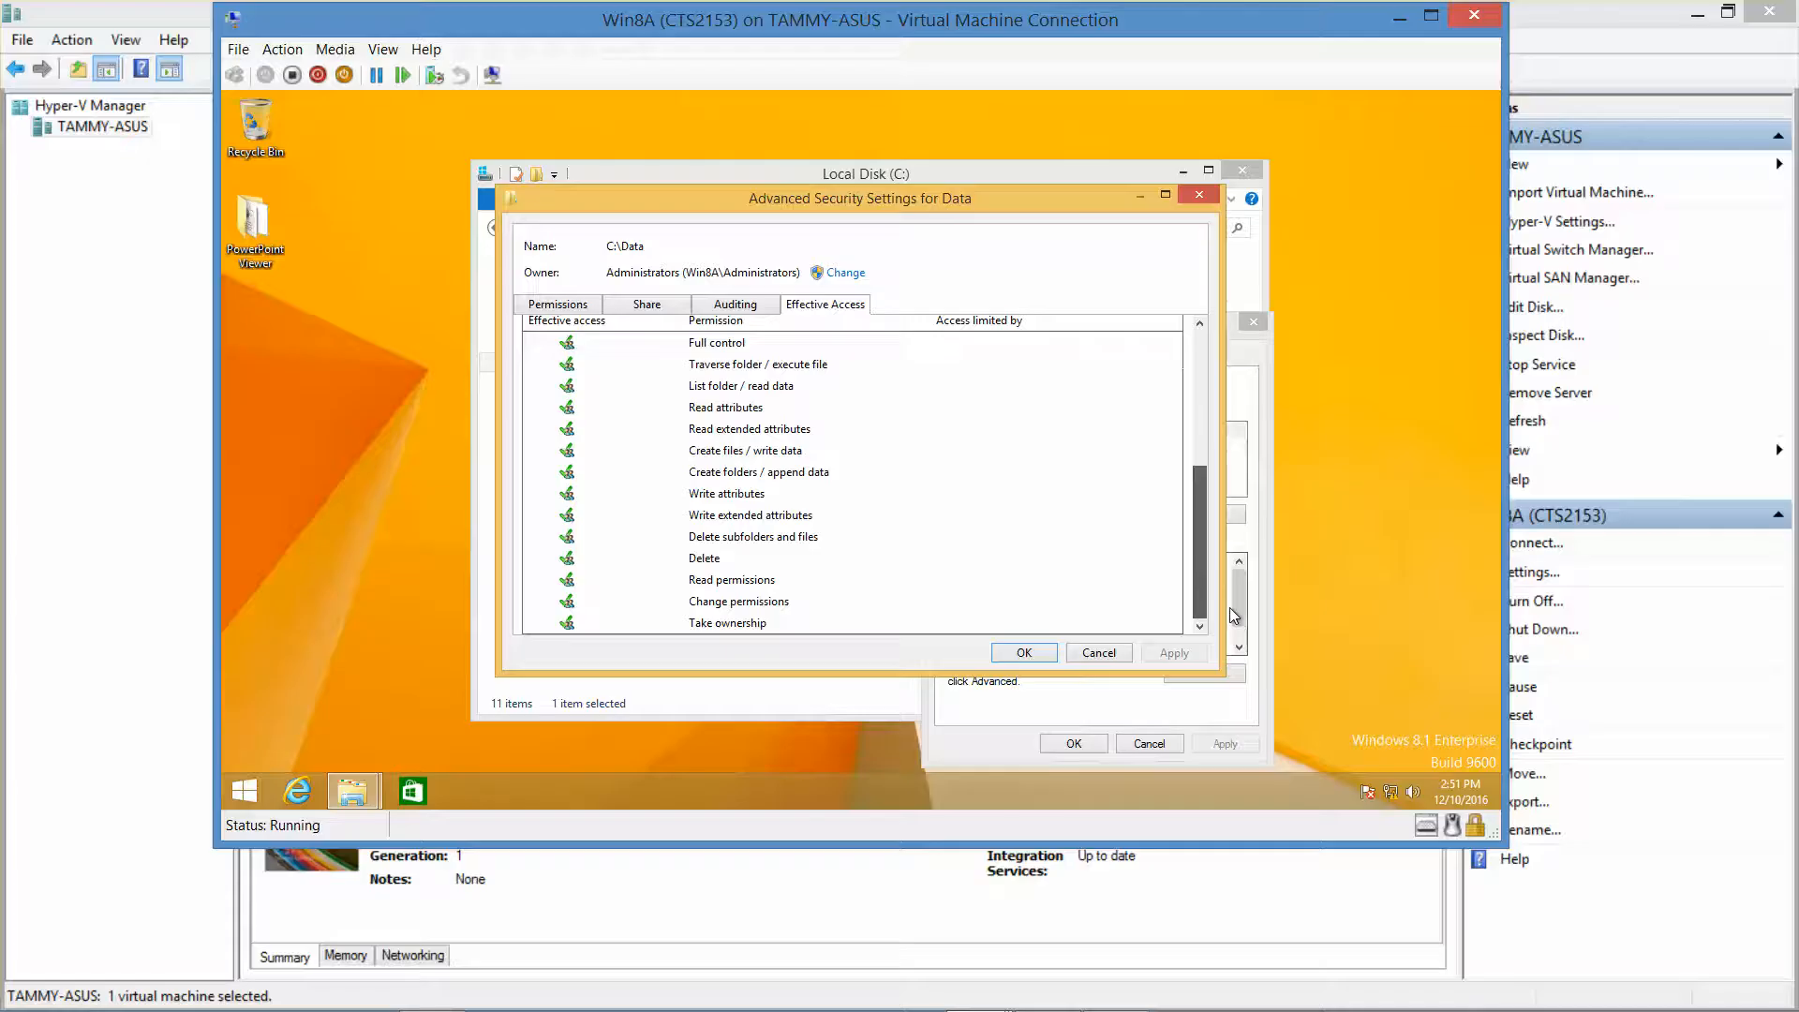
pyautogui.moveTo(1234, 615); pyautogui.dragTo(1255, 538)
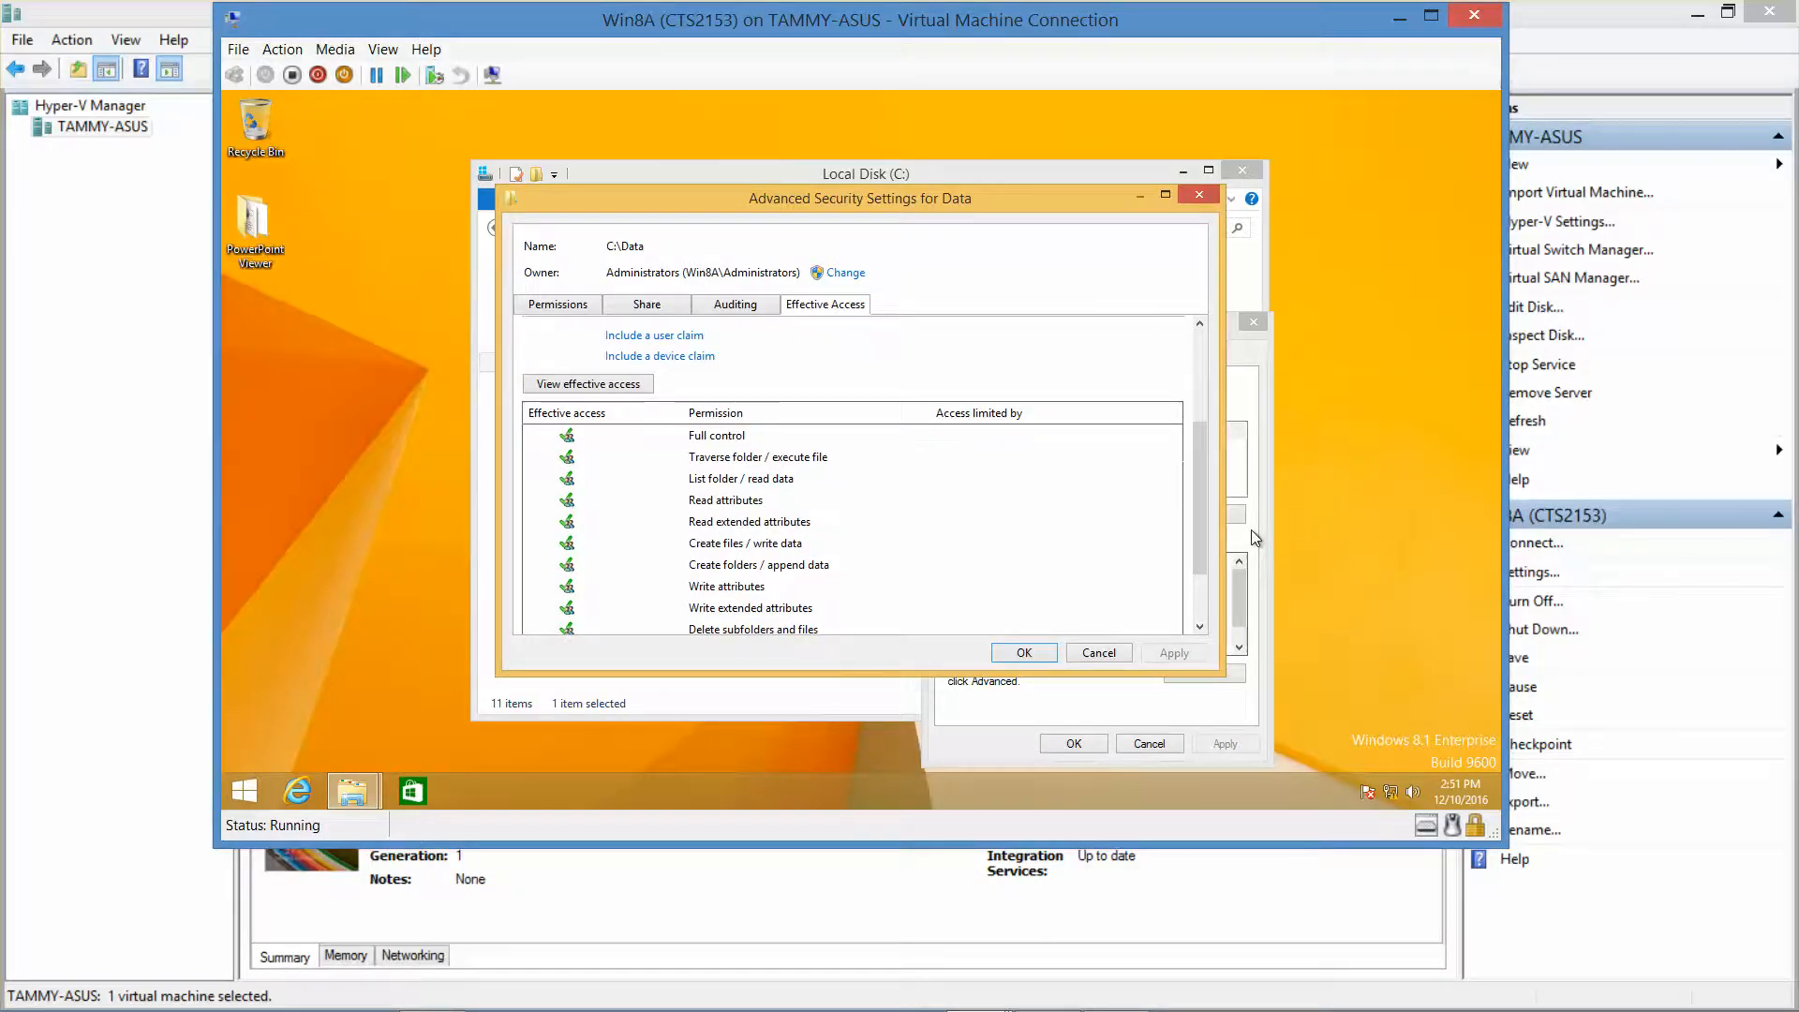
pyautogui.click(1024, 652)
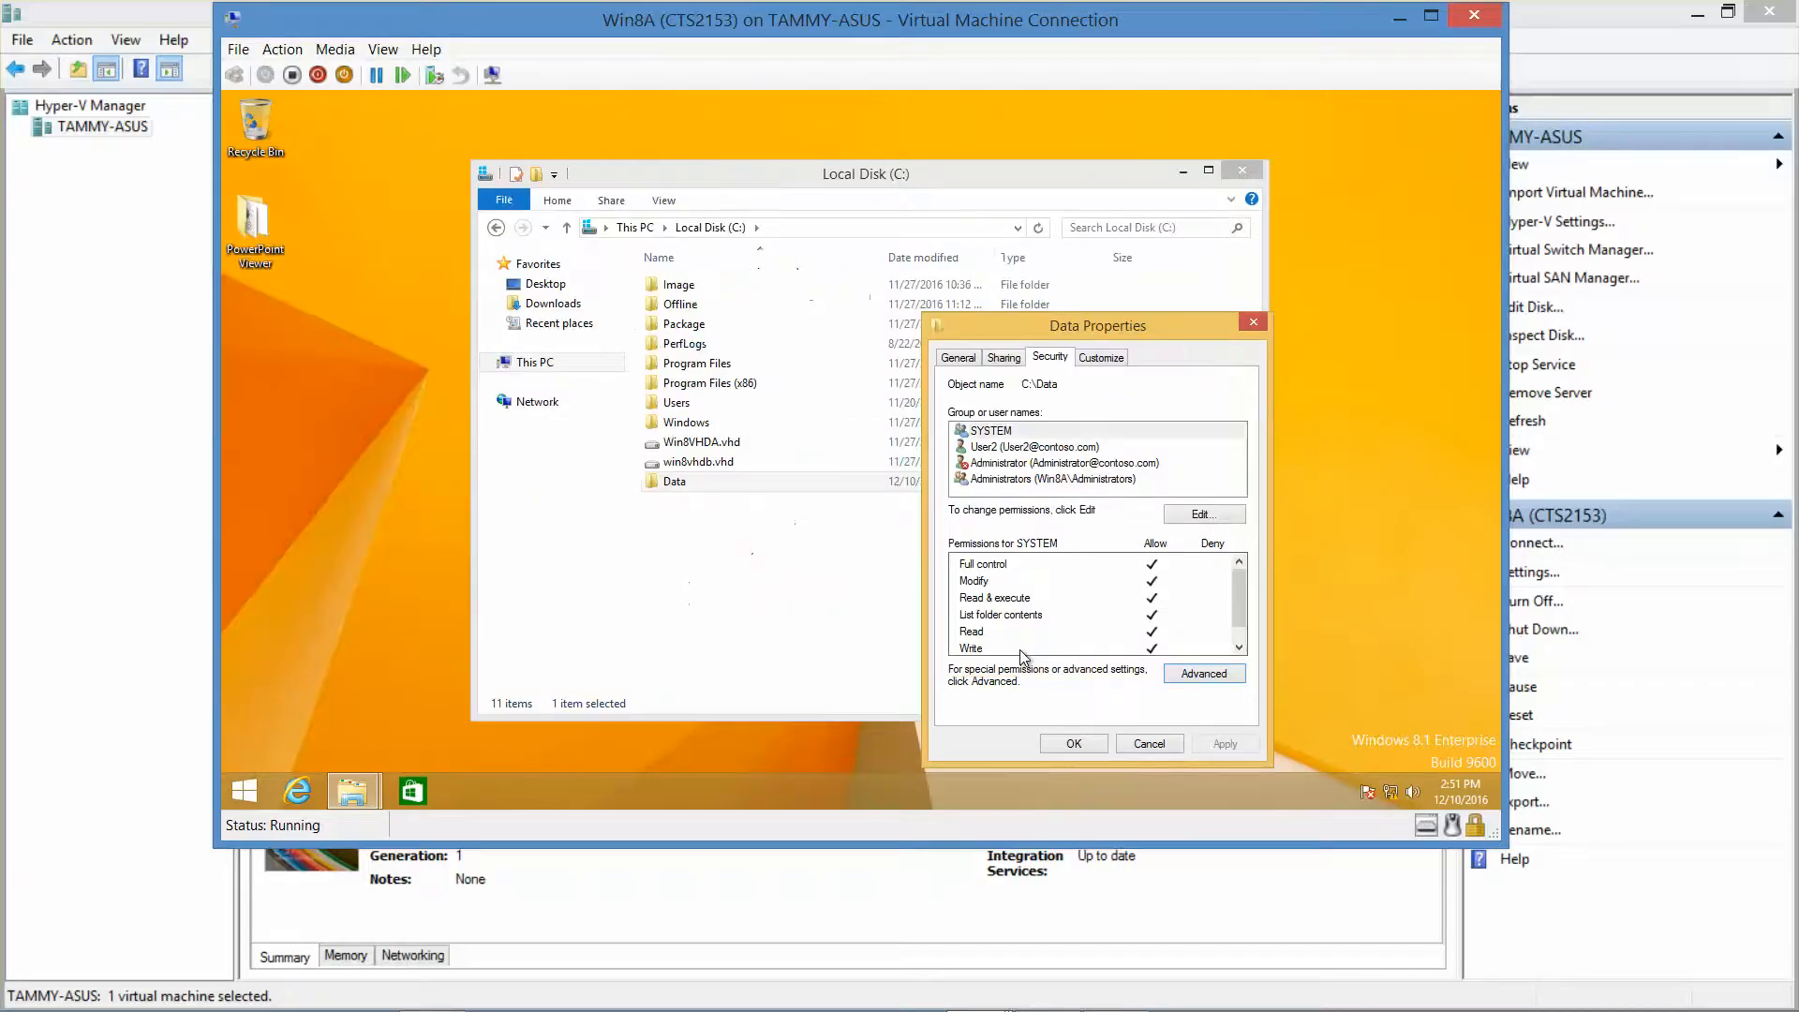
# Close the Data Properties dialog and the Local Disk (C:) Explorer window on Win8A.
pyautogui.click(1070, 742)
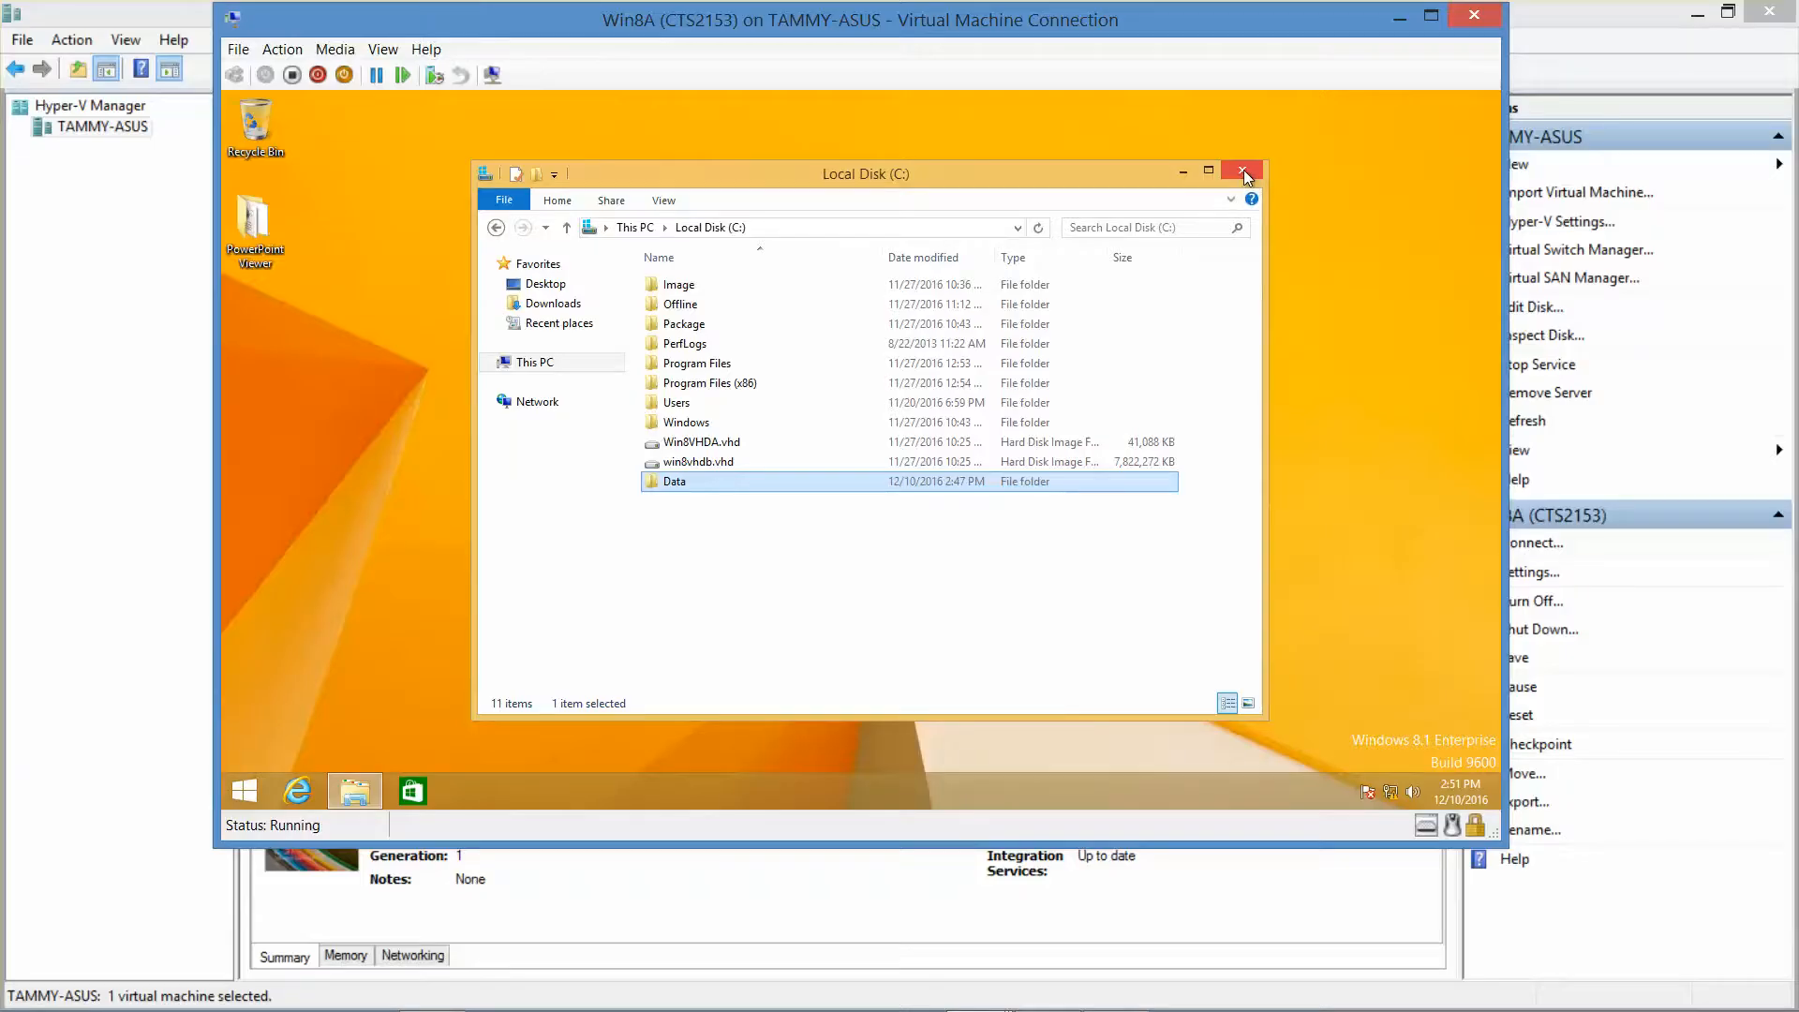
pyautogui.click(1244, 170)
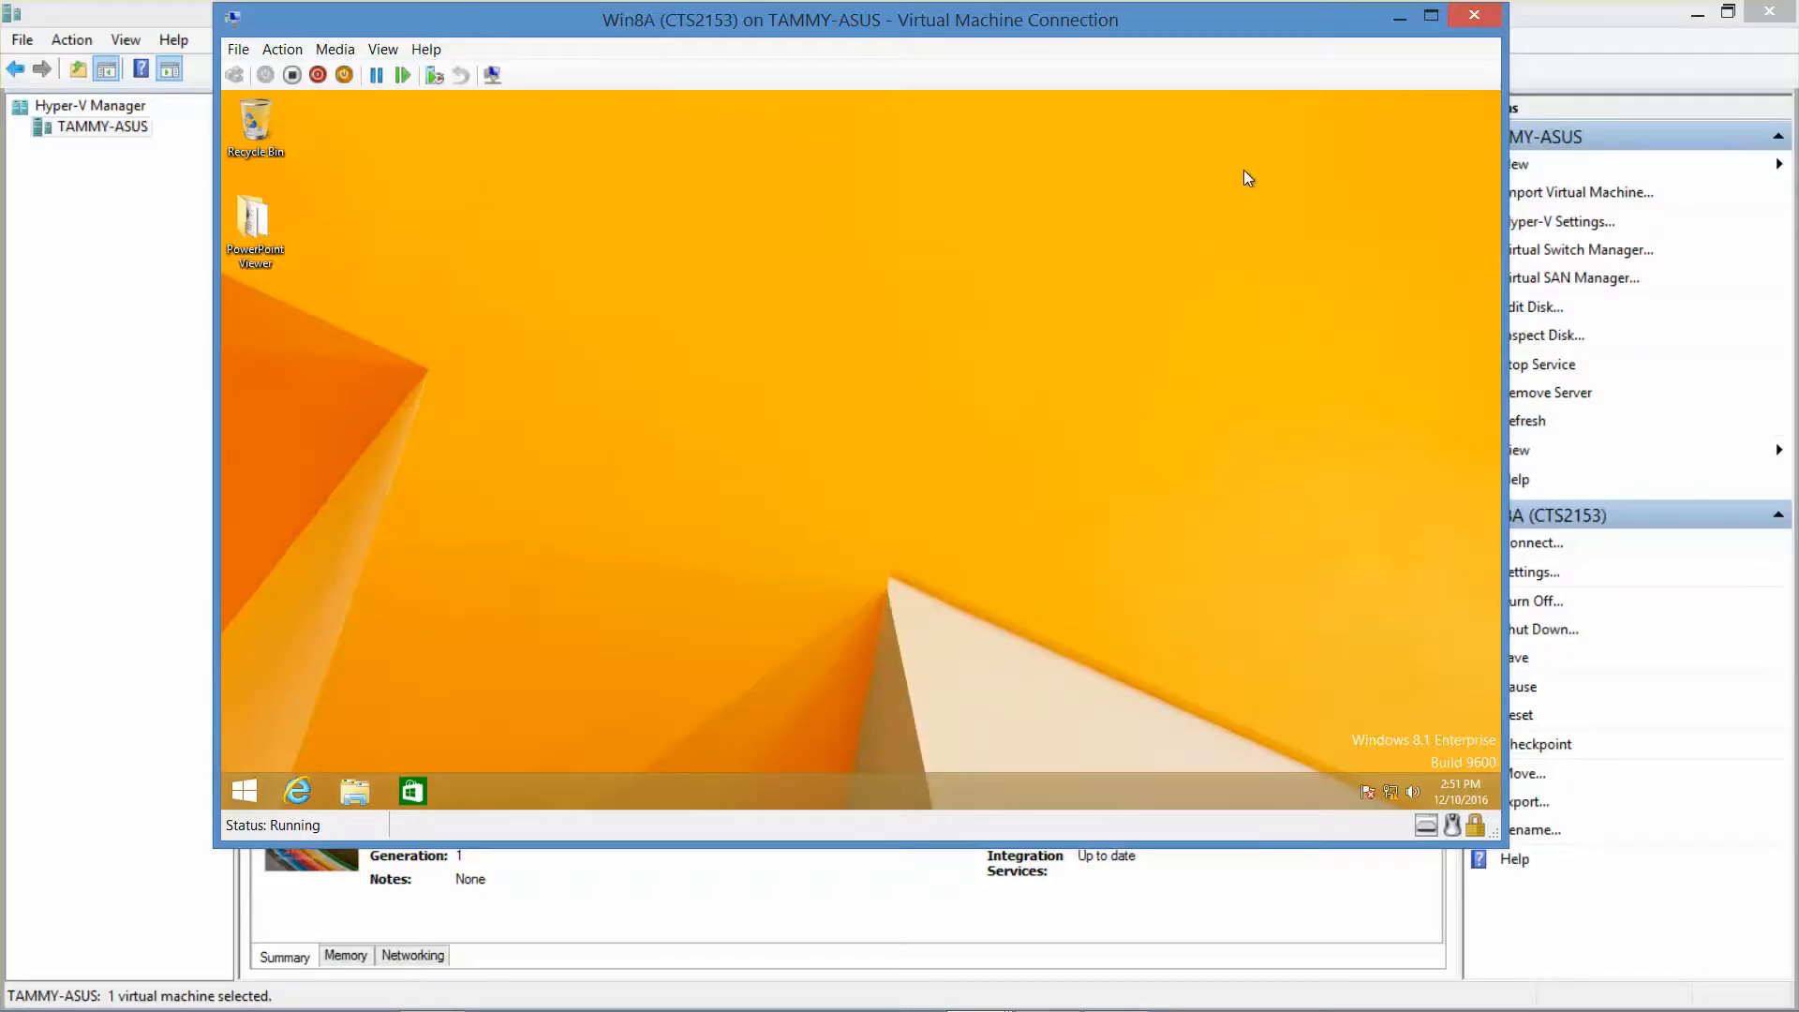